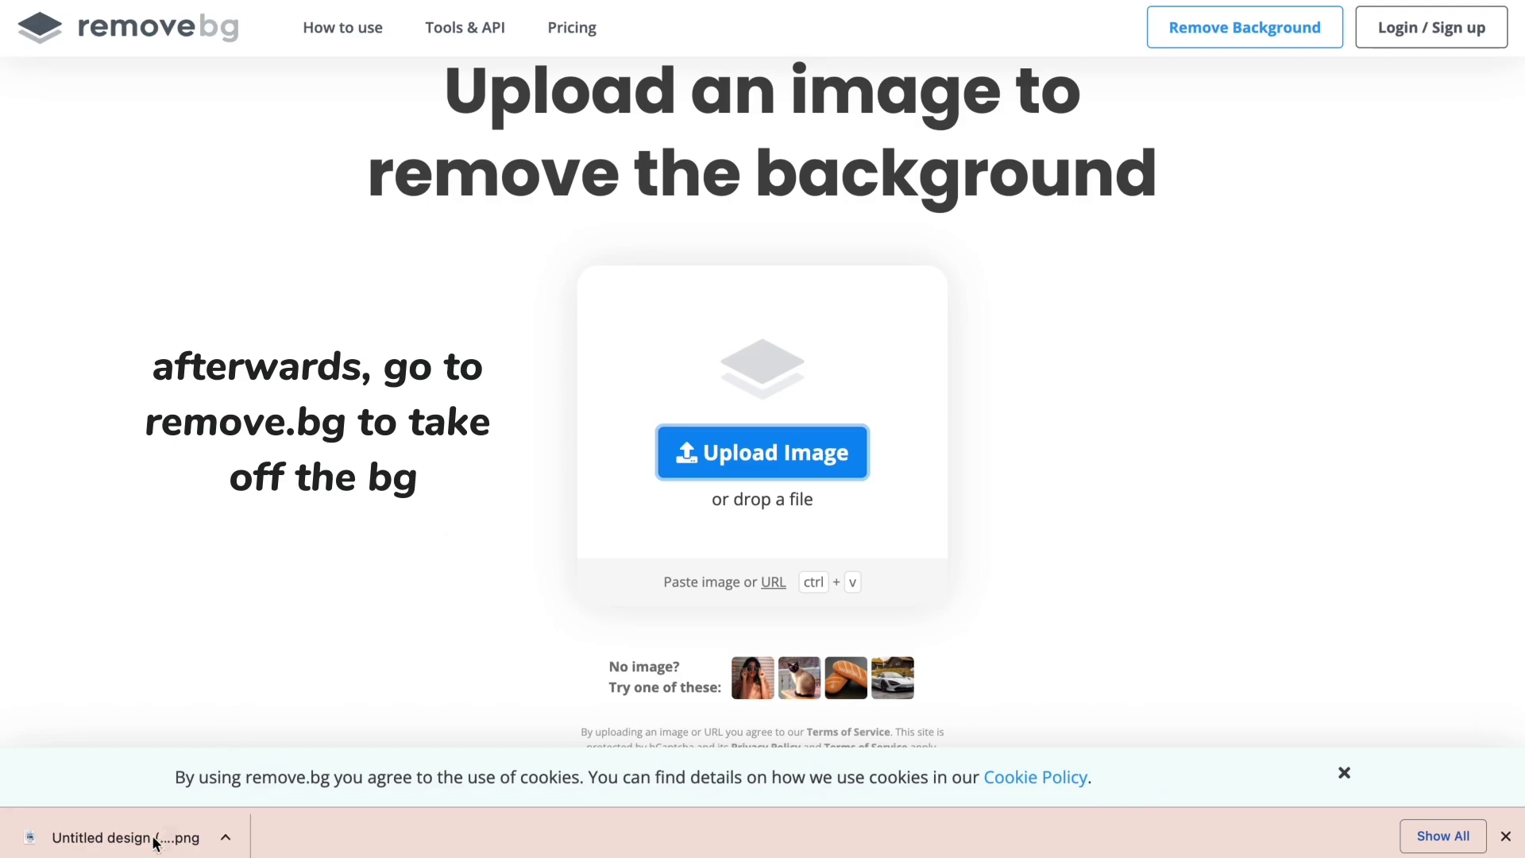
Step: Upload the downloaded Untitled design PNG to remove its background and download the 500 × 500 preview image
left_click_drag(155, 841, 688, 479)
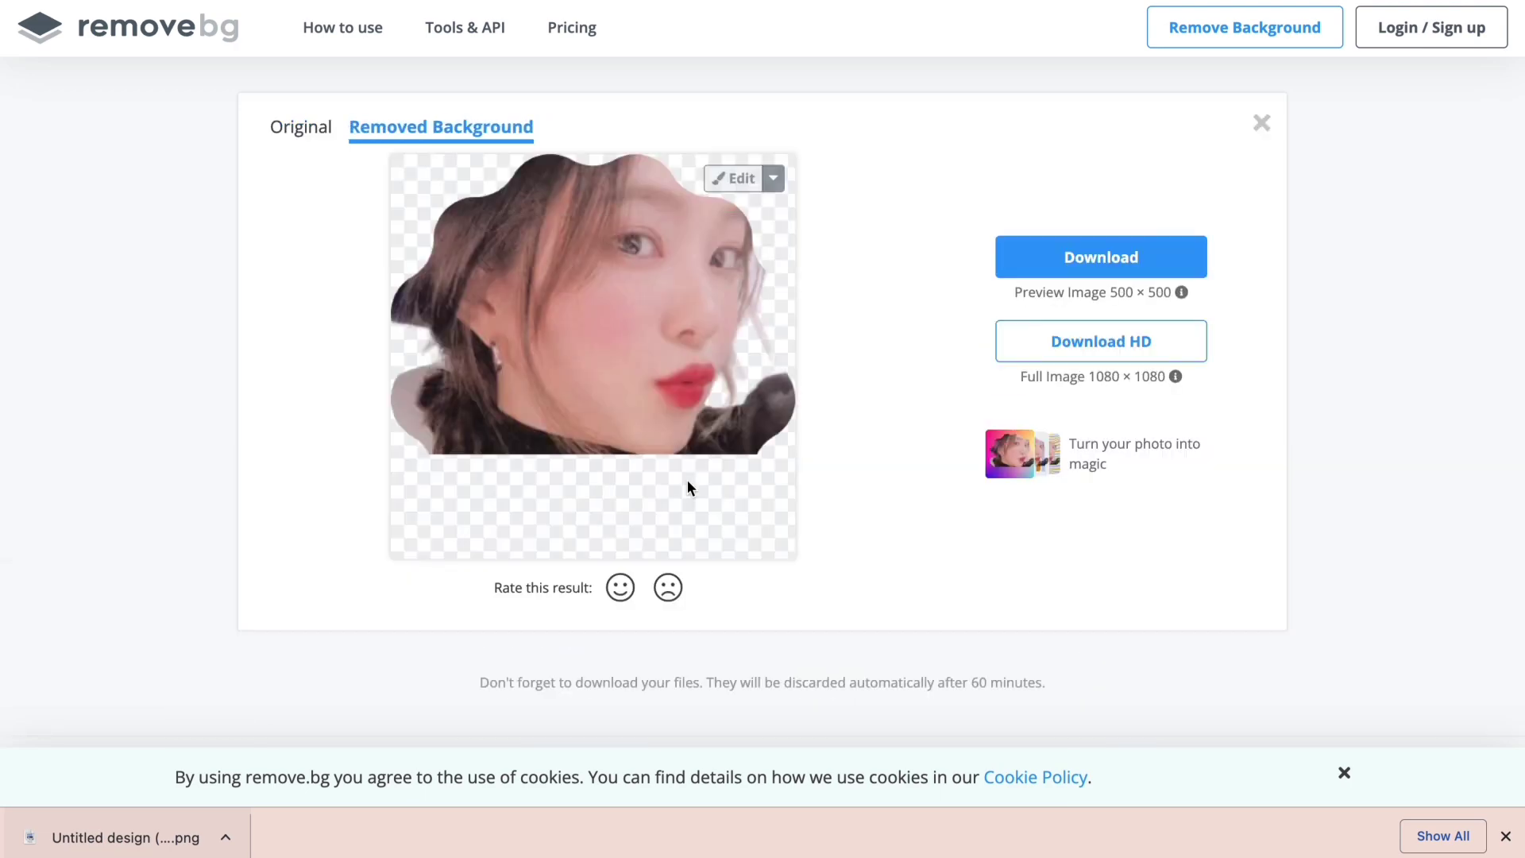
left_click(1086, 270)
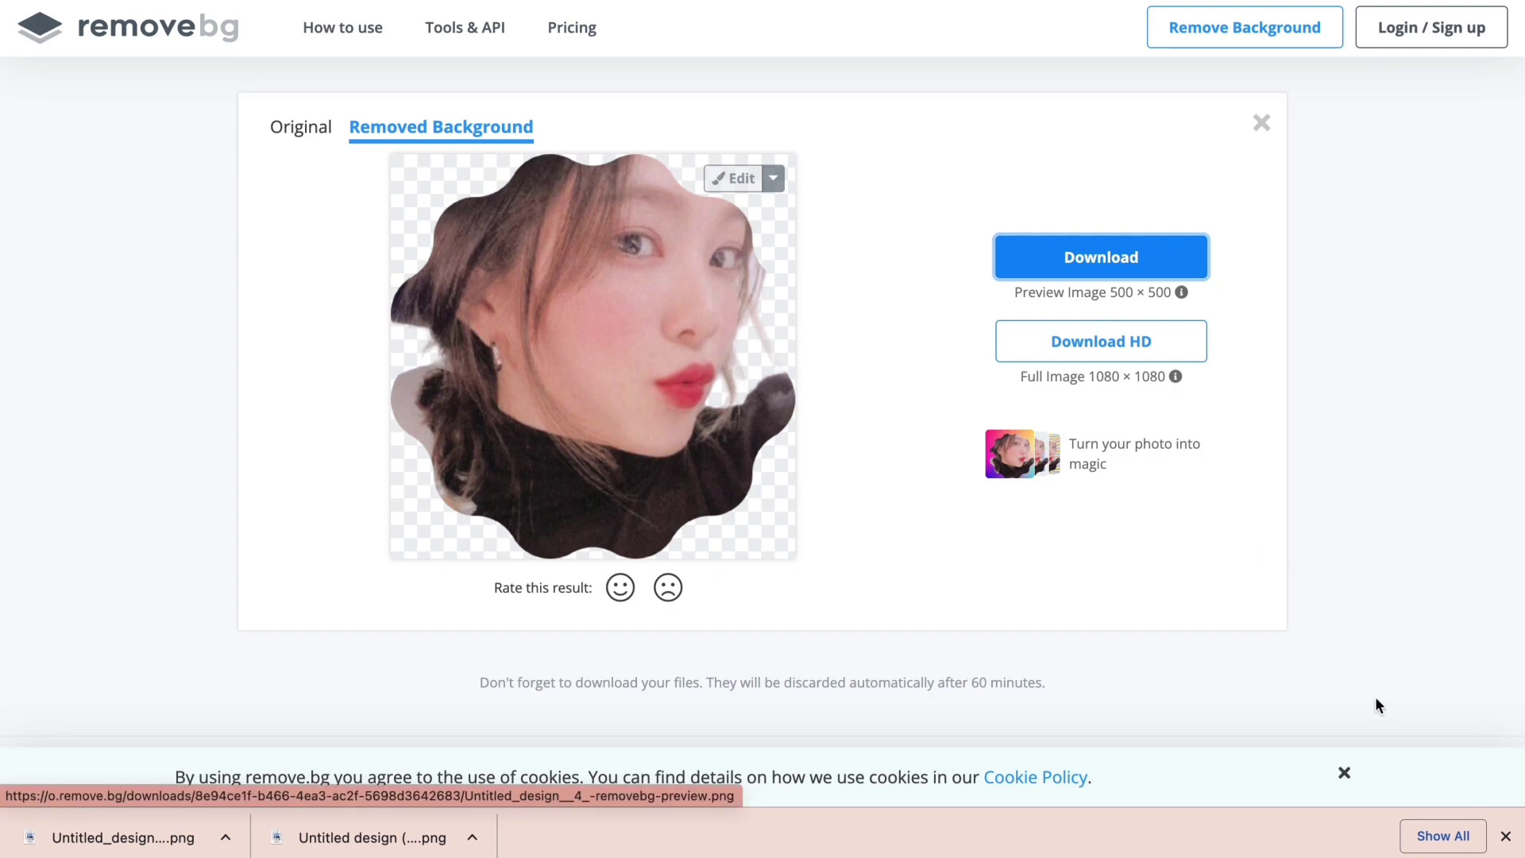
left_click(1507, 838)
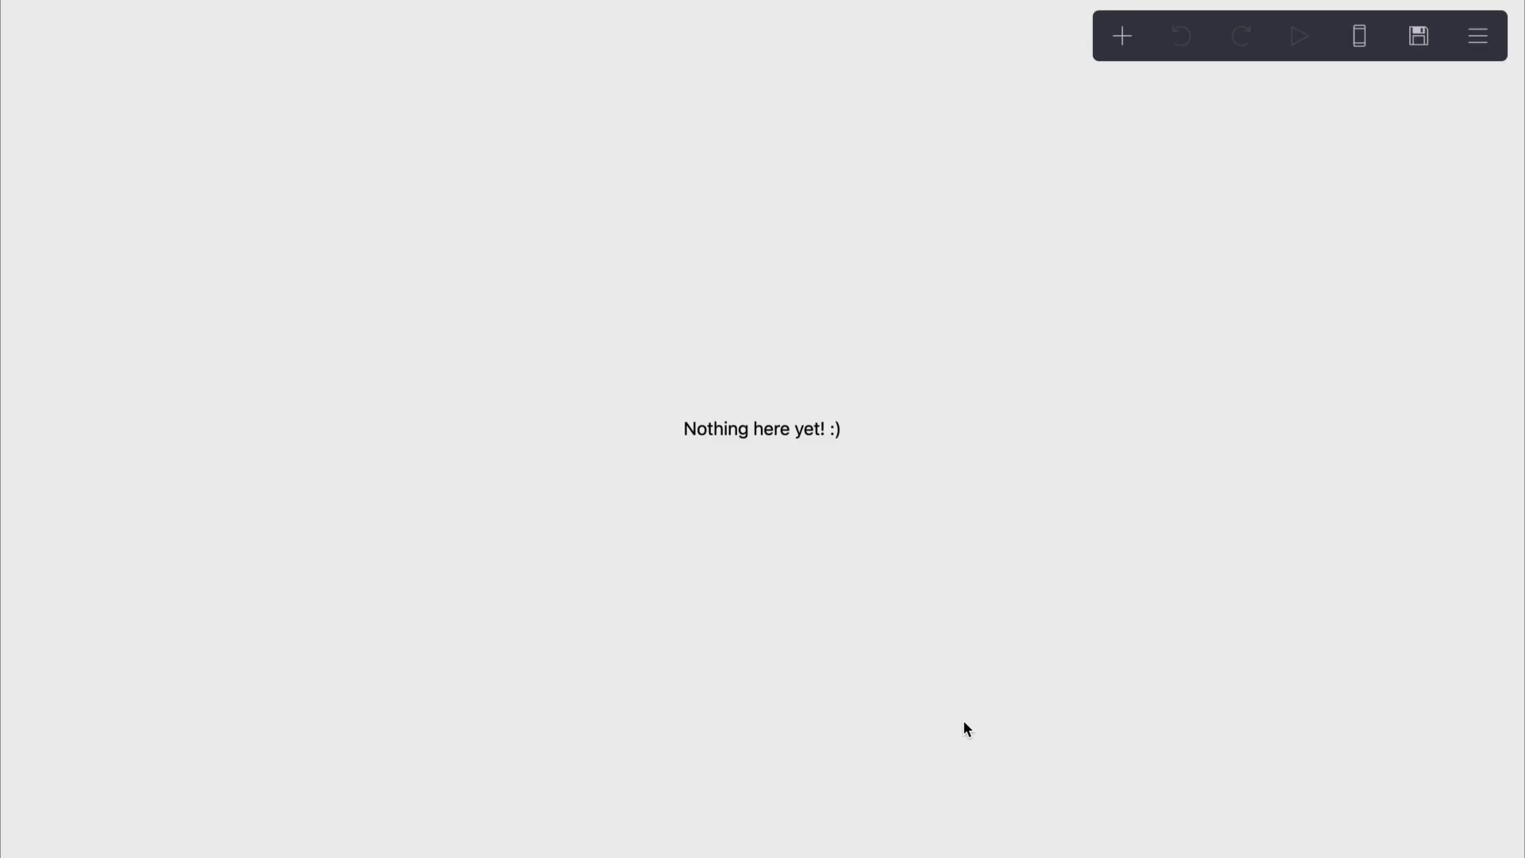
Step: Switch the site editor to mobile view and set the page's vertical and horizontal padding to 1
left_click(1359, 35)
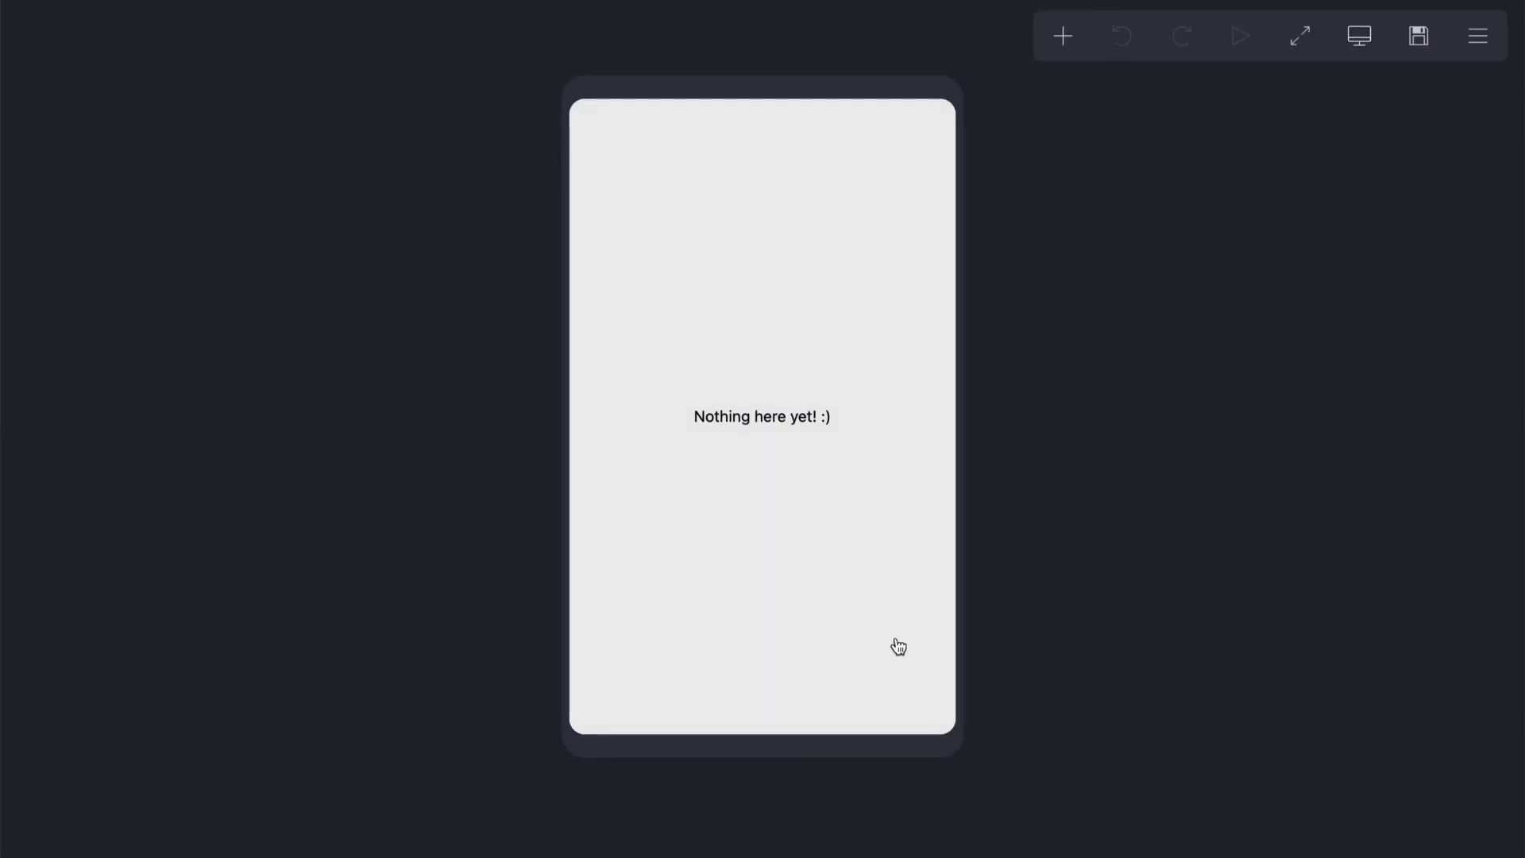
left_click(878, 643)
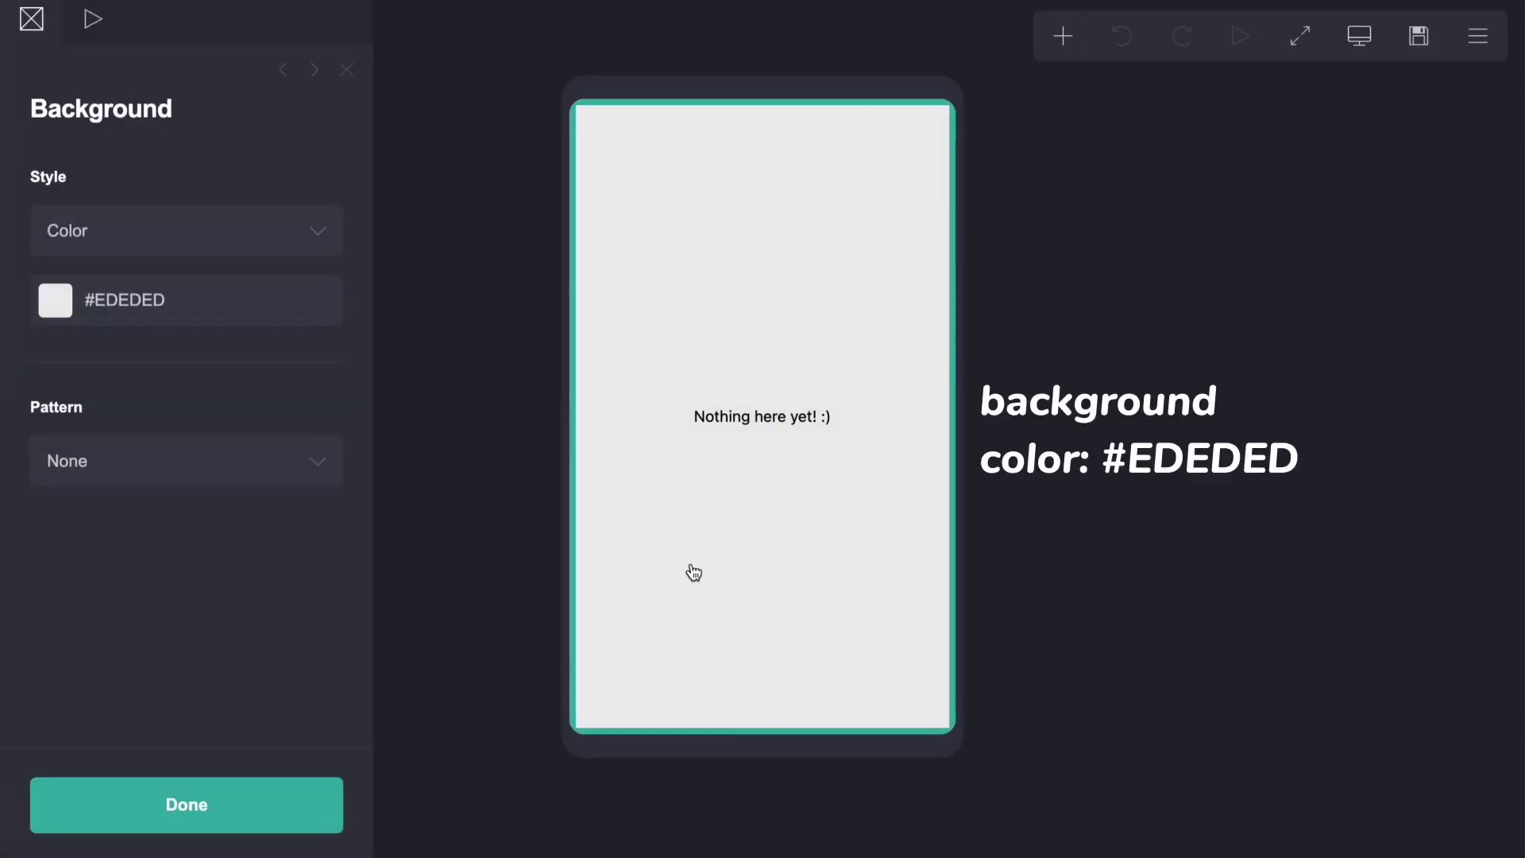
left_click(1476, 56)
left_click(1406, 288)
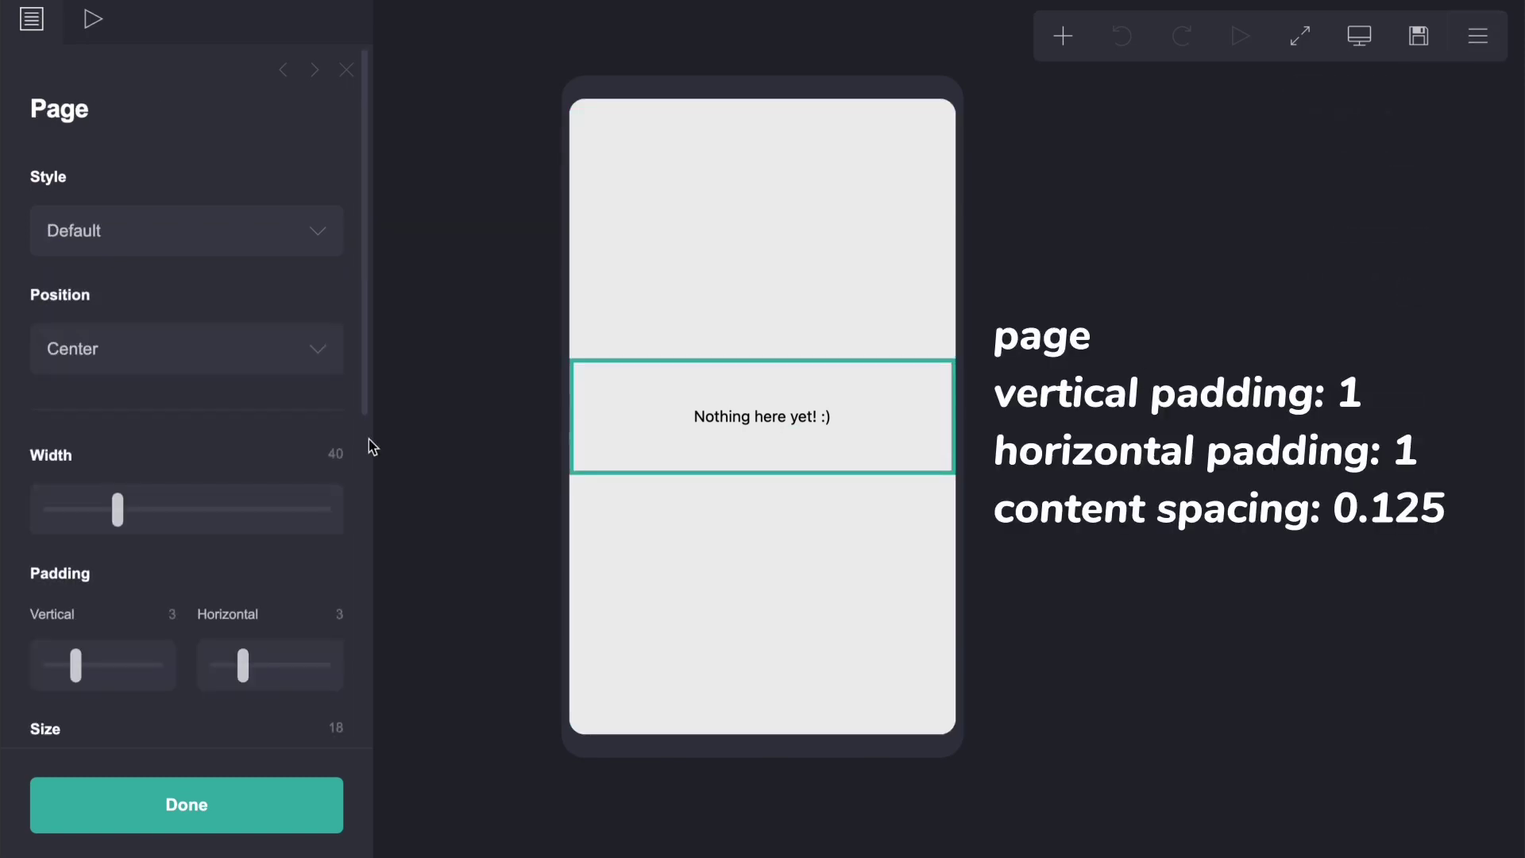
left_click(170, 614)
type("1")
key("Return")
left_click(330, 613)
type("1")
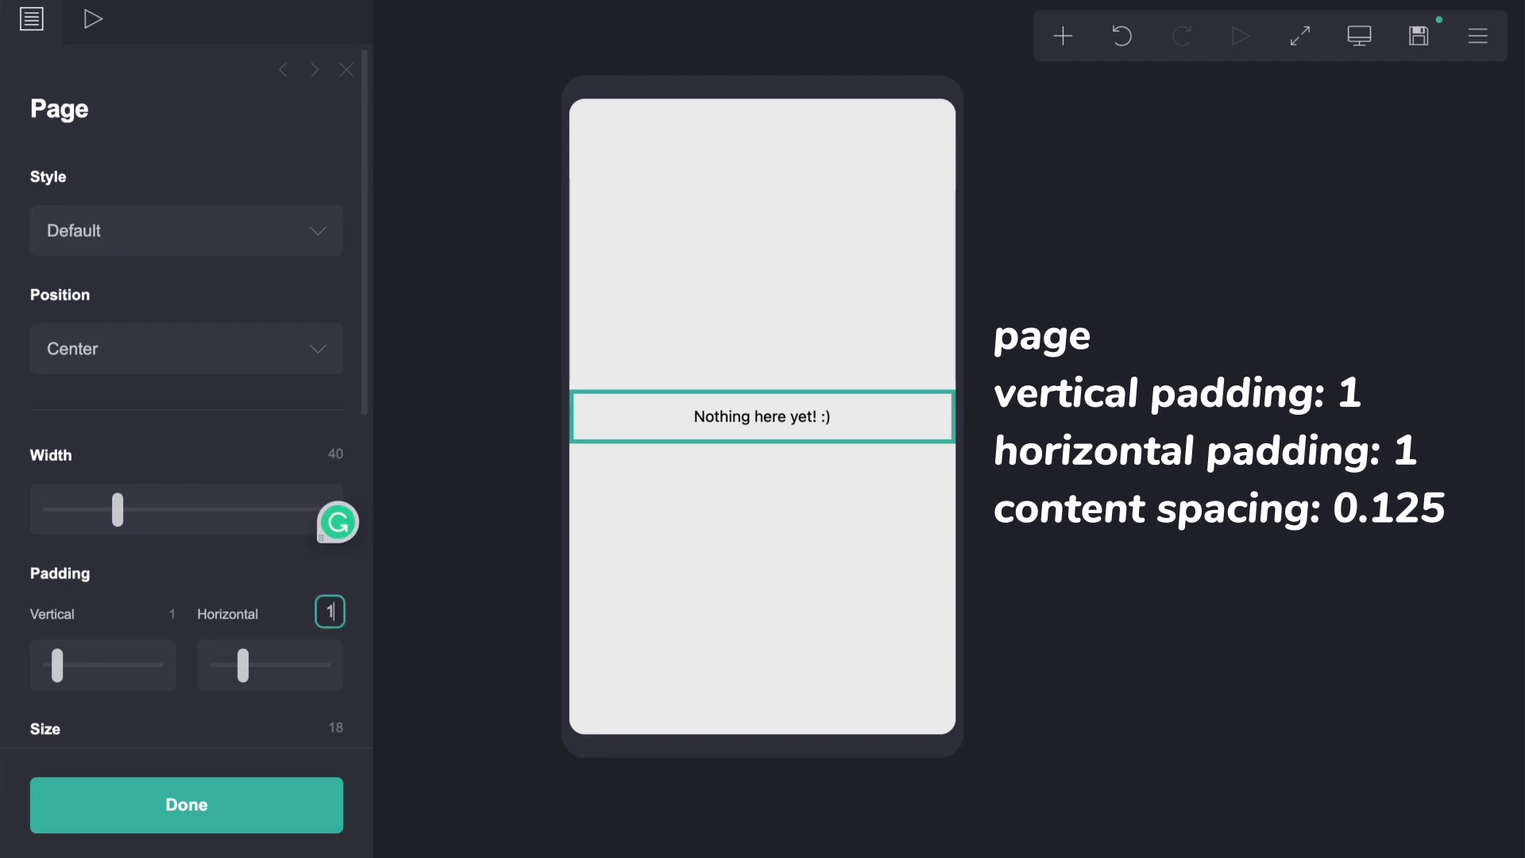
key("Return")
Step: Set the page's content spacing to 0.125
scroll(279, 678, "down", 5)
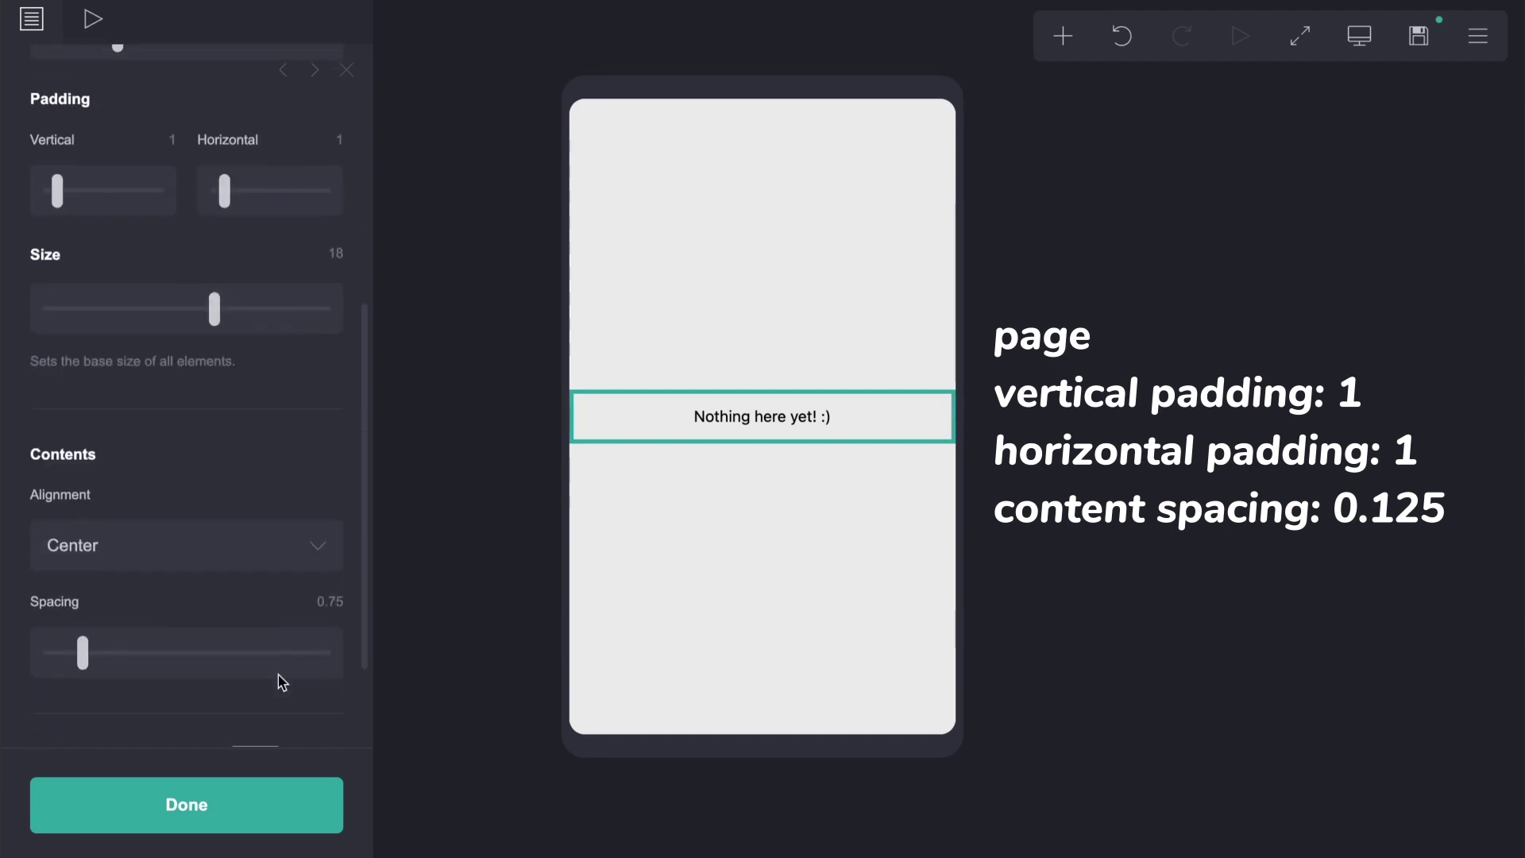
left_click(329, 594)
type("0.125")
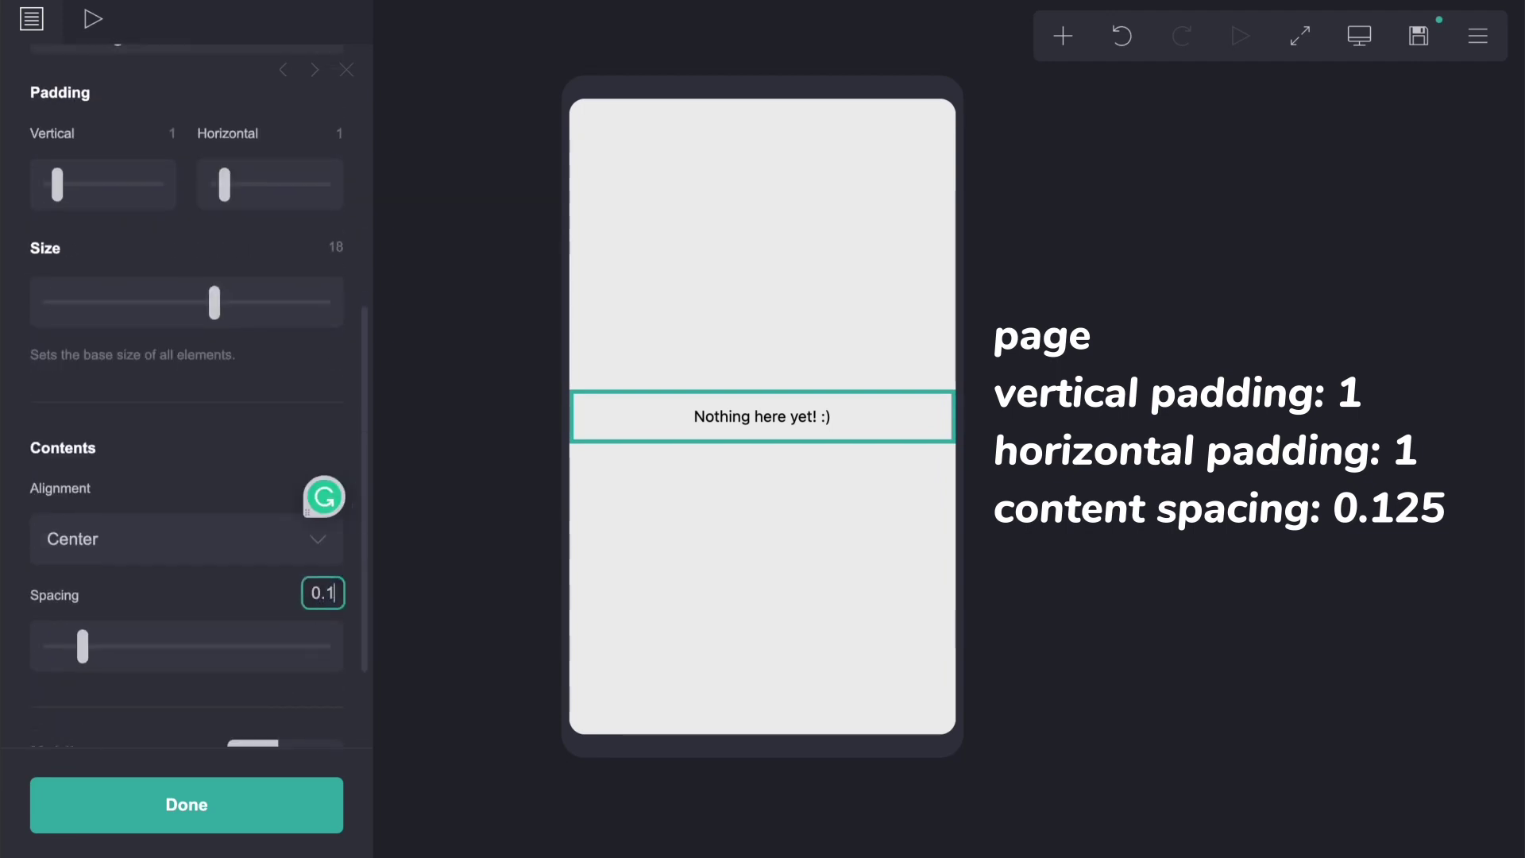
key("Return")
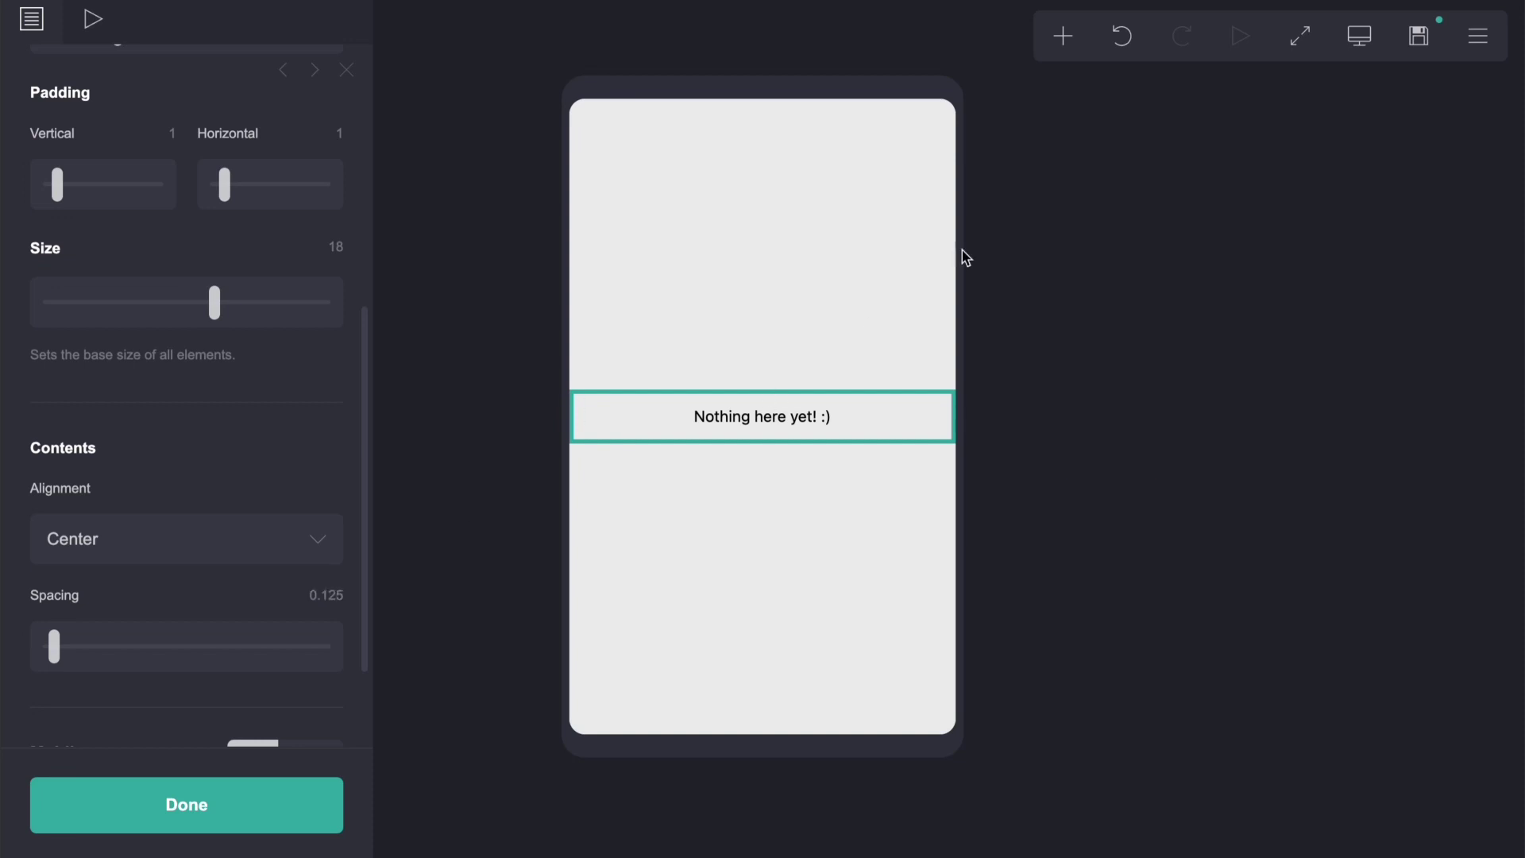
Step: Add a container to the page and delete the "Nothing here yet! :)" placeholder text
left_click(1065, 36)
left_click(1063, 36)
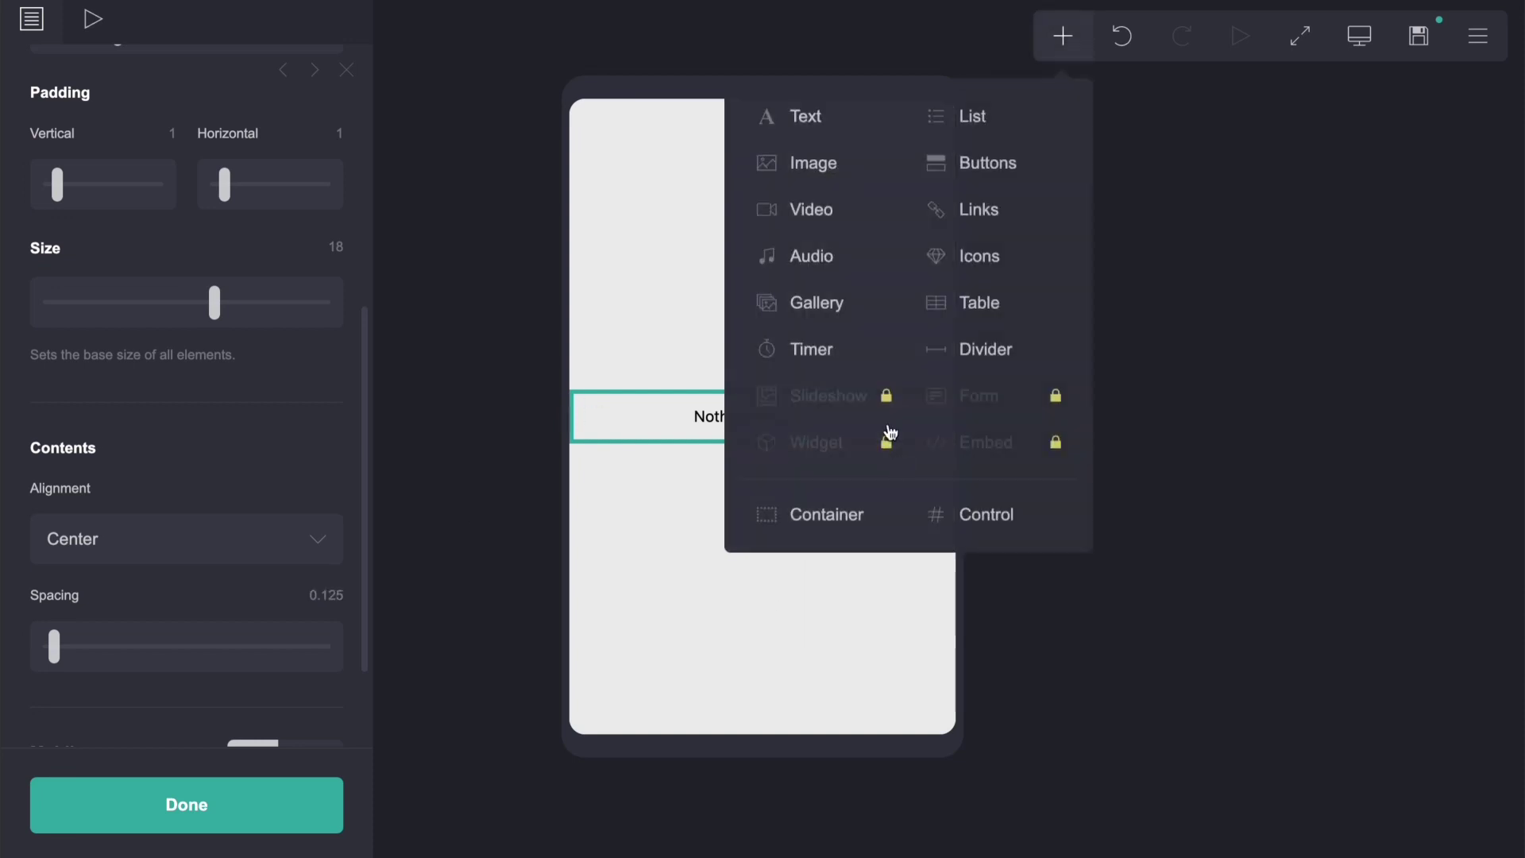
left_click(798, 514)
left_click(765, 355)
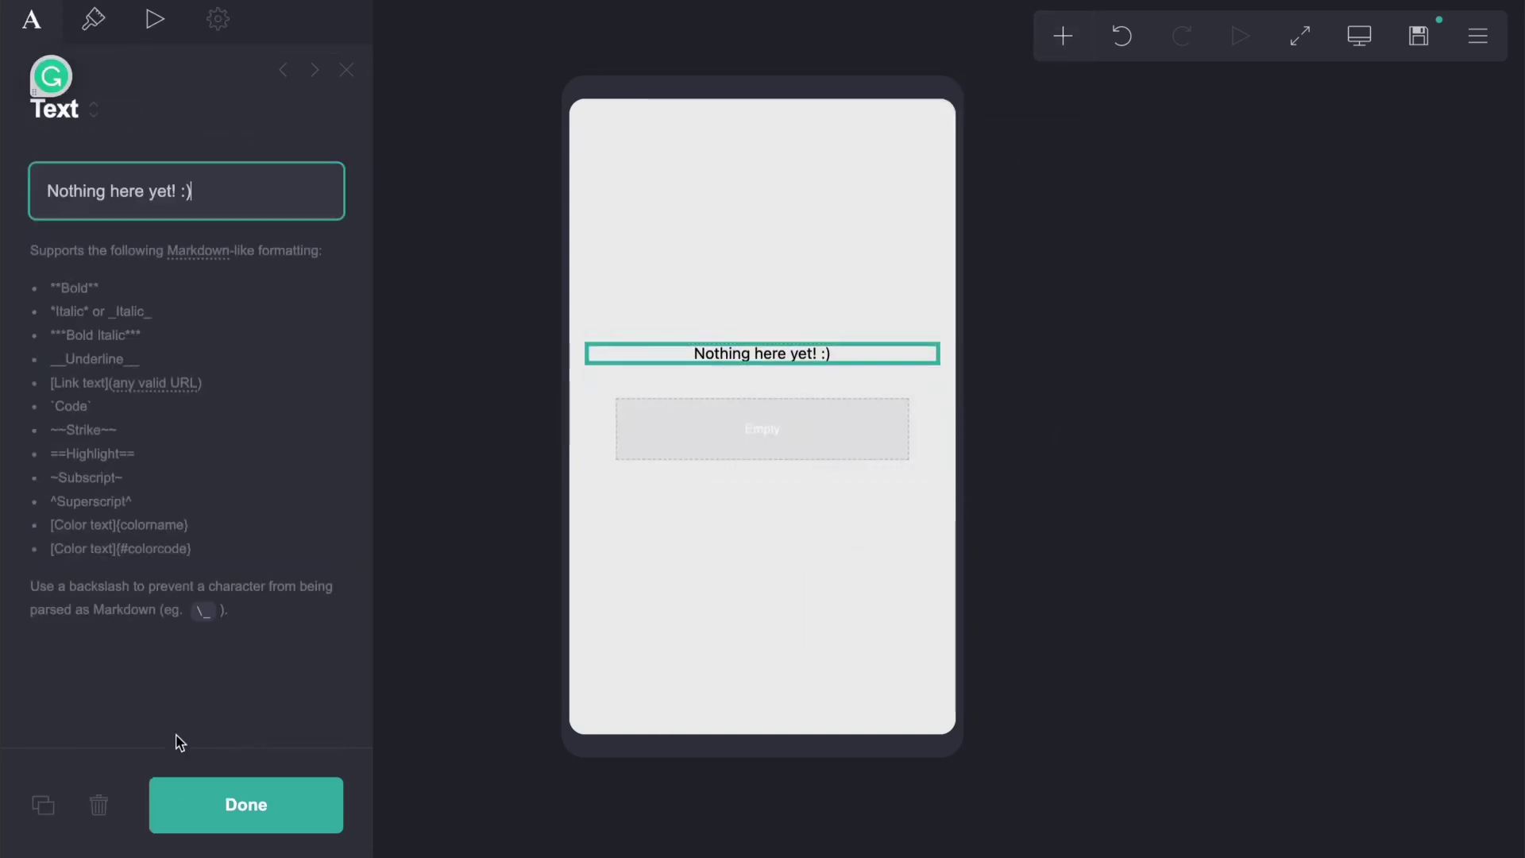
left_click(96, 804)
Step: Change the empty container's type to Columns
left_click(622, 450)
left_click(106, 232)
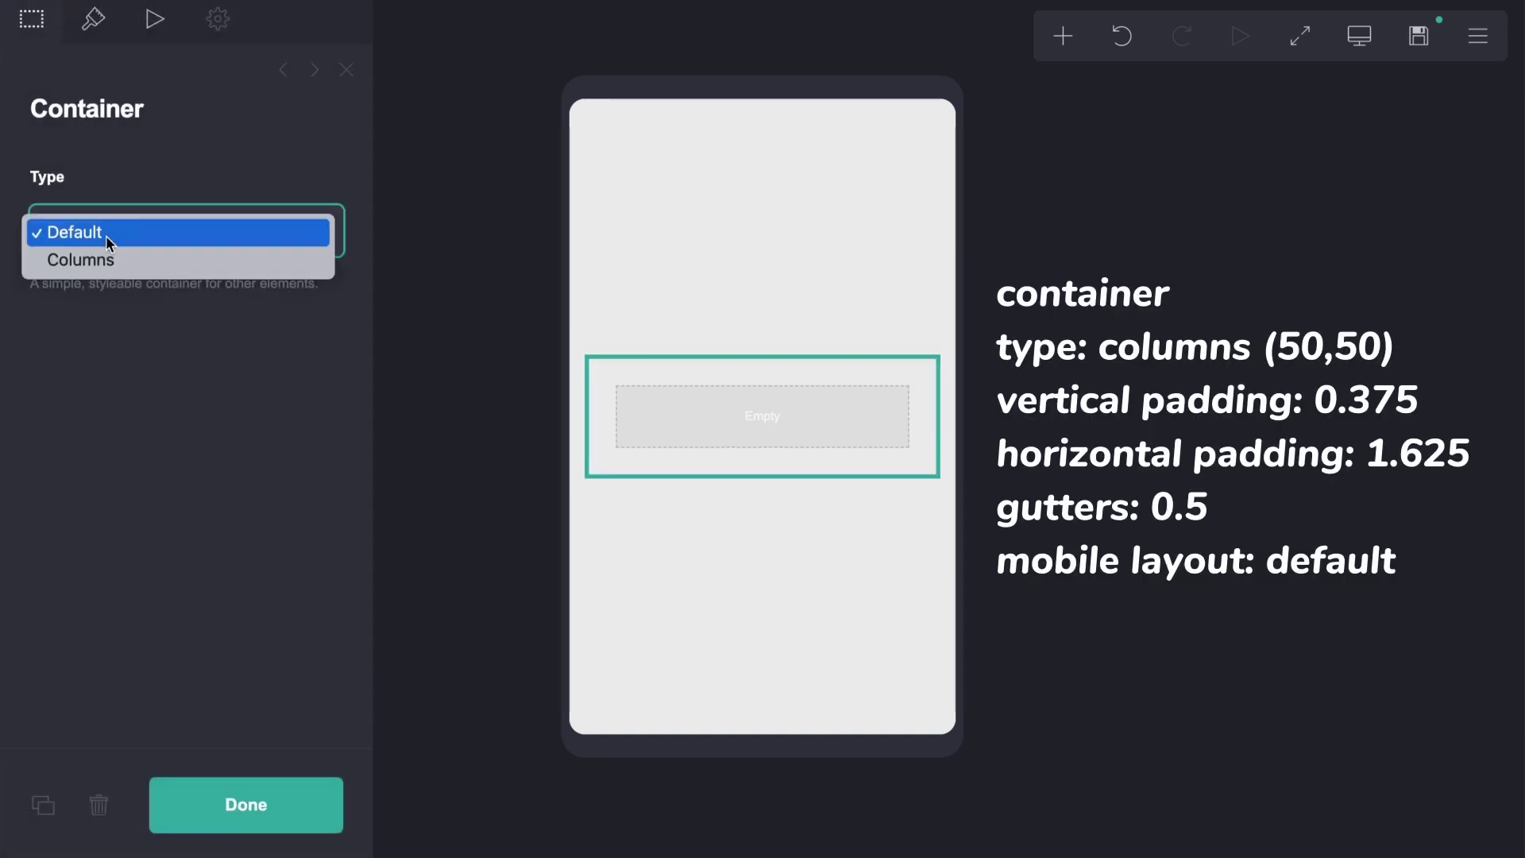
left_click(88, 255)
Step: Set the container's vertical padding to 0.375 and its horizontal padding to 1.625
left_click(92, 18)
left_click(164, 350)
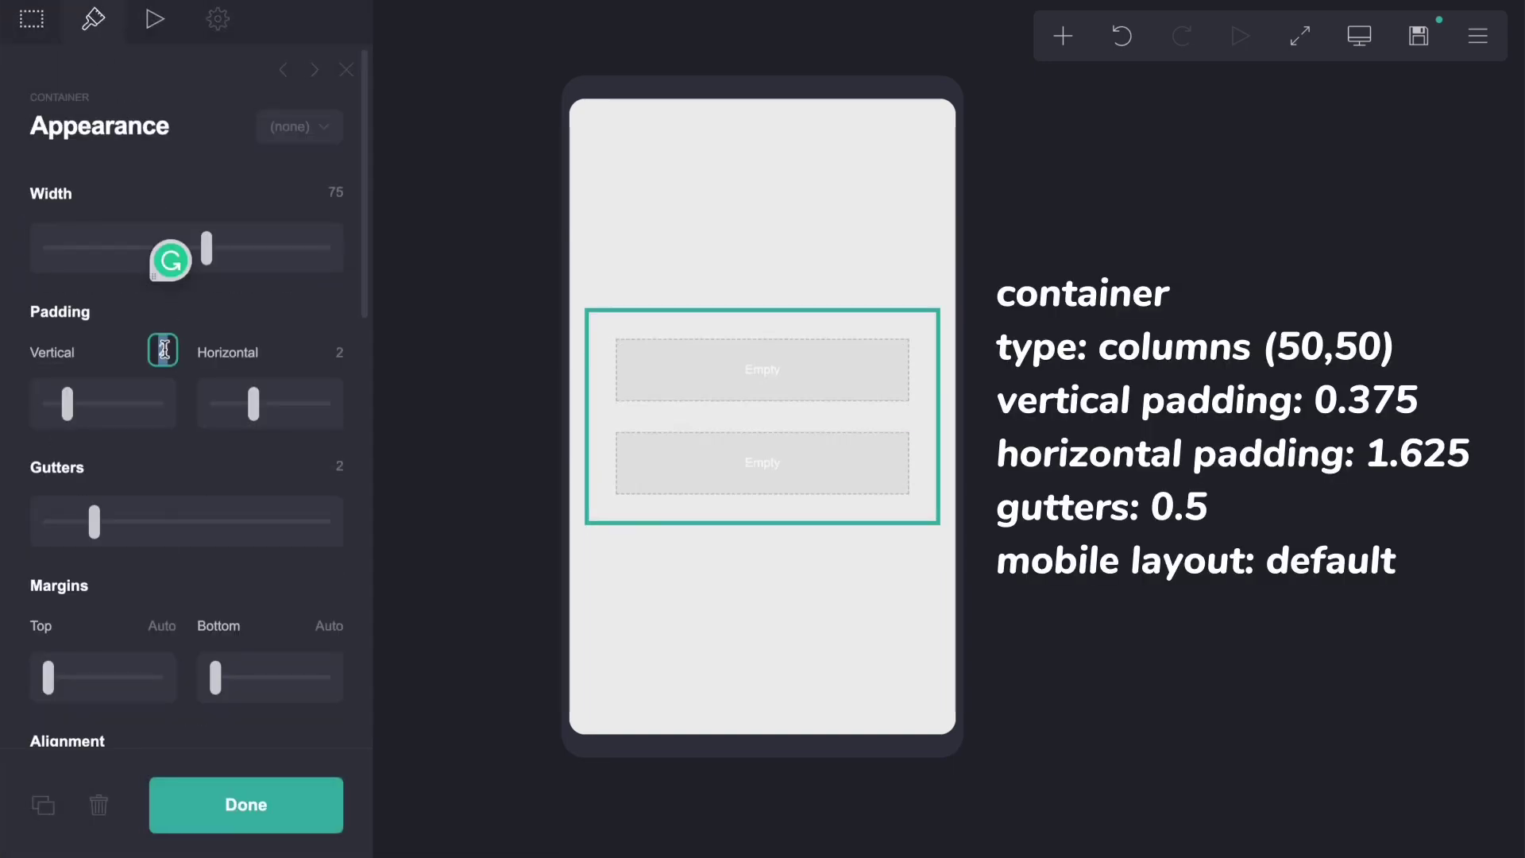
type("0.375")
key("Return")
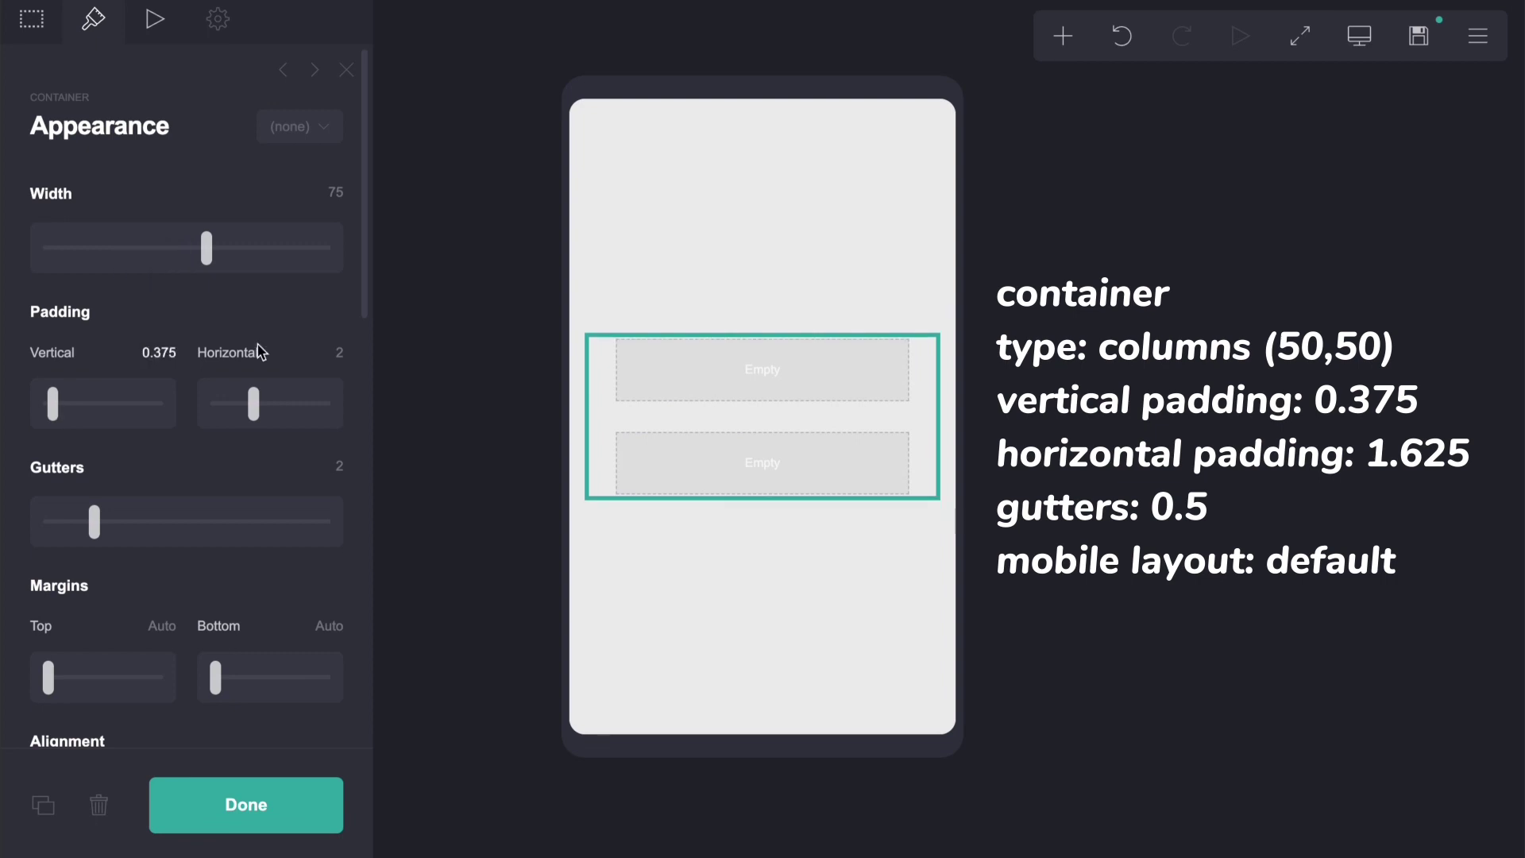
left_click(332, 350)
type("1")
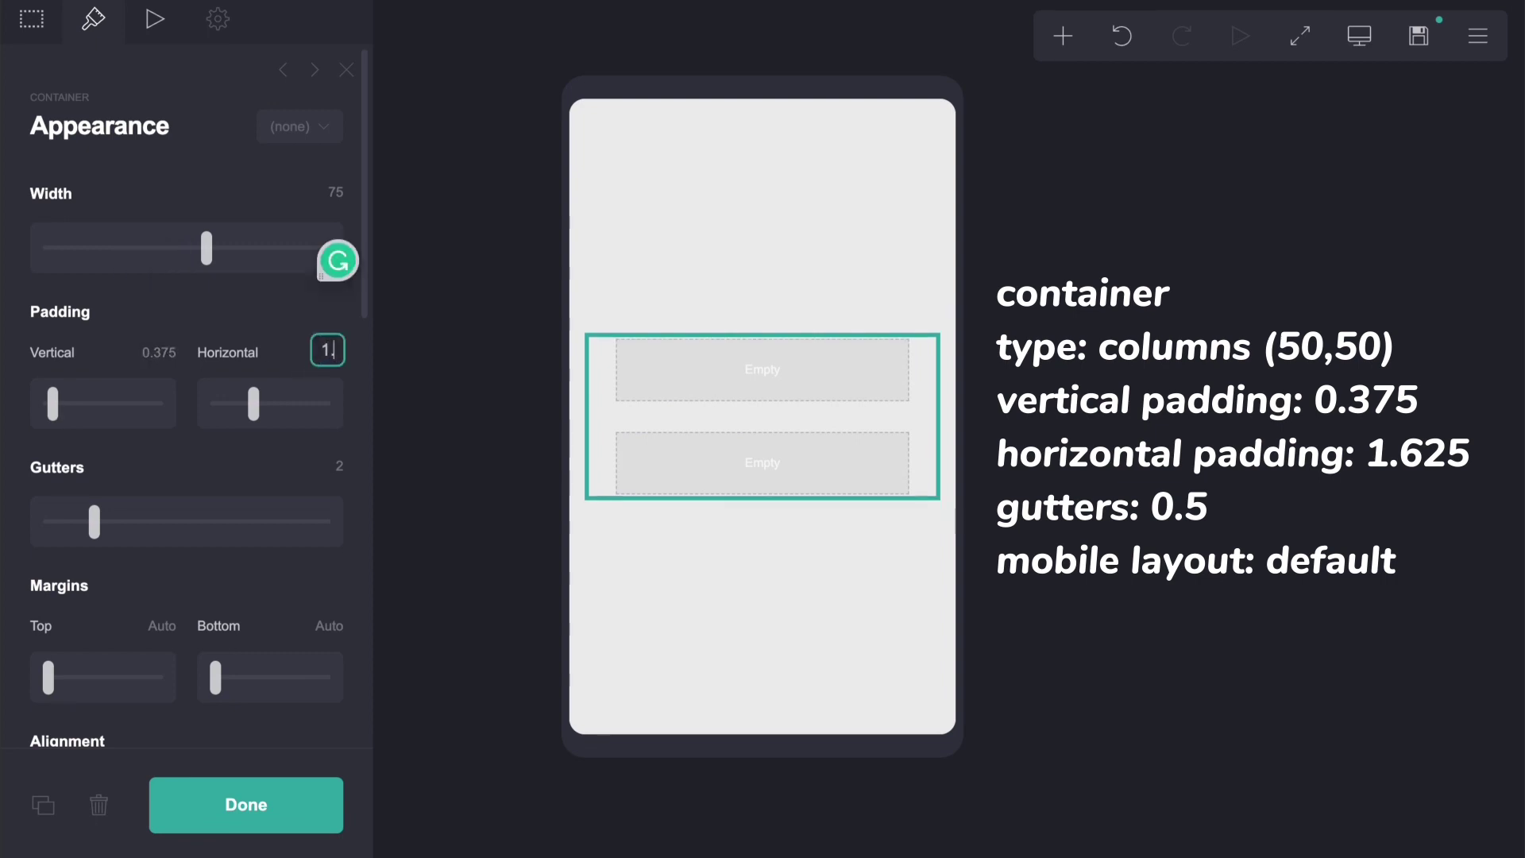
type(".625")
key("Return")
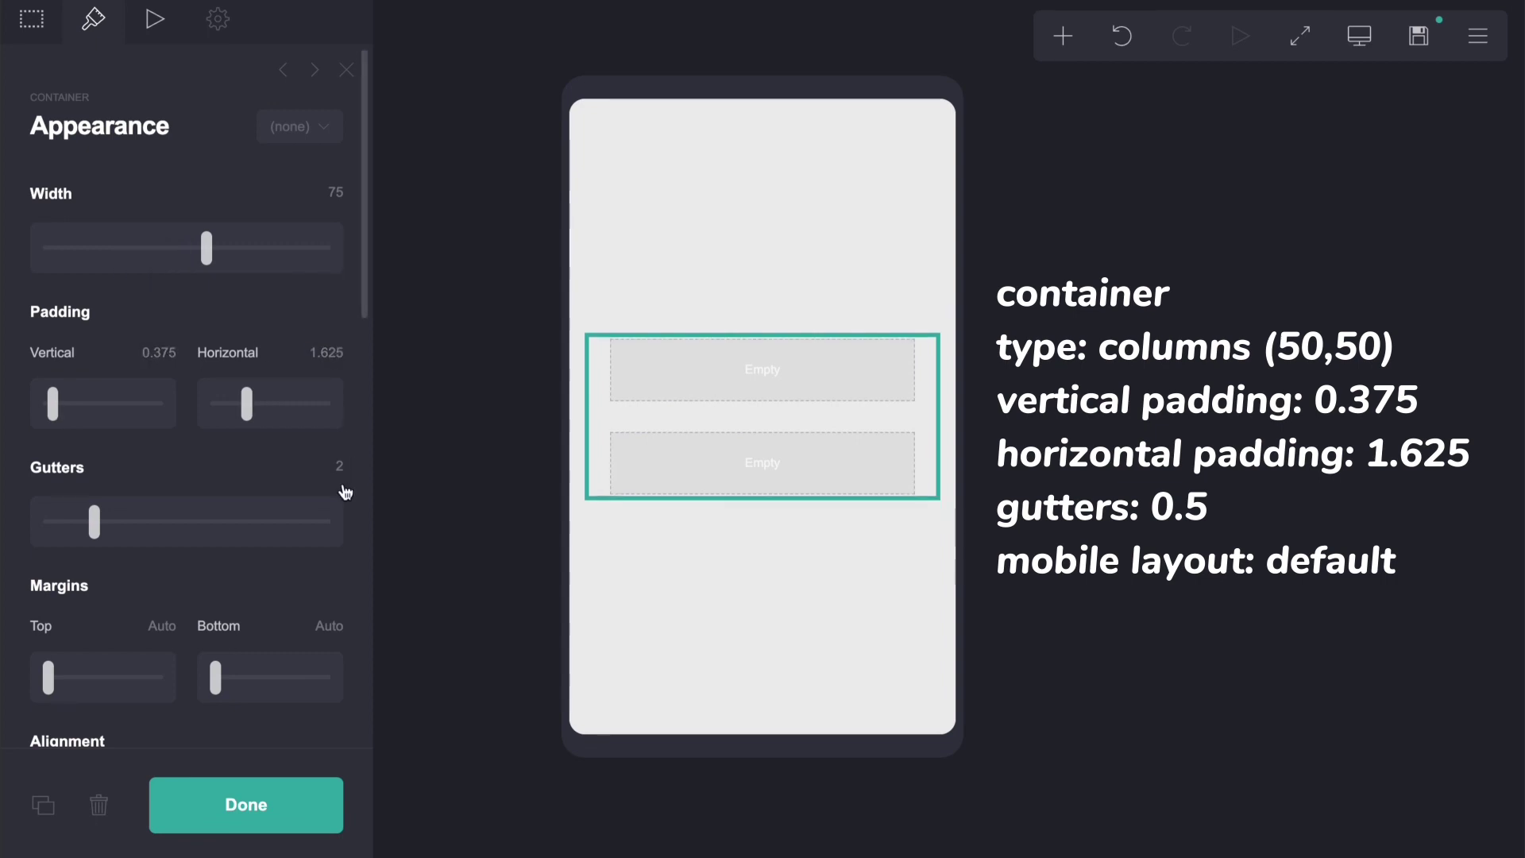
Step: Set the gutters between the container's columns to 0.5
left_click(342, 476)
type("0.5")
key("Return")
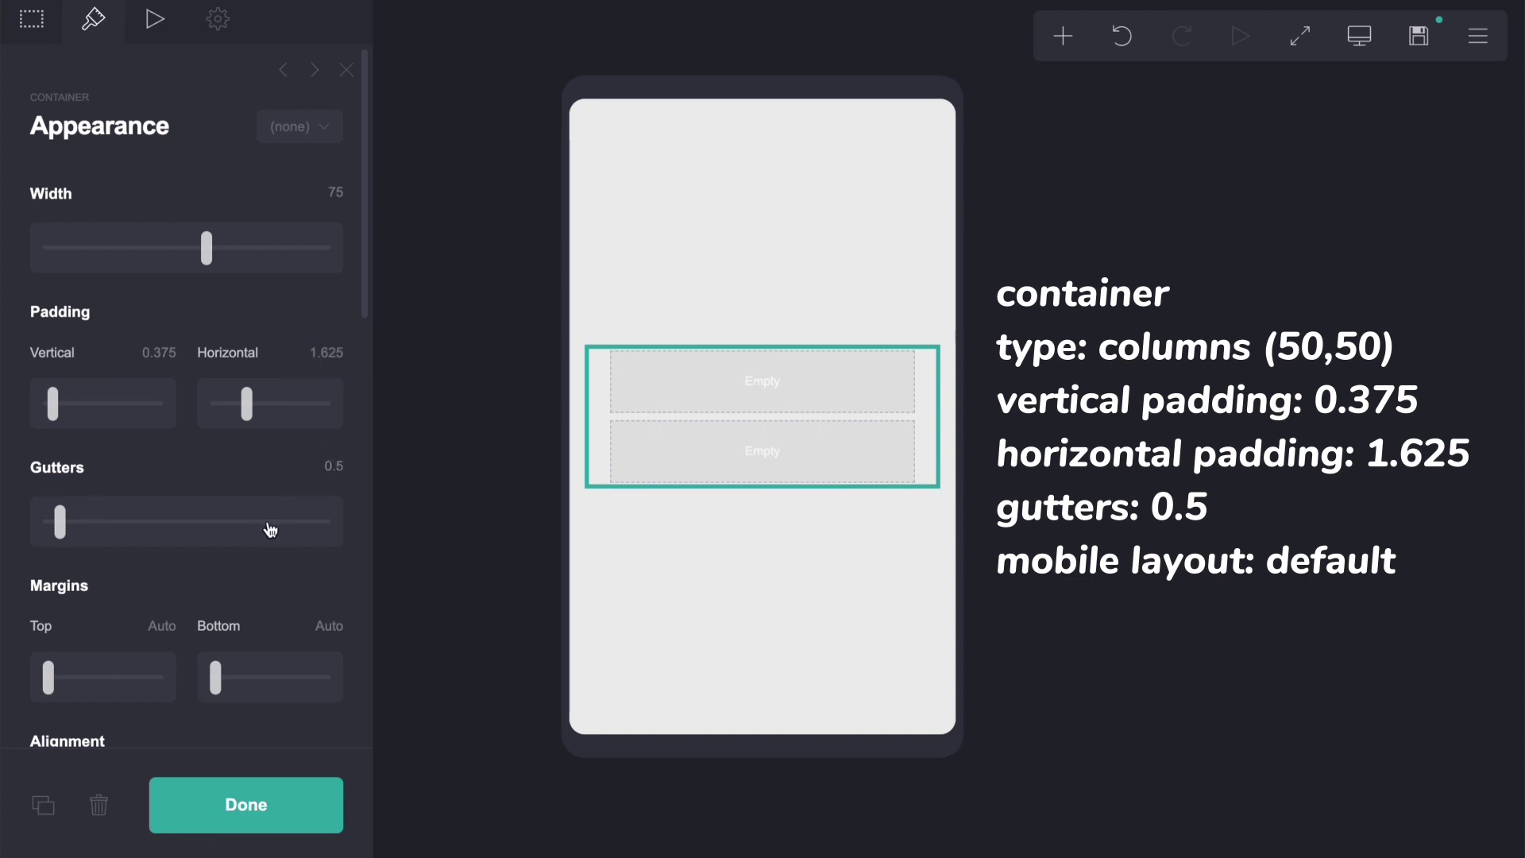
Step: Switch the container's mobile settings to Manual and set the mobile layout to Default
scroll(270, 530, "down", 10)
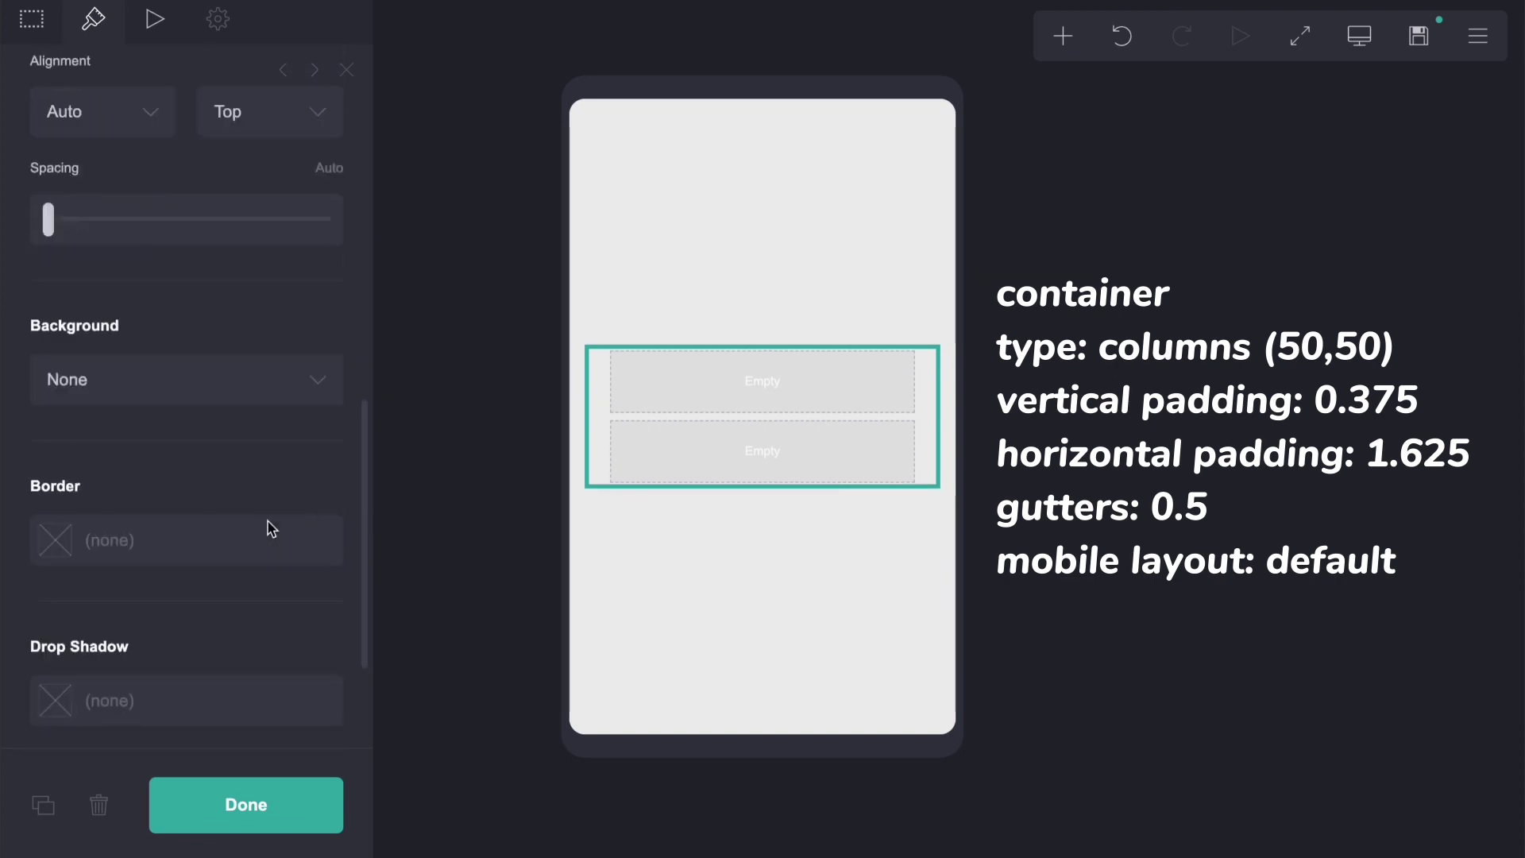
left_click(310, 620)
scroll(309, 556, "down", 5)
left_click(160, 350)
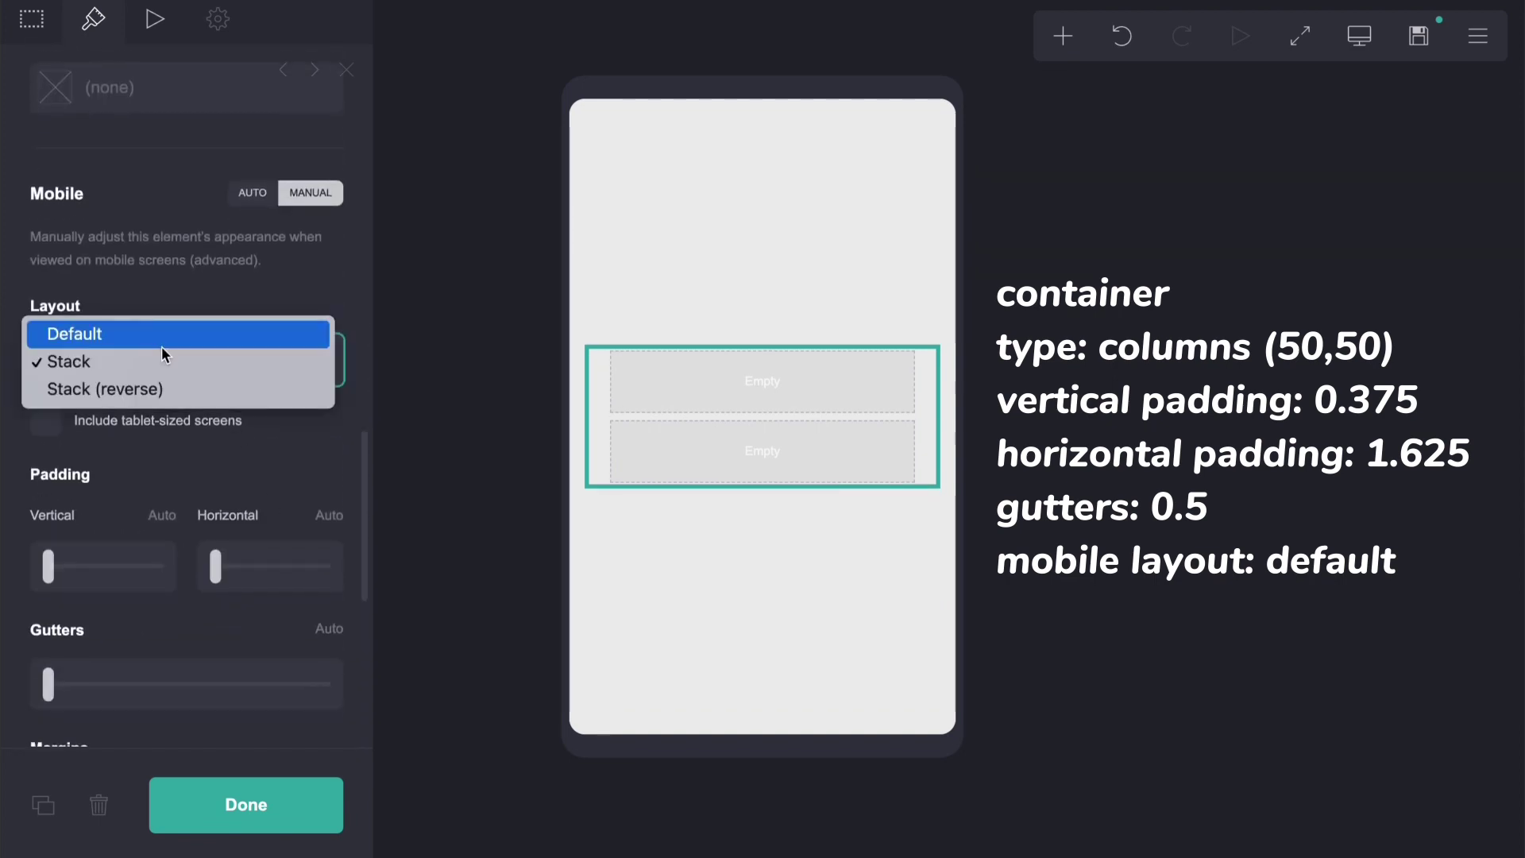
left_click(147, 334)
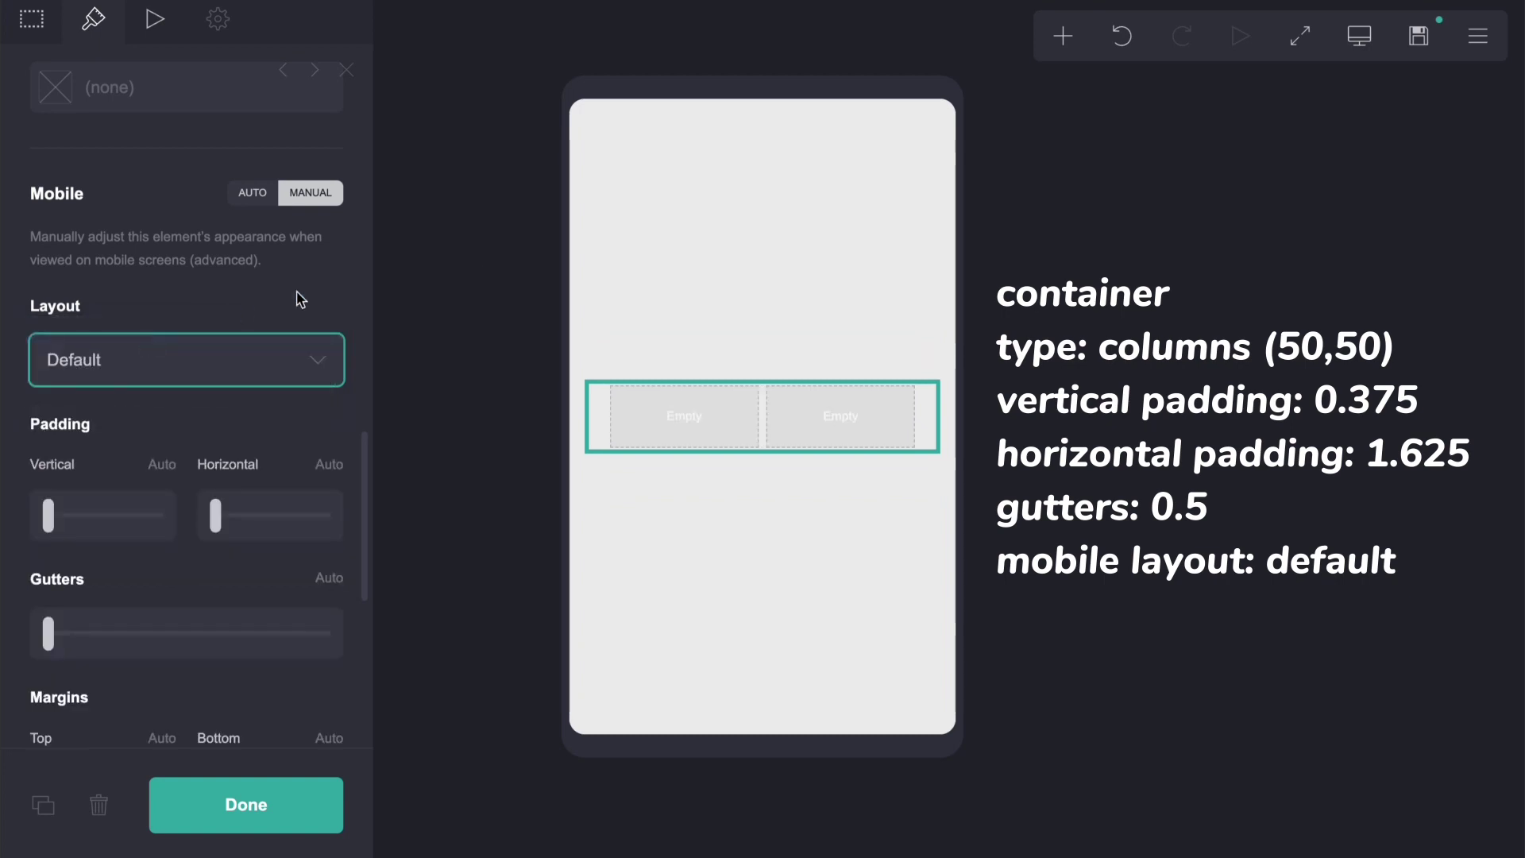
Step: Add a Buttons element to the container and move it into the second column
left_click(1063, 37)
left_click(1013, 176)
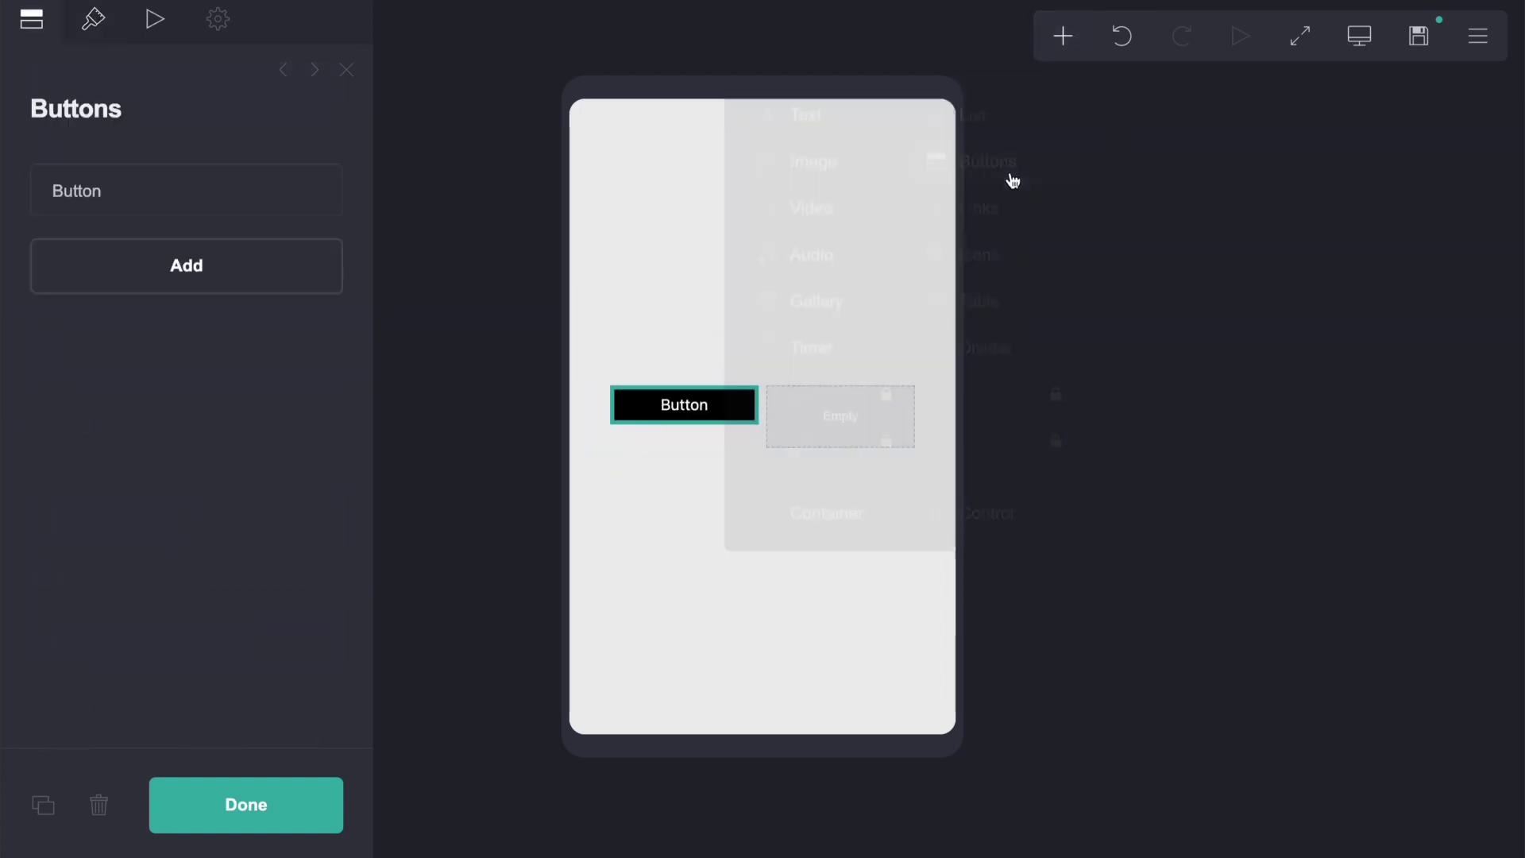
left_click_drag(699, 406, 895, 415)
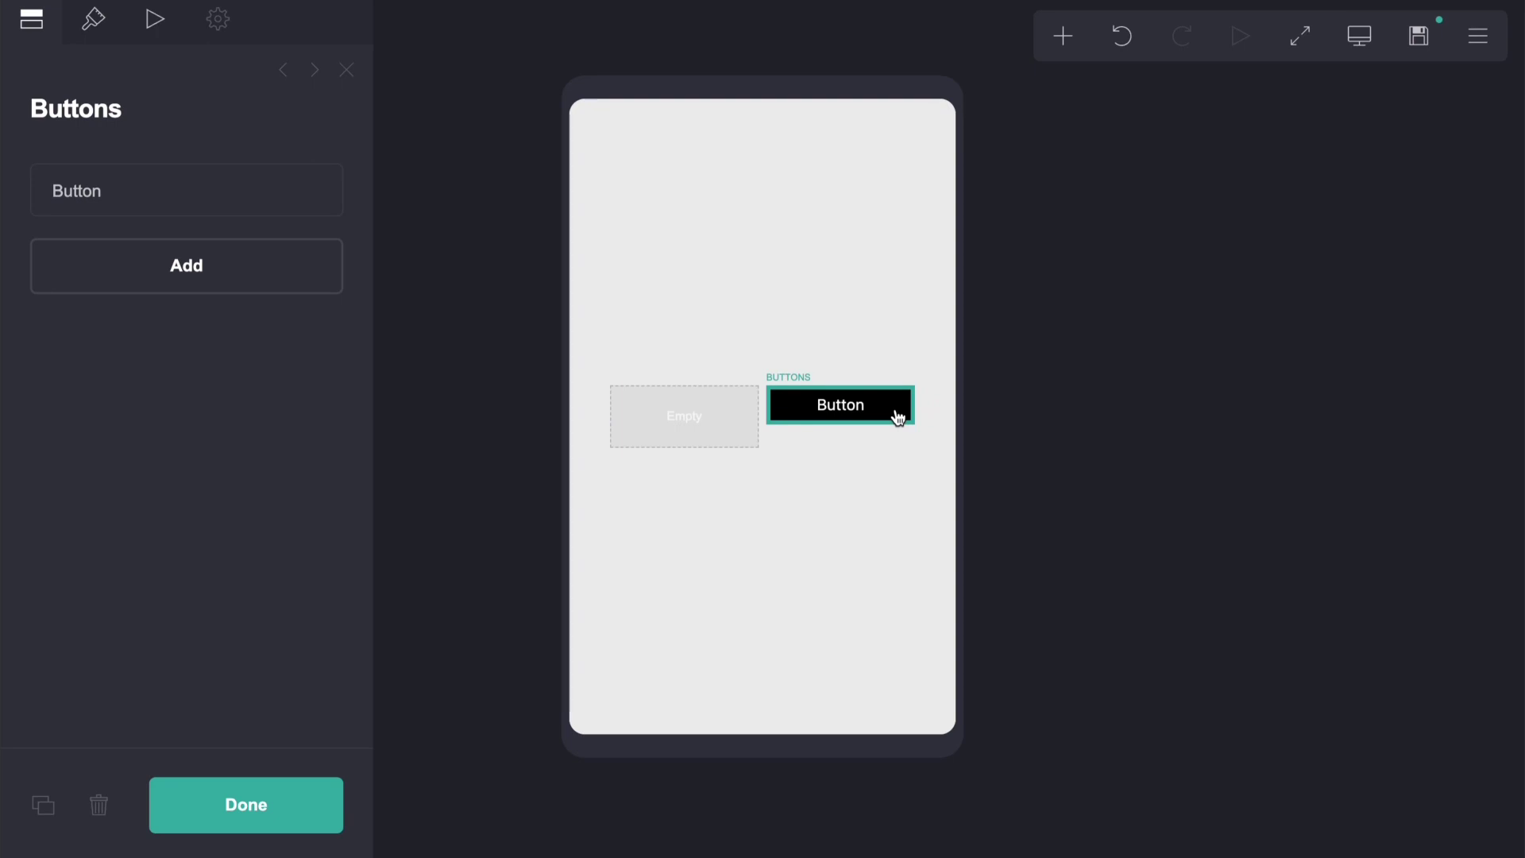
Step: Label the button "welcome!" and set its URL to #home
left_click(196, 198)
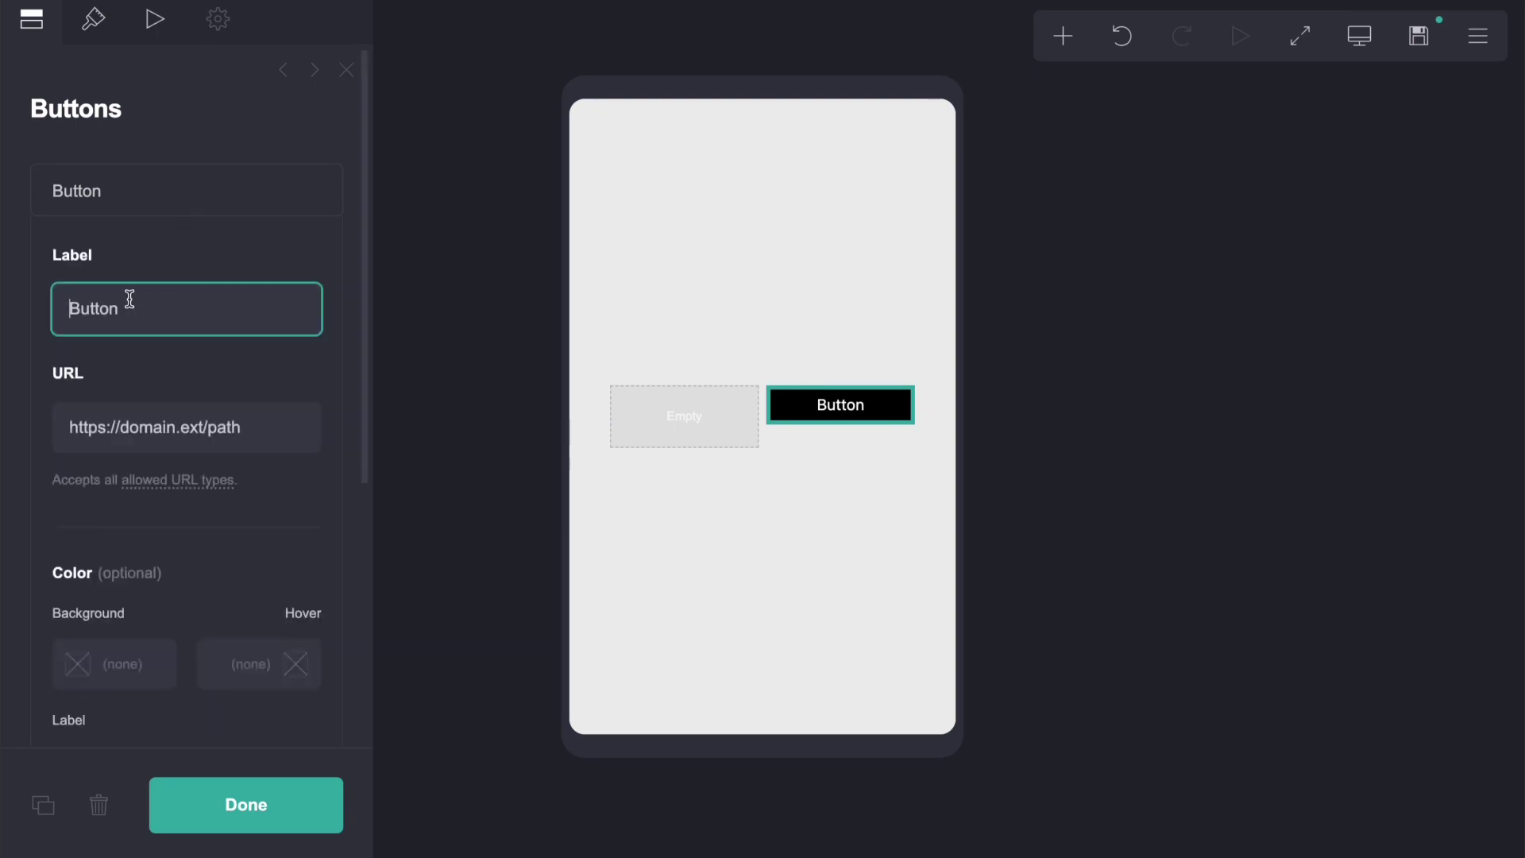
key("ctrl+a")
type("weld")
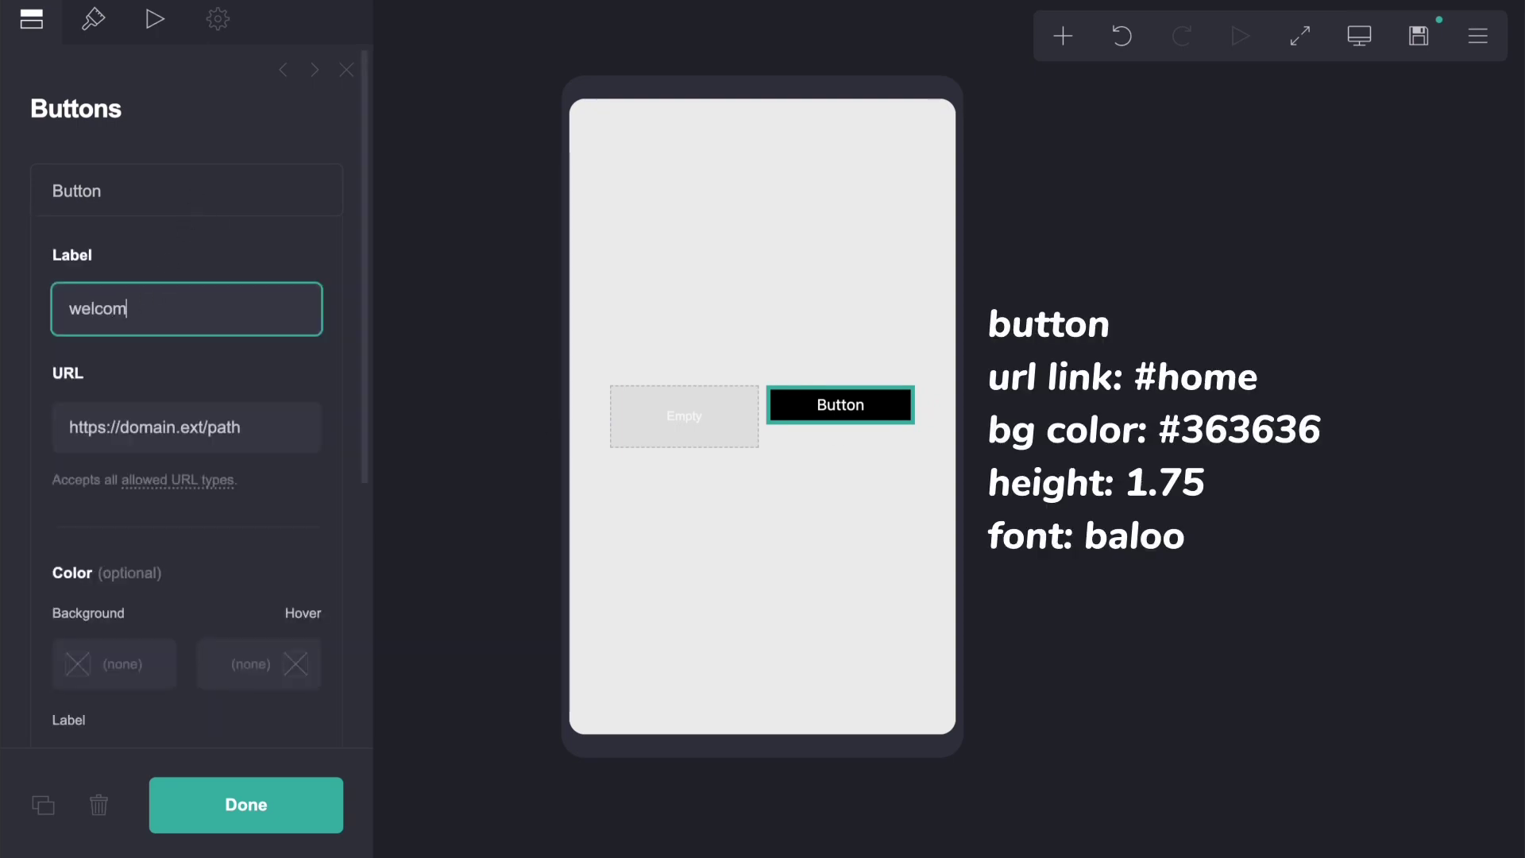
left_click(274, 433)
type("#home")
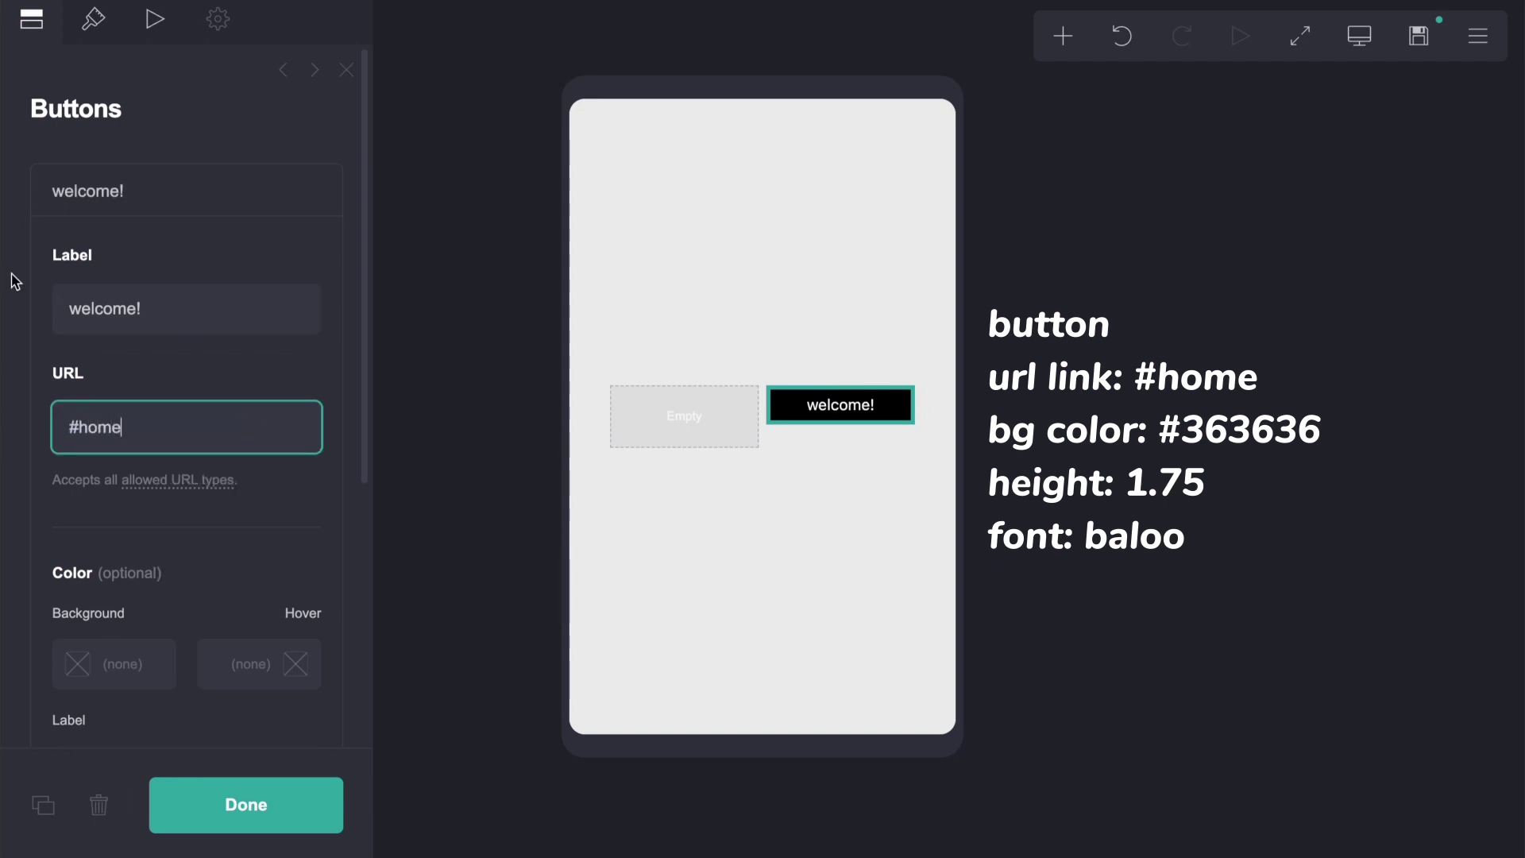
Step: Set the welcome button's background color to #363636
left_click(94, 21)
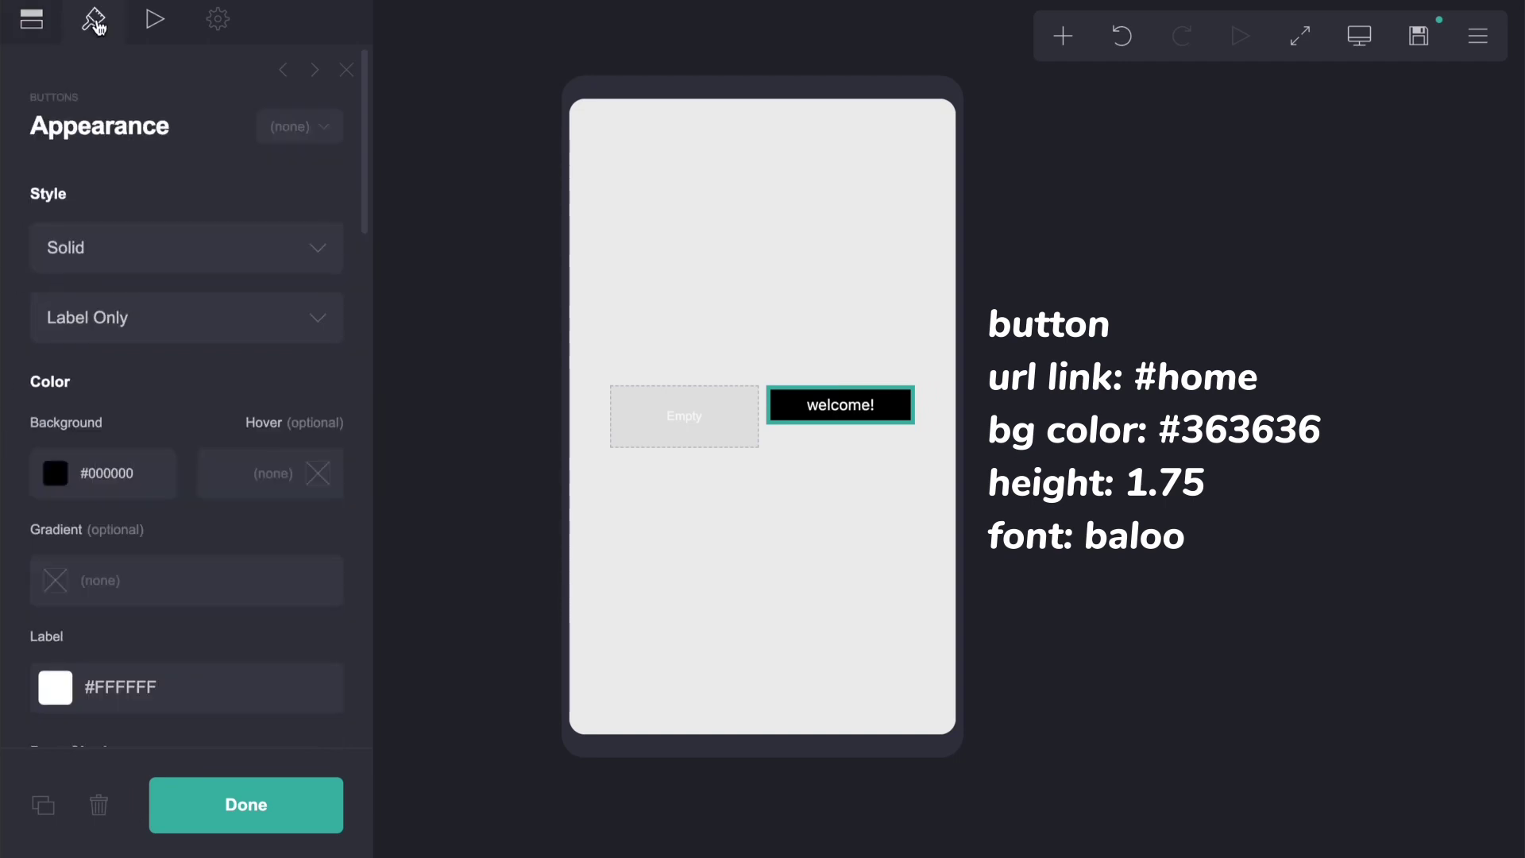
left_click(115, 483)
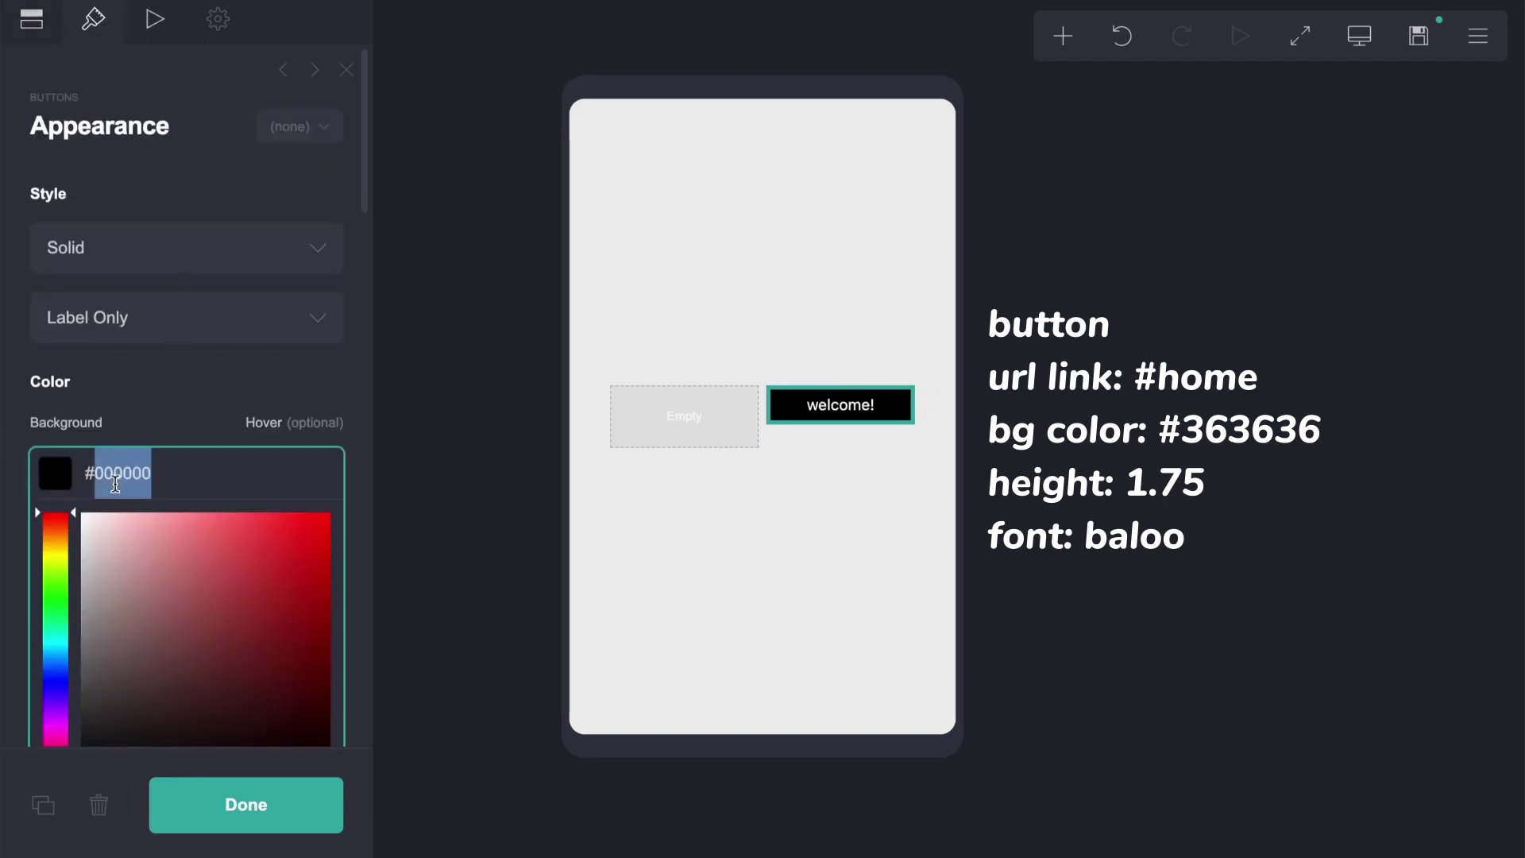
type("33")
type("63636")
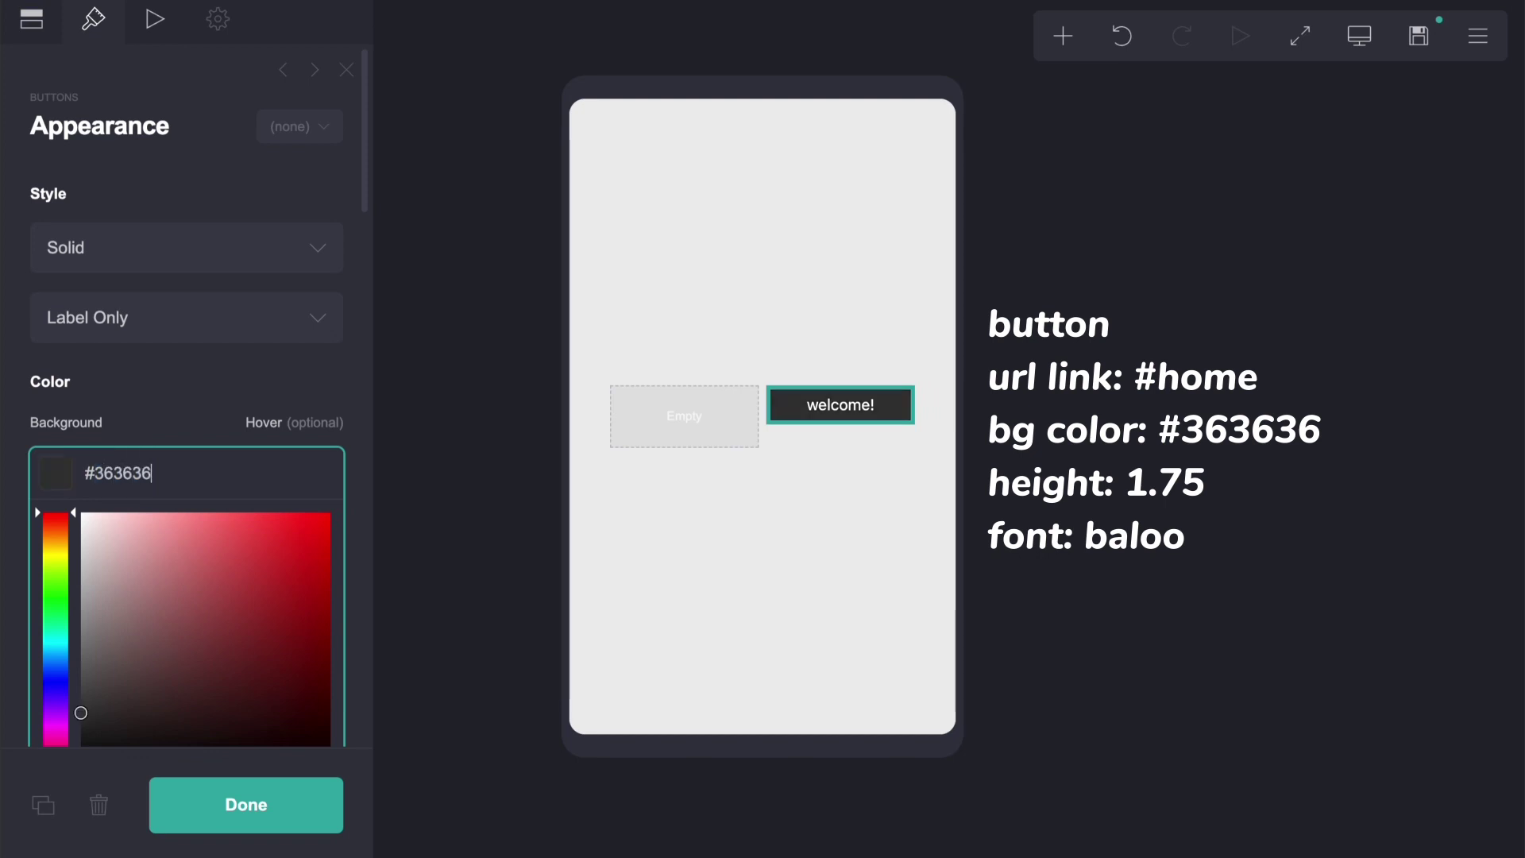
left_click(13, 510)
Step: Set the welcome button's height to 1.75
scroll(44, 537, "down", 1)
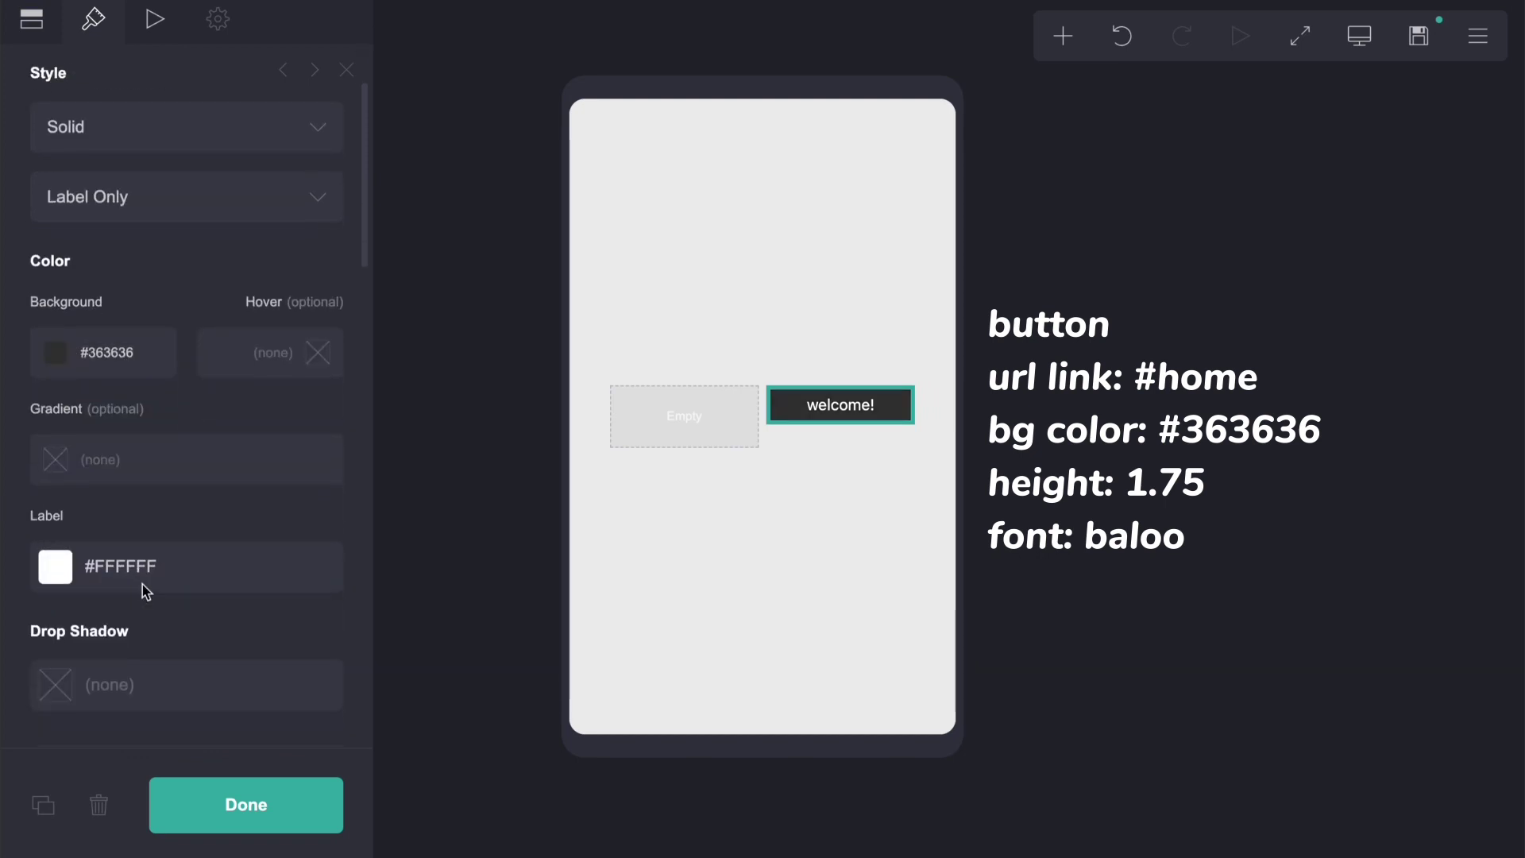
scroll(141, 584, "down", 2)
scroll(142, 584, "down", 2)
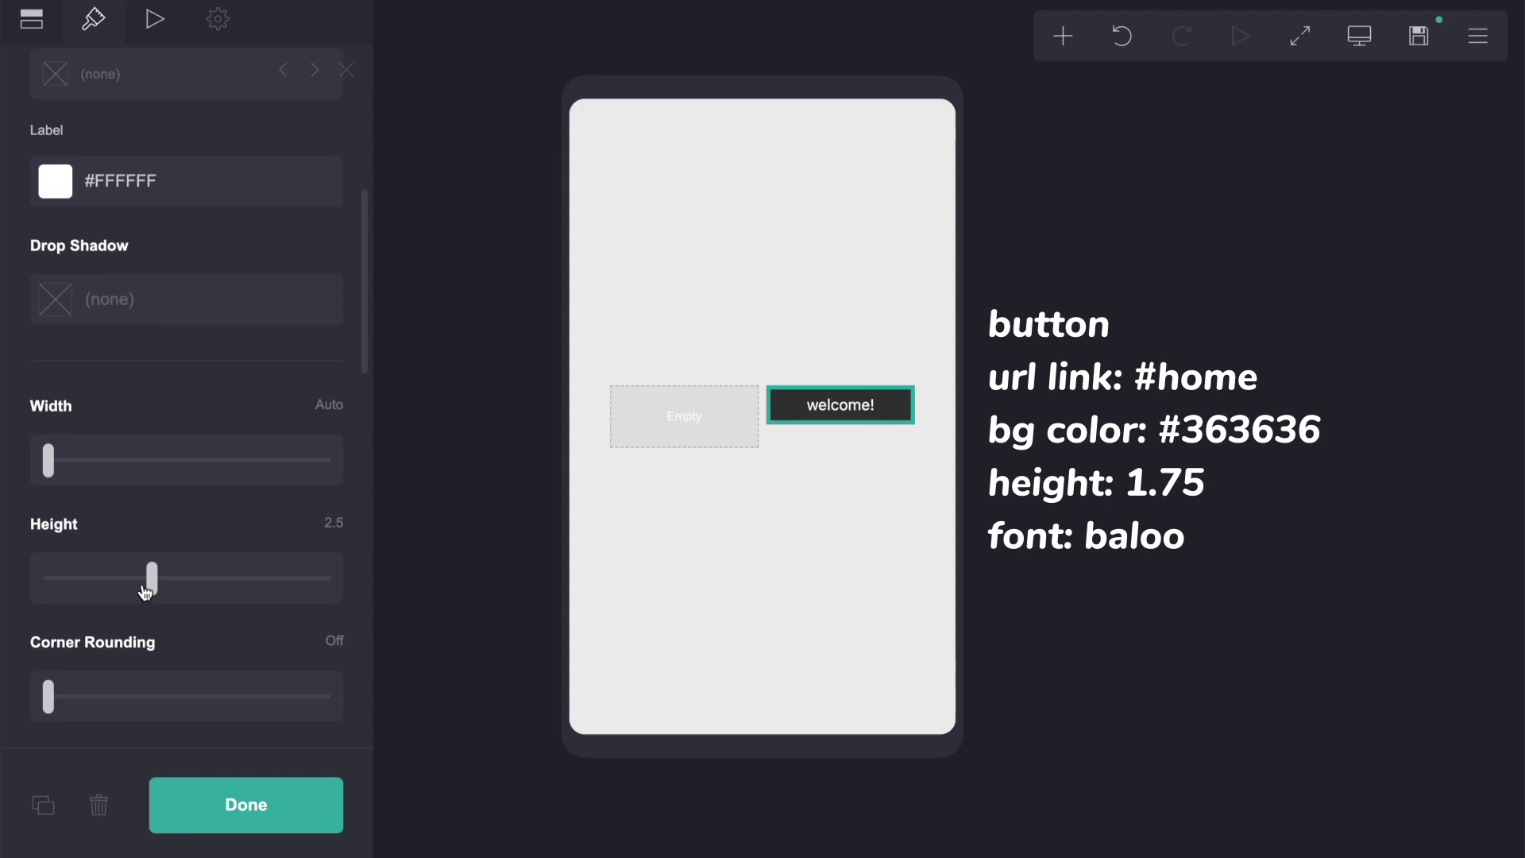
left_click(328, 523)
type("1.75")
key("Return")
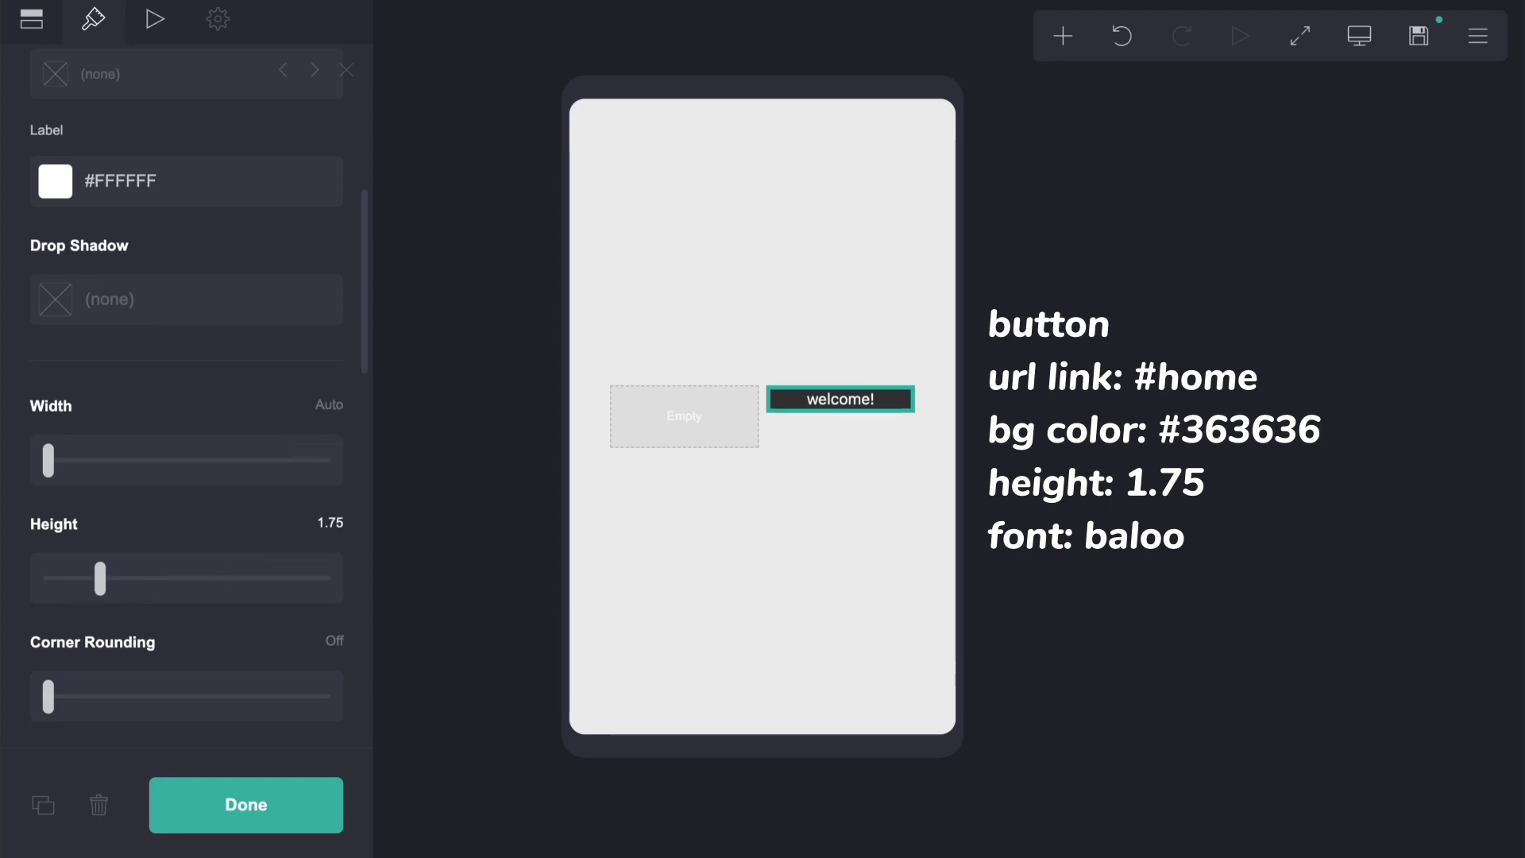
Step: Change the welcome button's font to Baloo
scroll(297, 640, "down", 7)
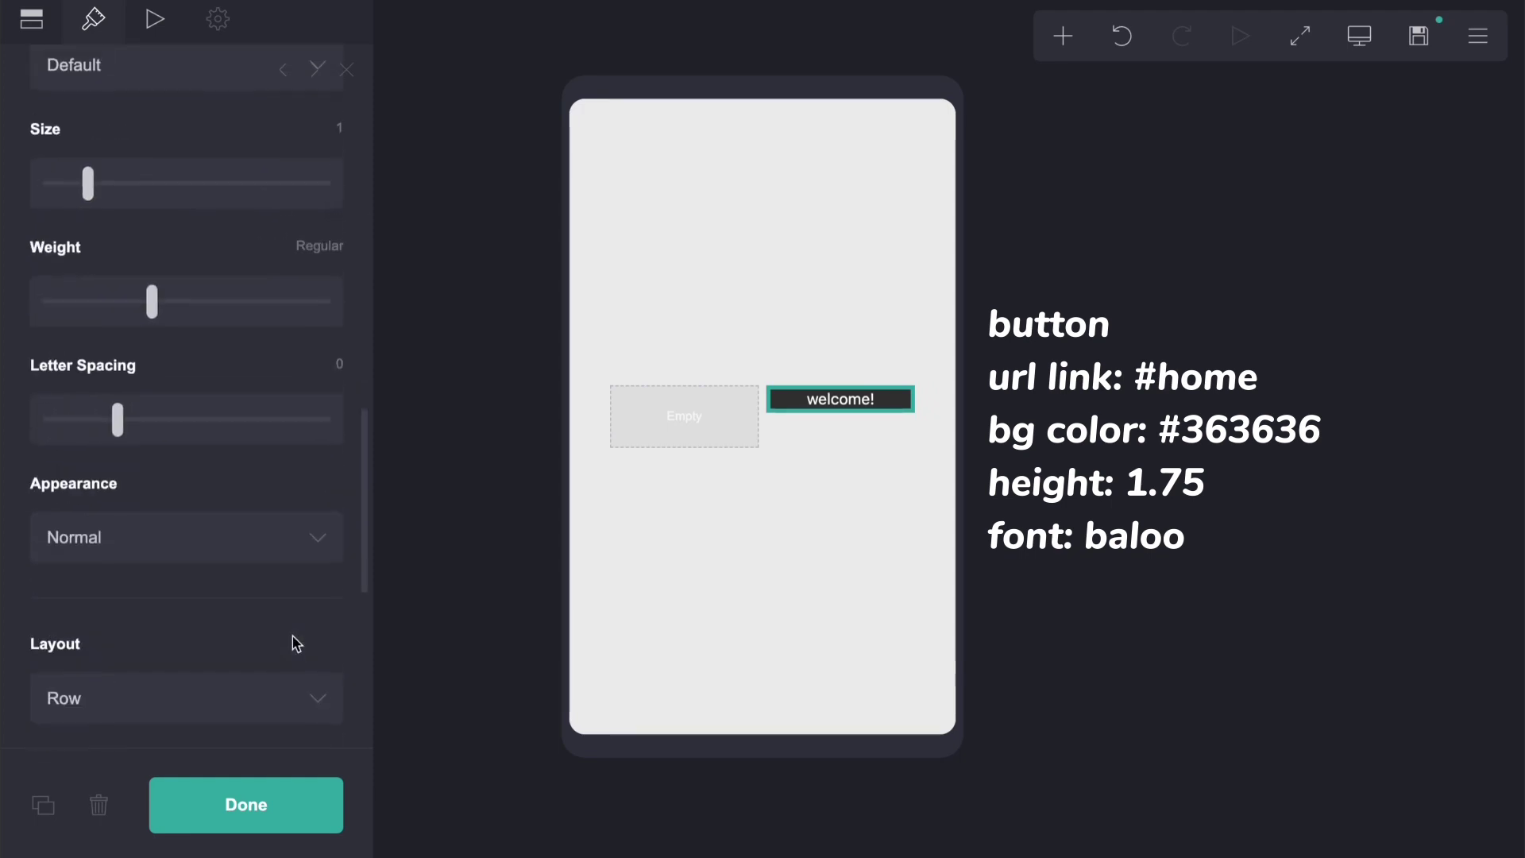
scroll(179, 253, "up", 1)
left_click(178, 216)
scroll(181, 480, "down", 5)
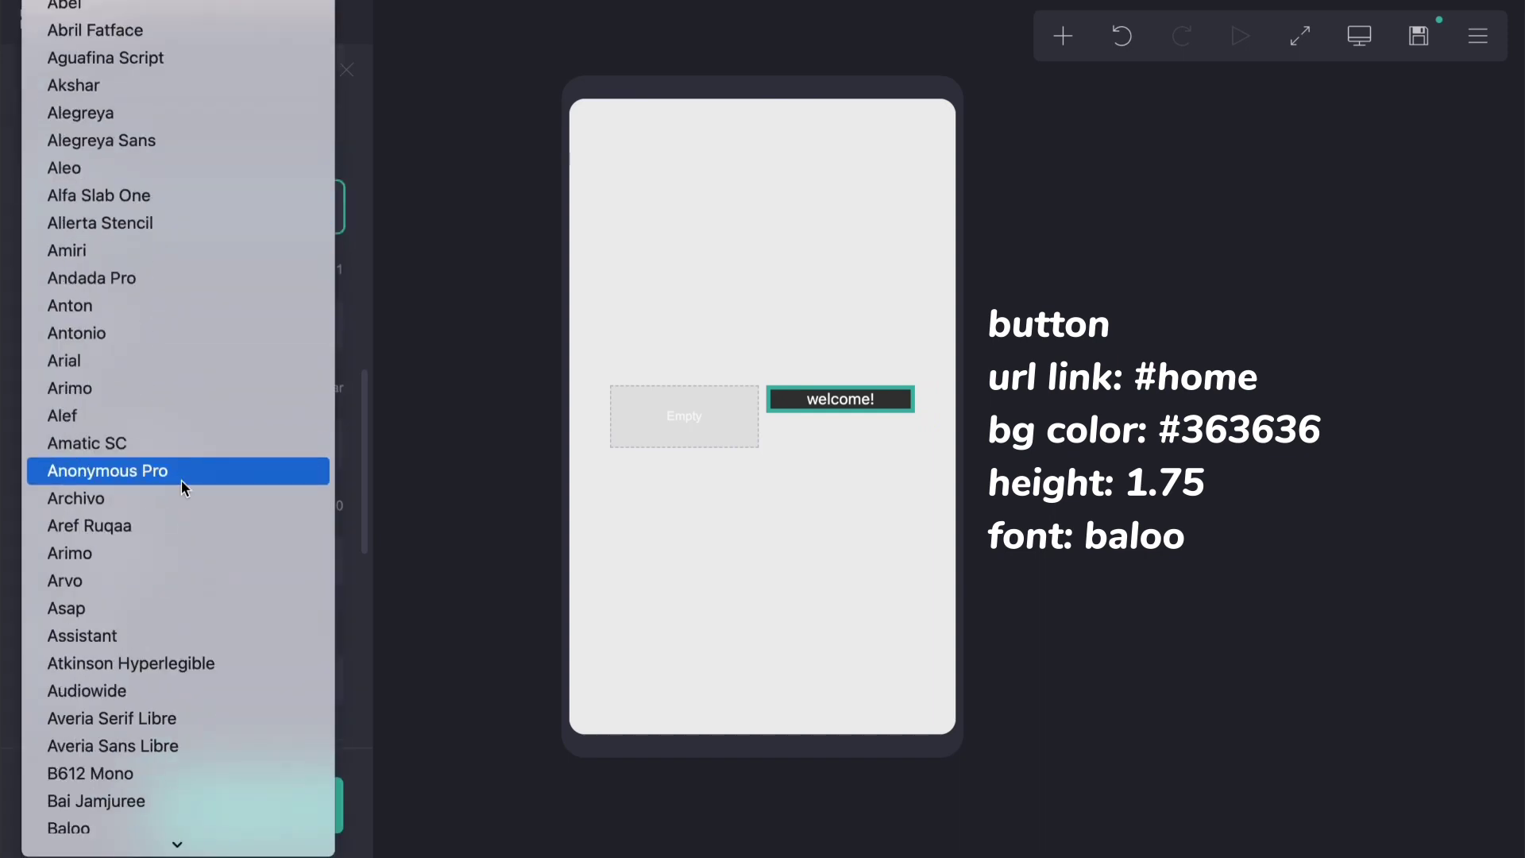
left_click(153, 650)
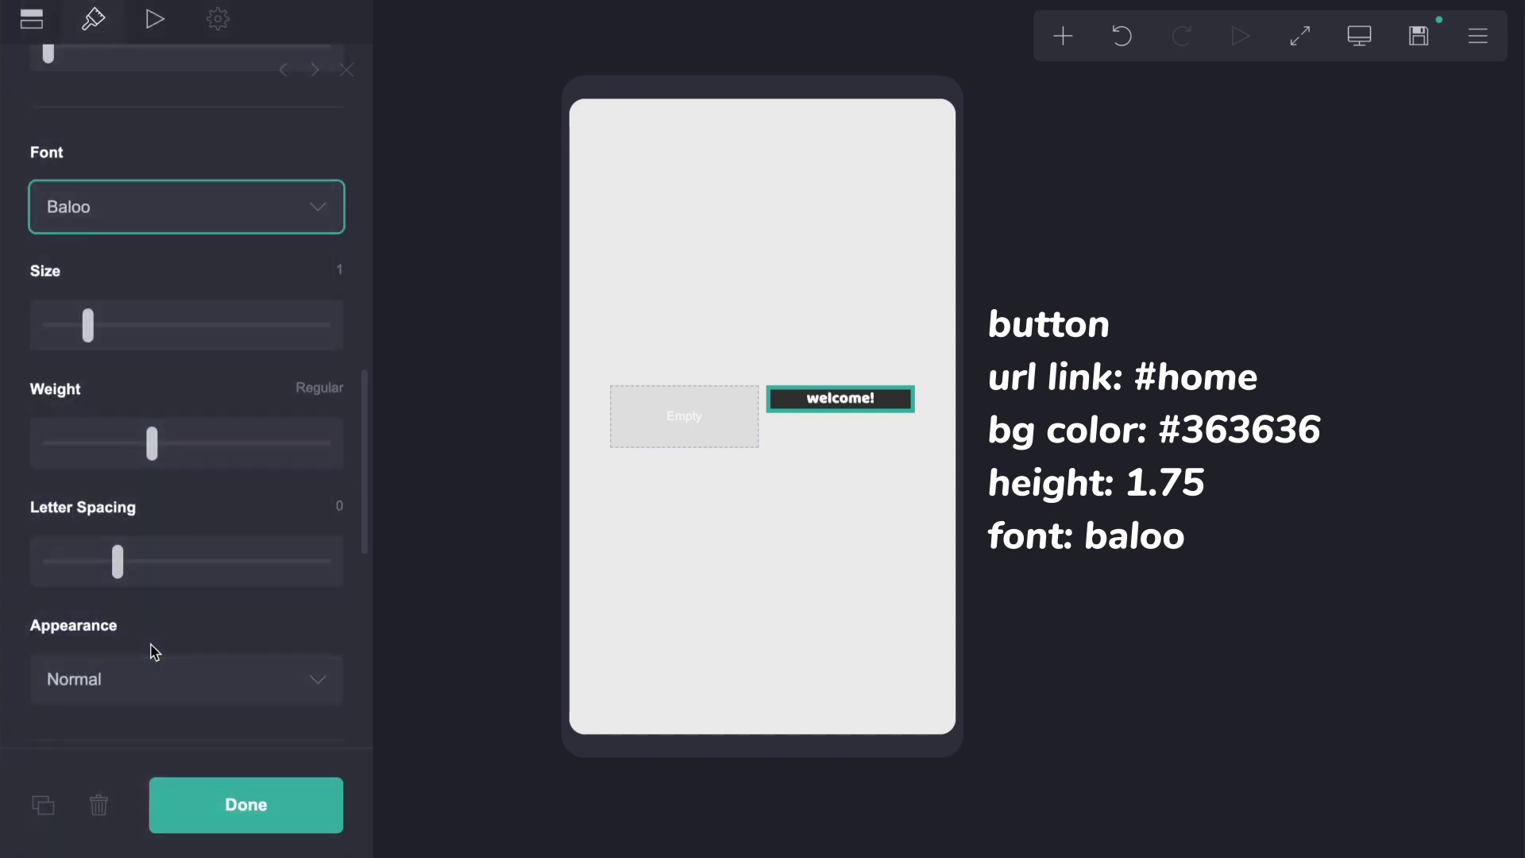
Step: Add a text element below the welcome button and fill it with several lines of the repeated word "text"
left_click(1062, 35)
left_click(763, 137)
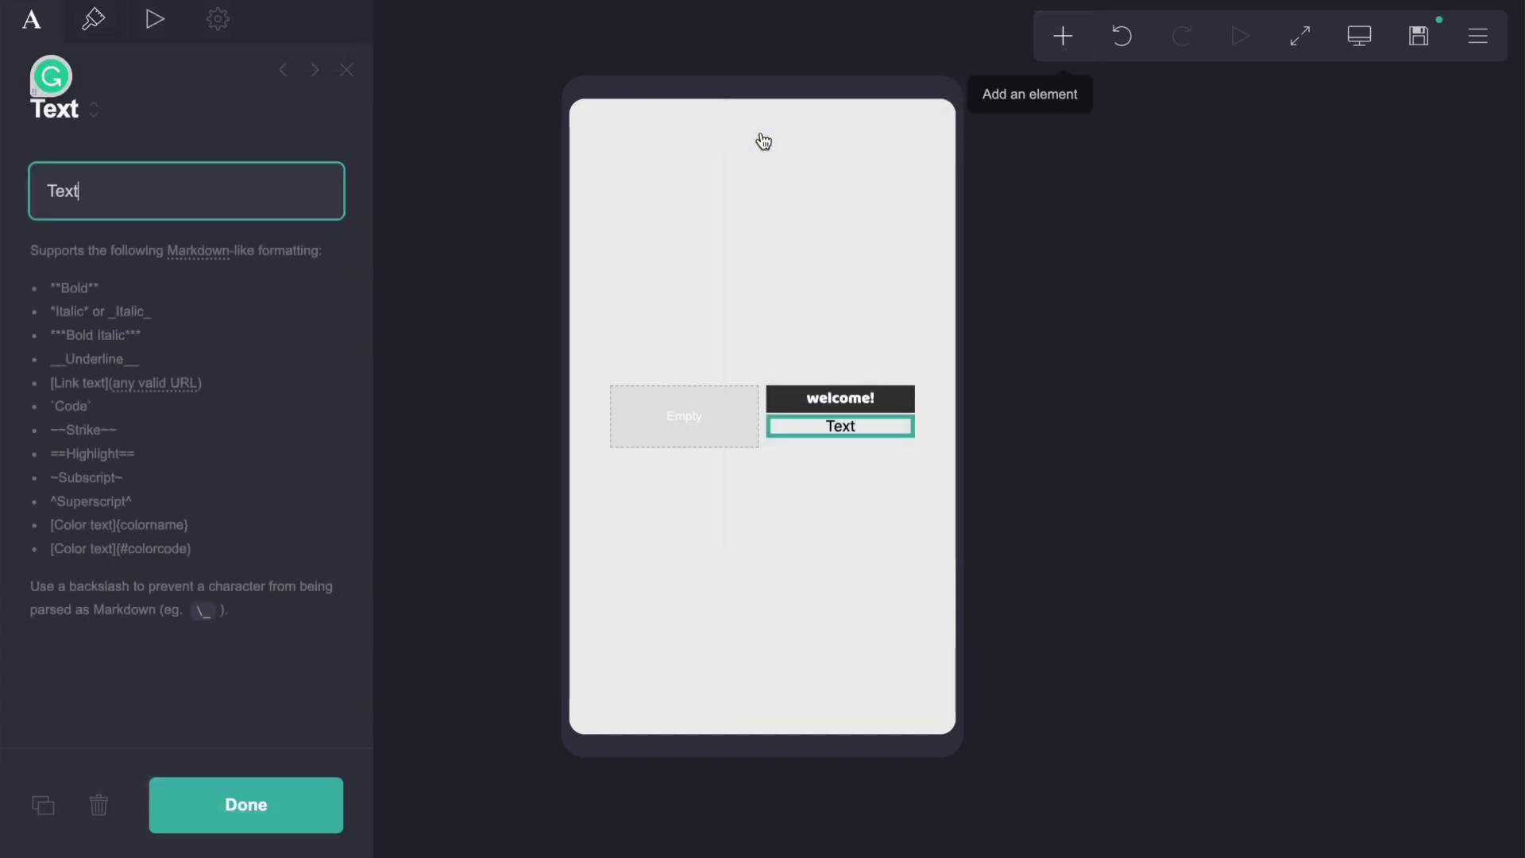
left_click(52, 193)
key("BackSpace")
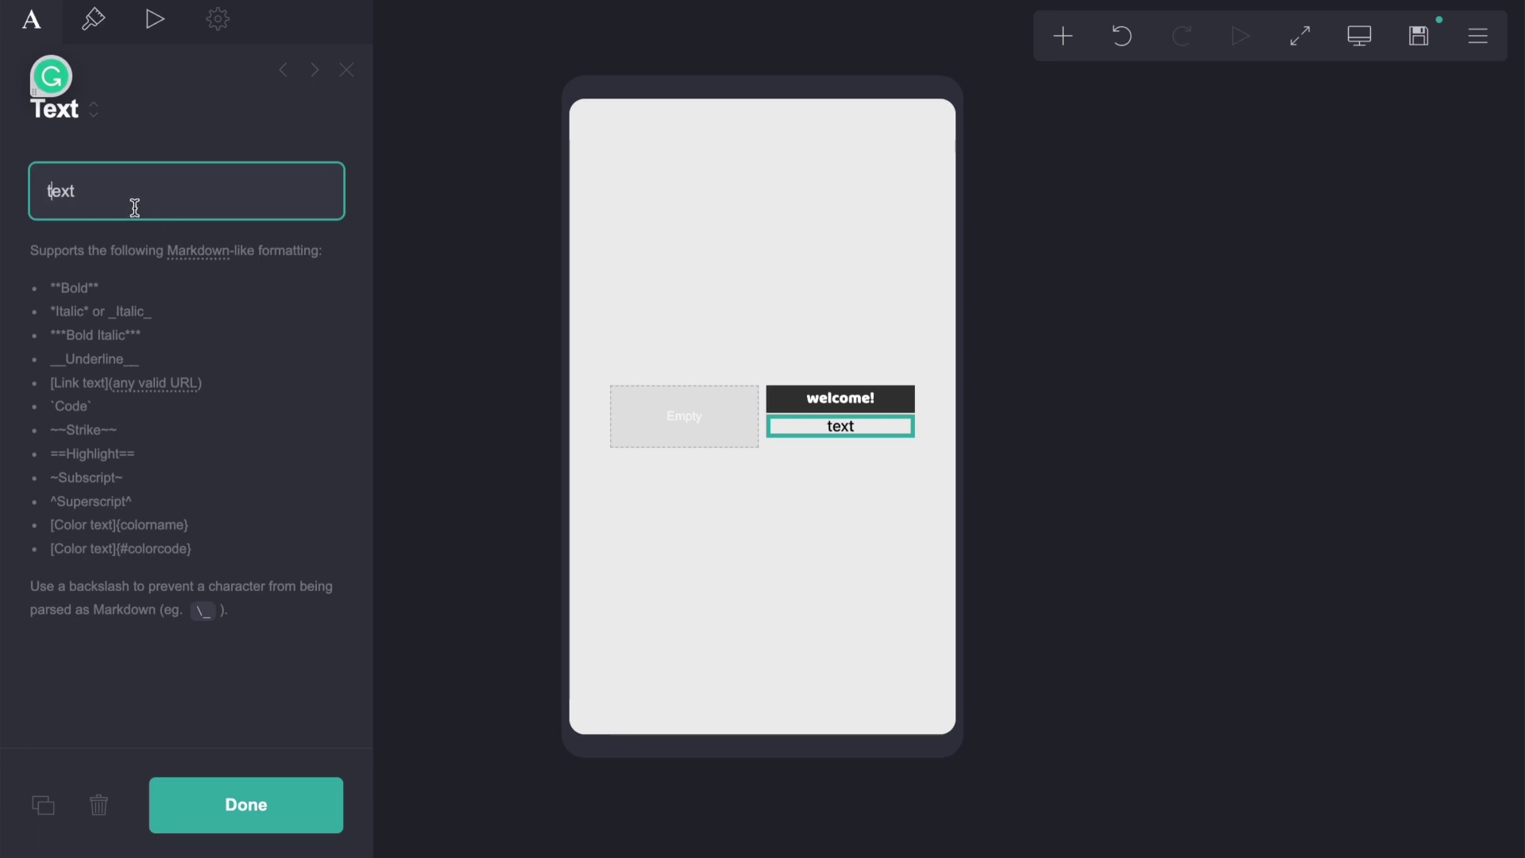
type("text text text")
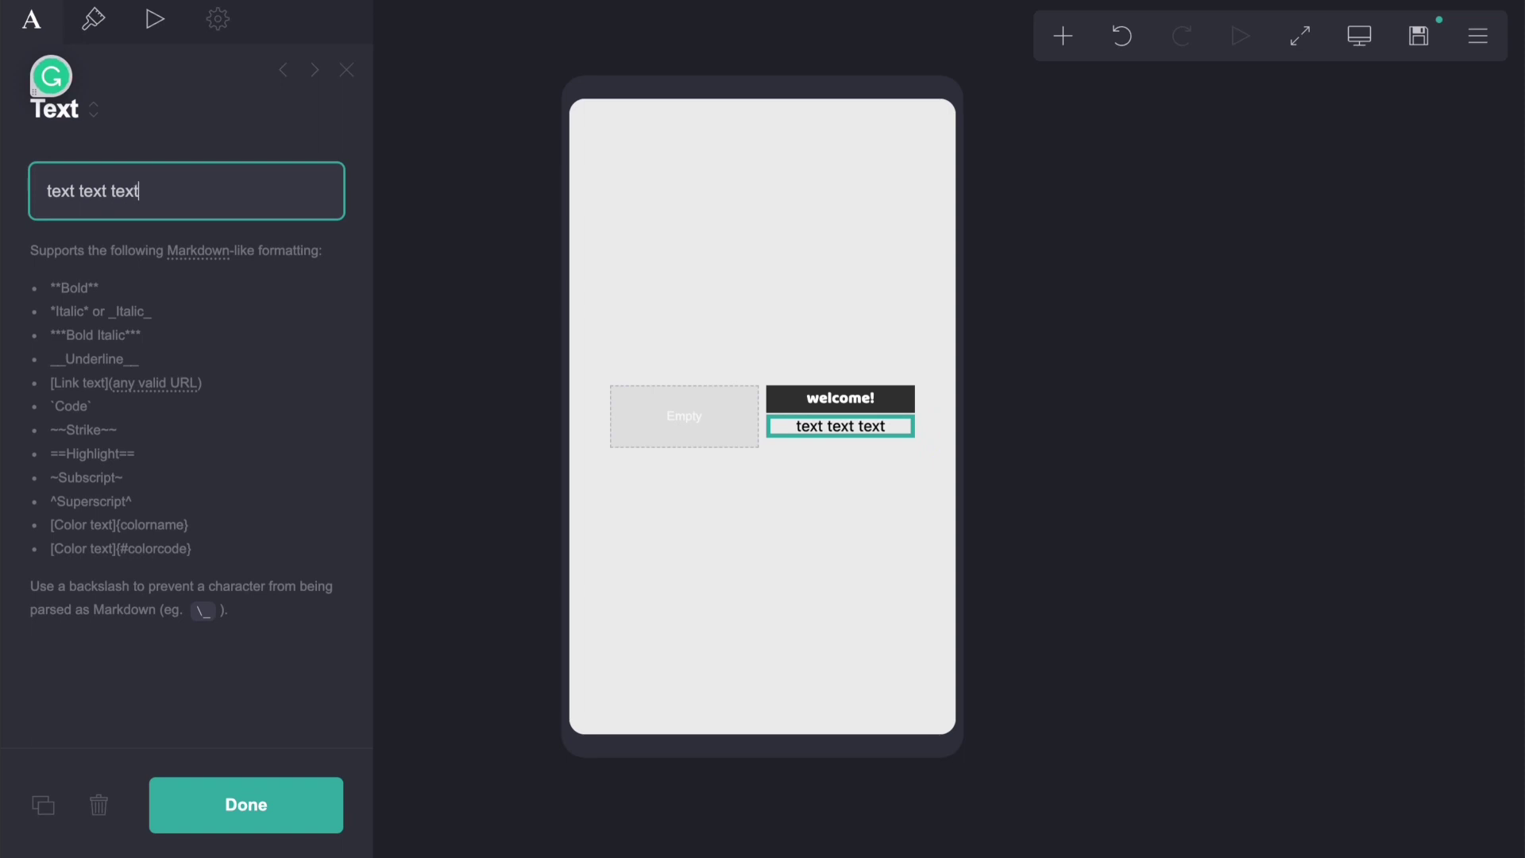
type(" text text")
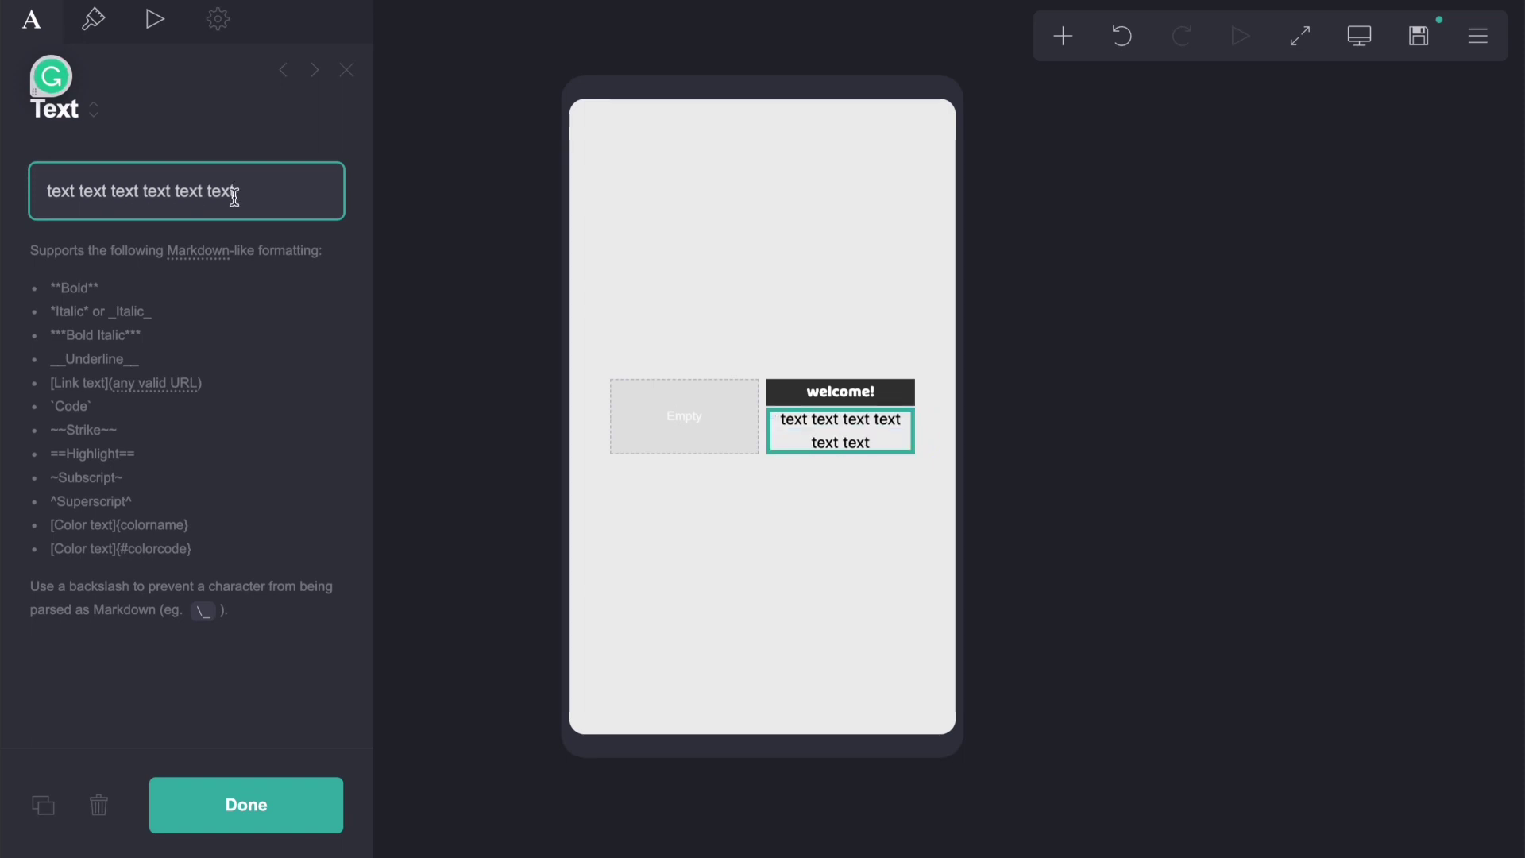
left_click_drag(235, 193, 4, 194)
left_click(294, 206)
left_click_drag(236, 196, 6, 205)
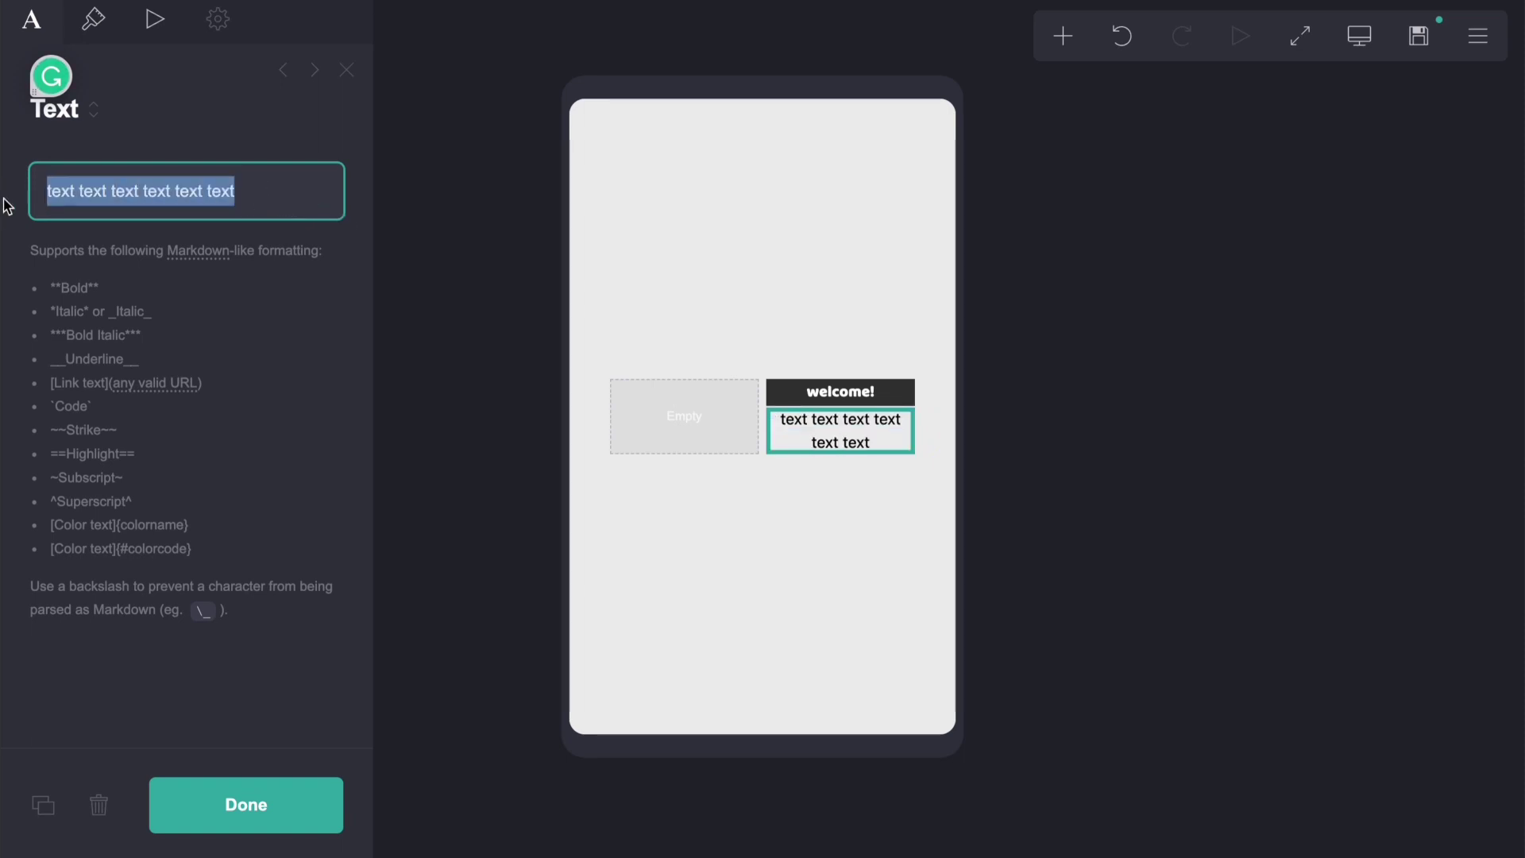
left_click(330, 198)
type("text text text text text text text text text text text text")
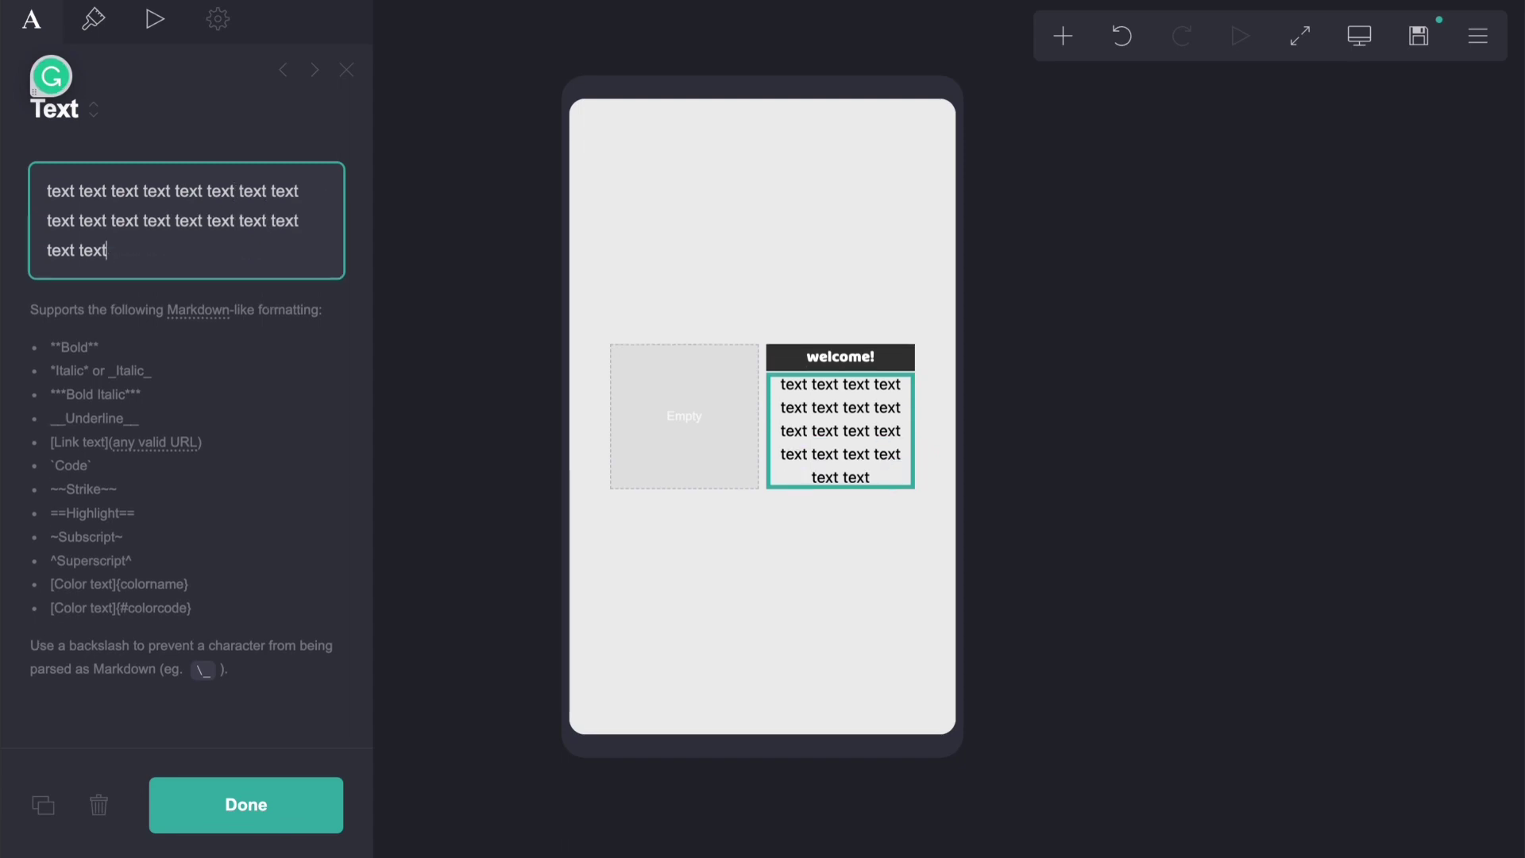
Step: Set the placeholder text's size to 0.625 and its font to Arial
left_click(105, 36)
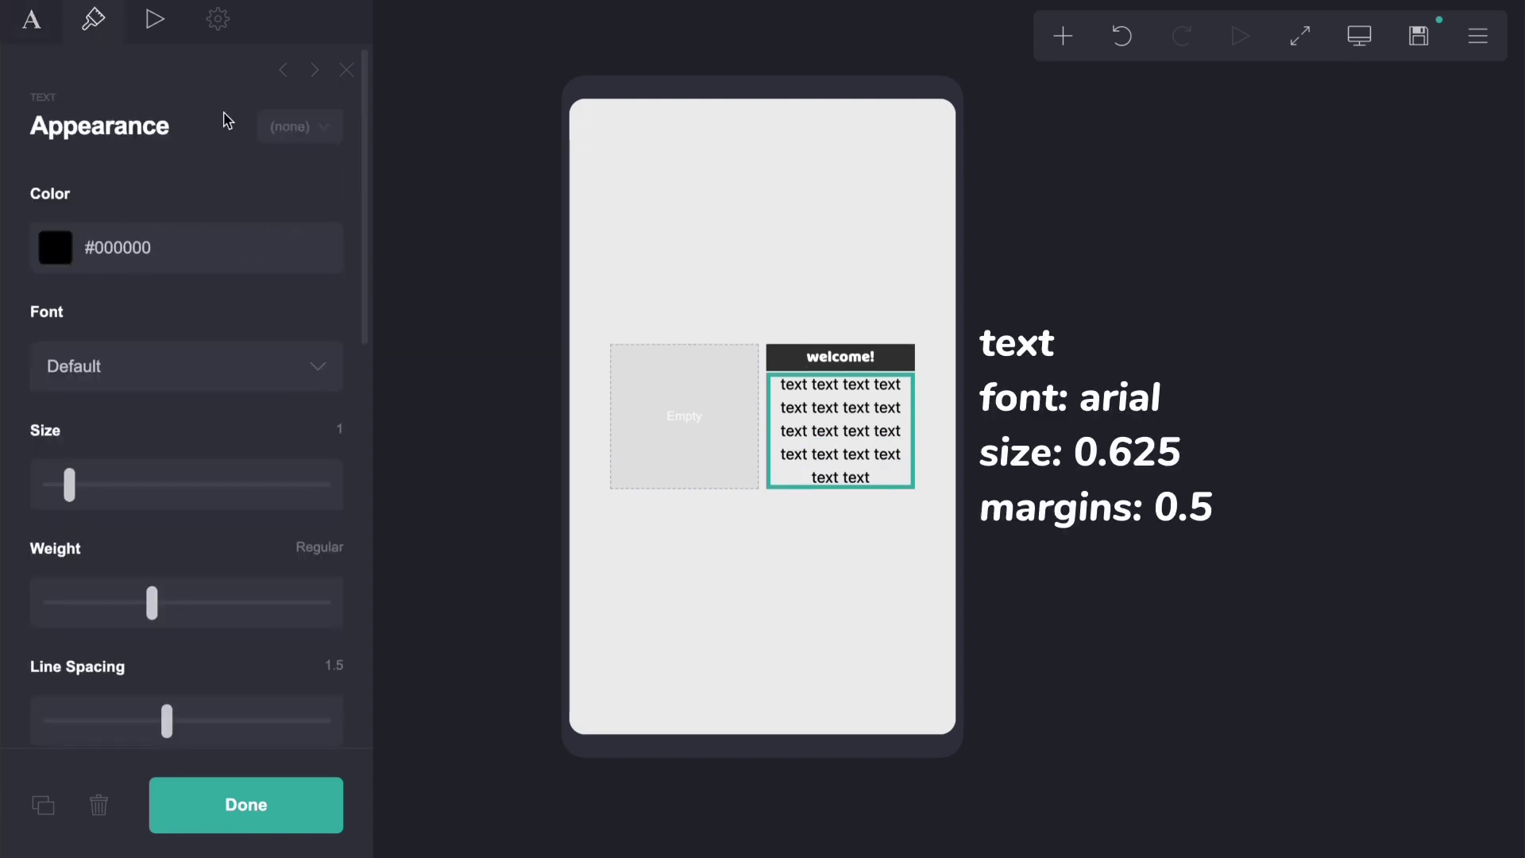
left_click(340, 432)
type("0.625")
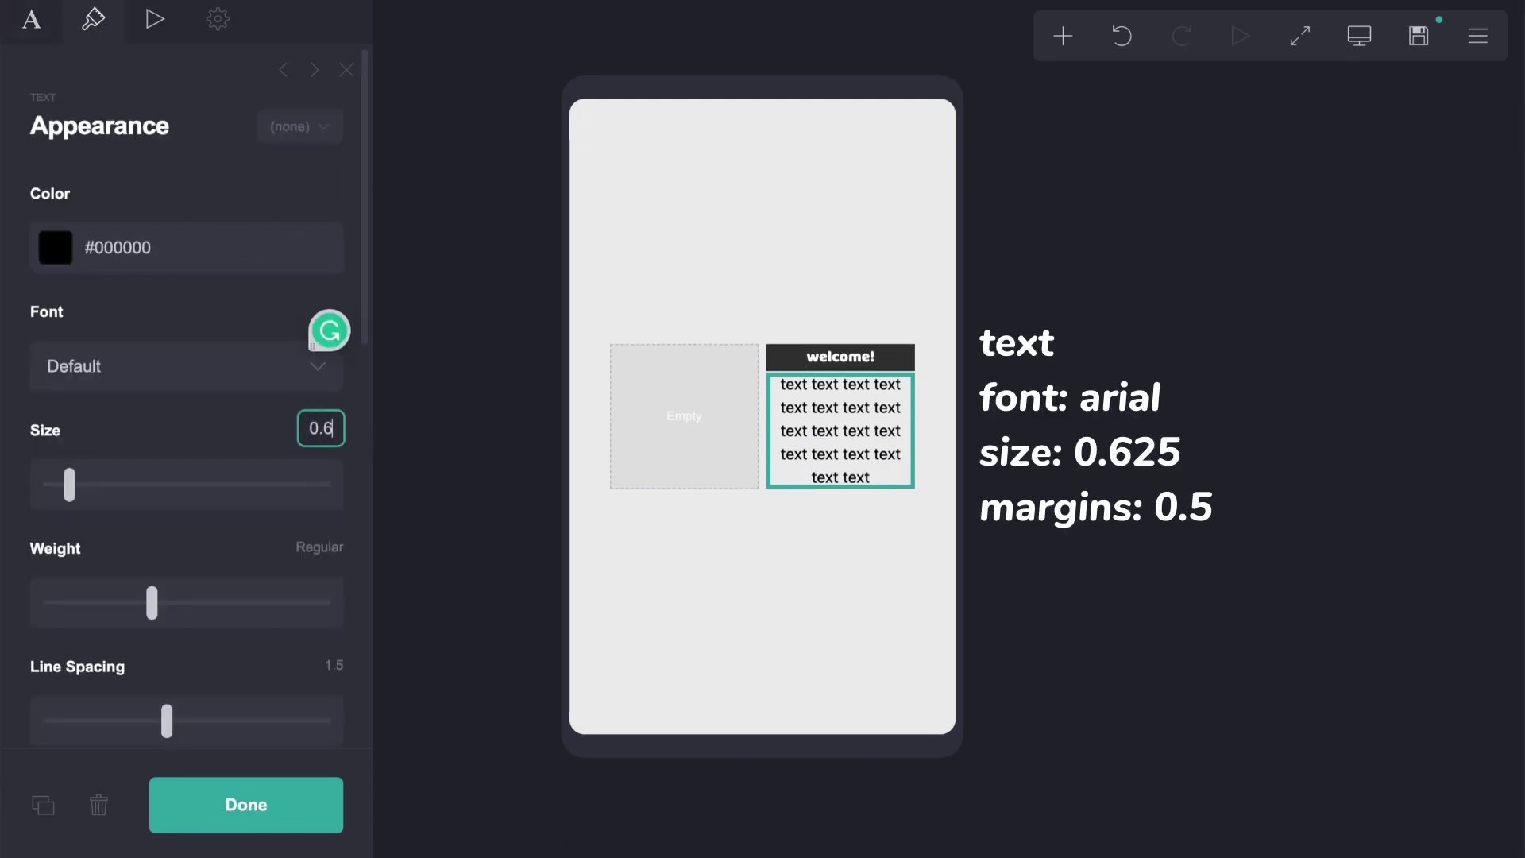
key("Return")
left_click(195, 368)
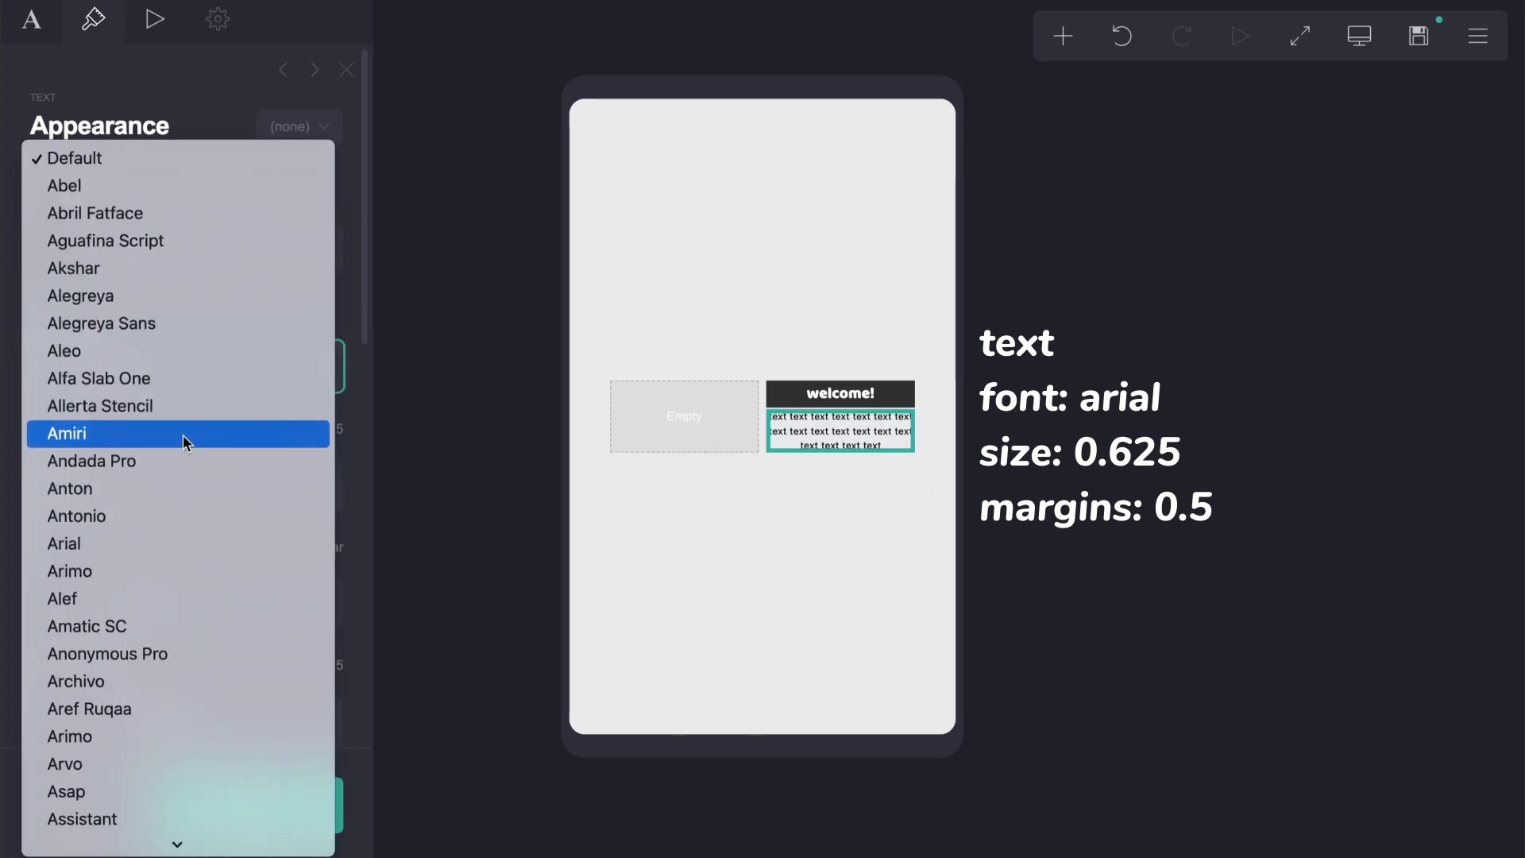
left_click(168, 543)
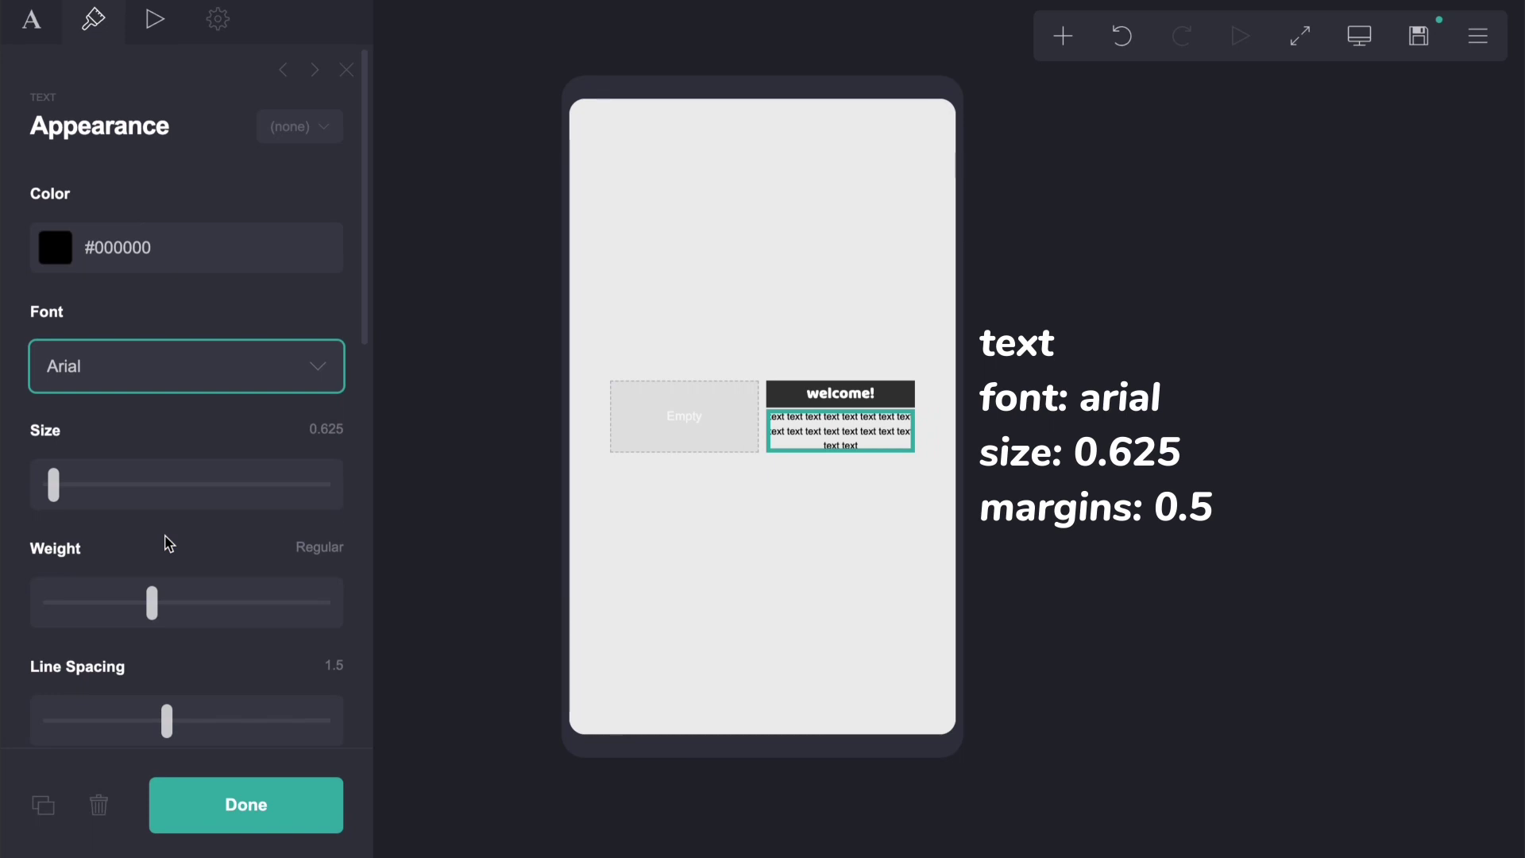
Step: Set the placeholder text's margins to 0.5
scroll(271, 578, "down", 2)
scroll(270, 584, "down", 4)
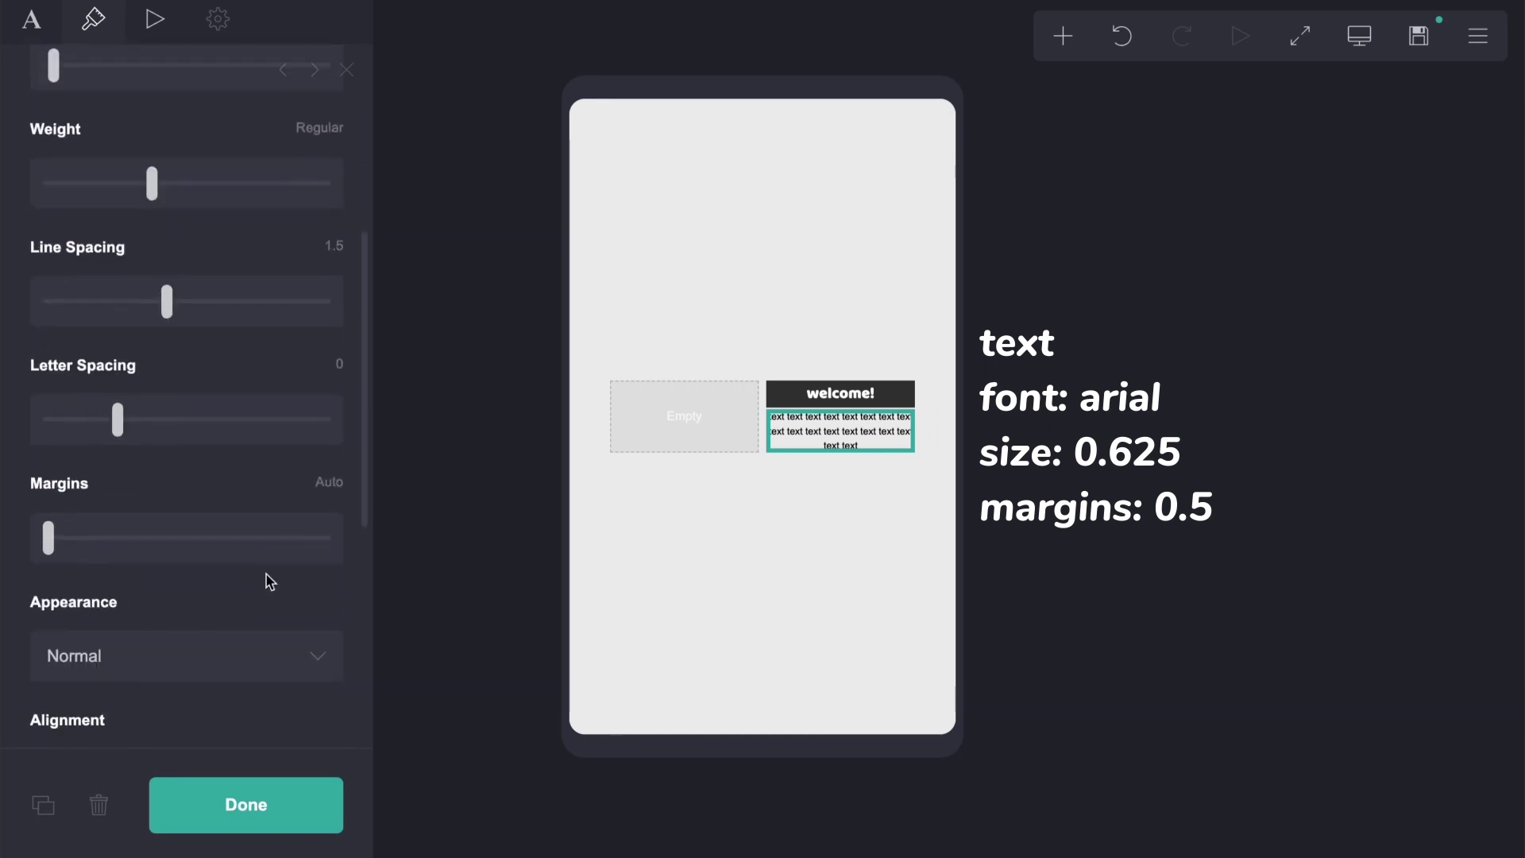
left_click(339, 501)
type("0.5")
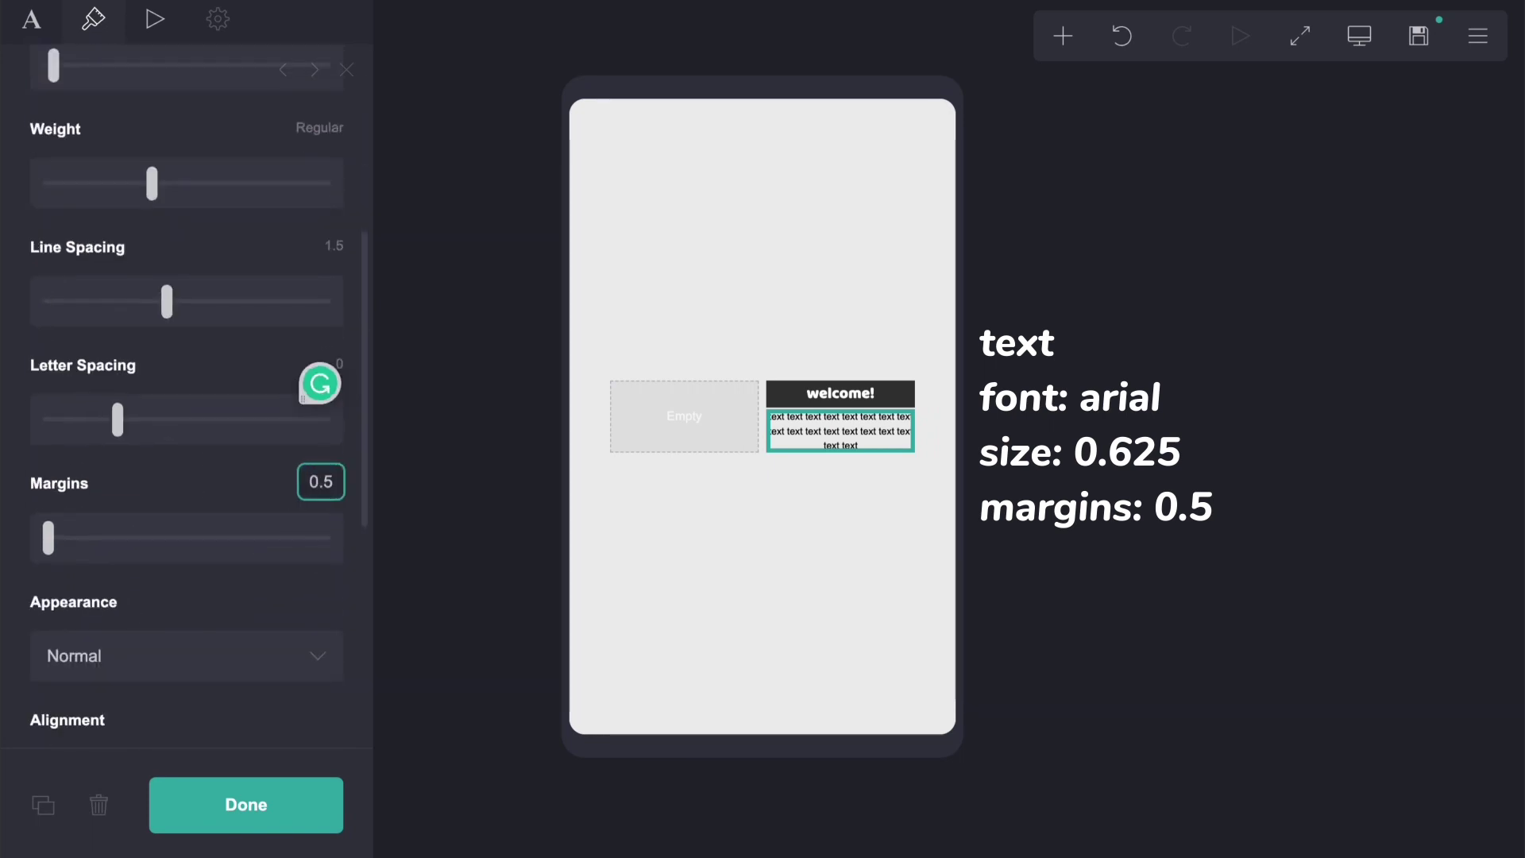
key("Return")
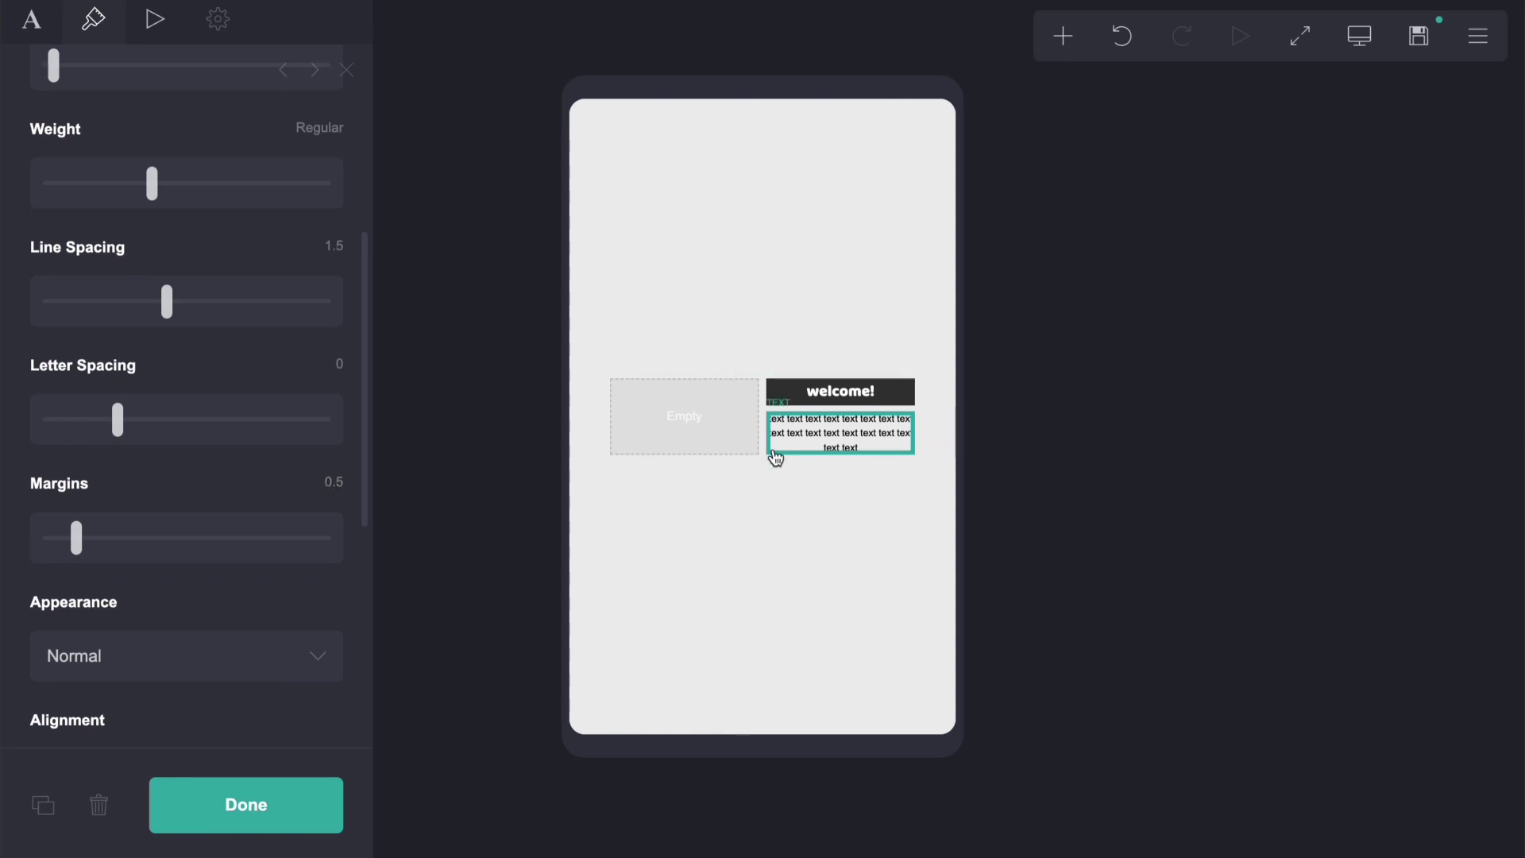
Step: Add a second text element below the paragraph containing the links [rules](#rules) [interests](#interests)
left_click(1063, 37)
left_click(835, 117)
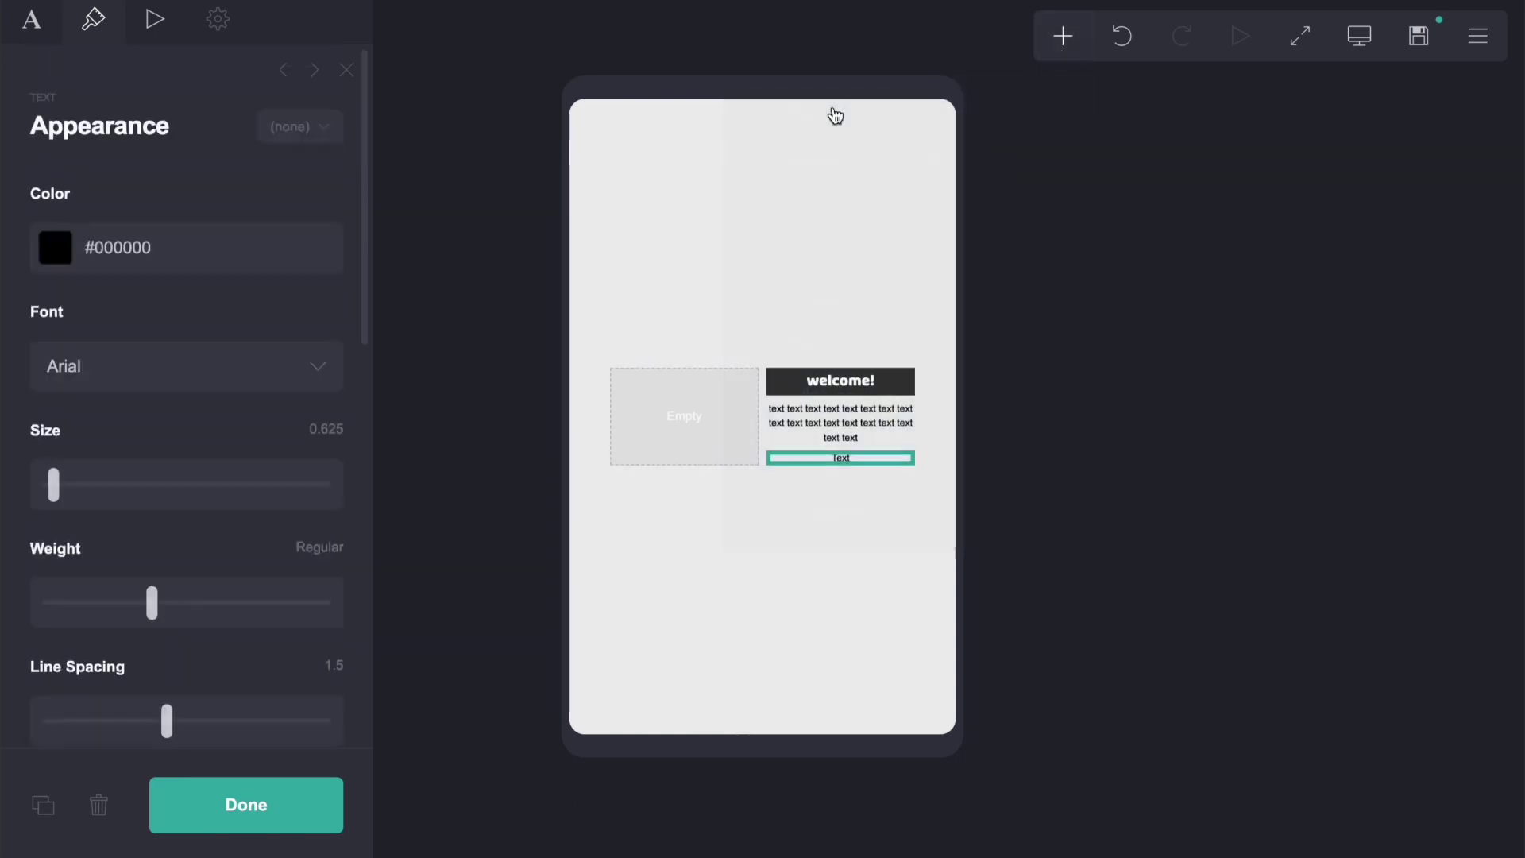
left_click(29, 37)
left_click_drag(147, 205, 7, 208)
type("rules")
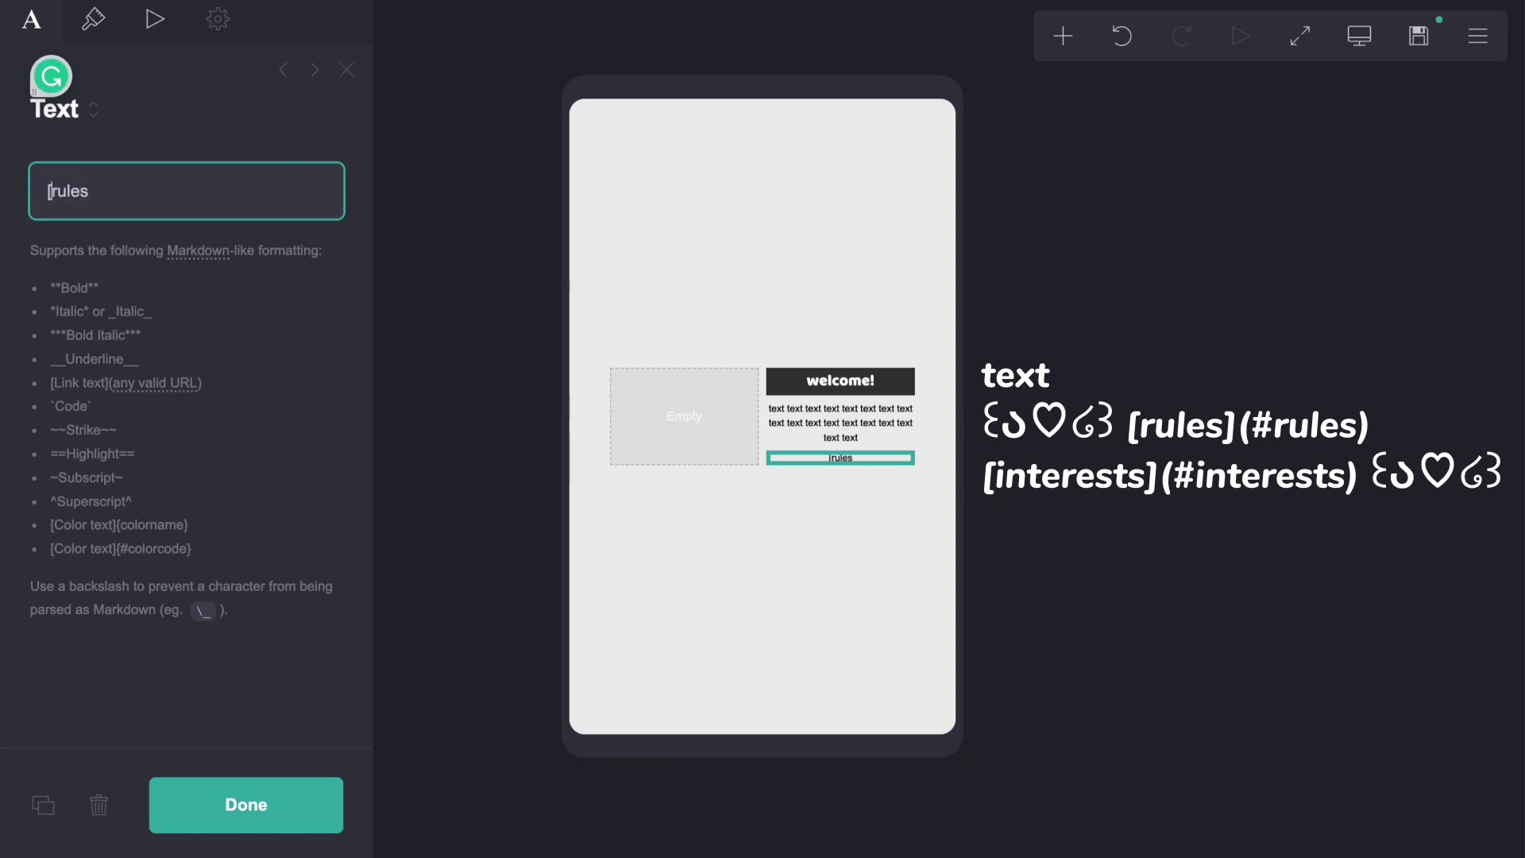
type("](")
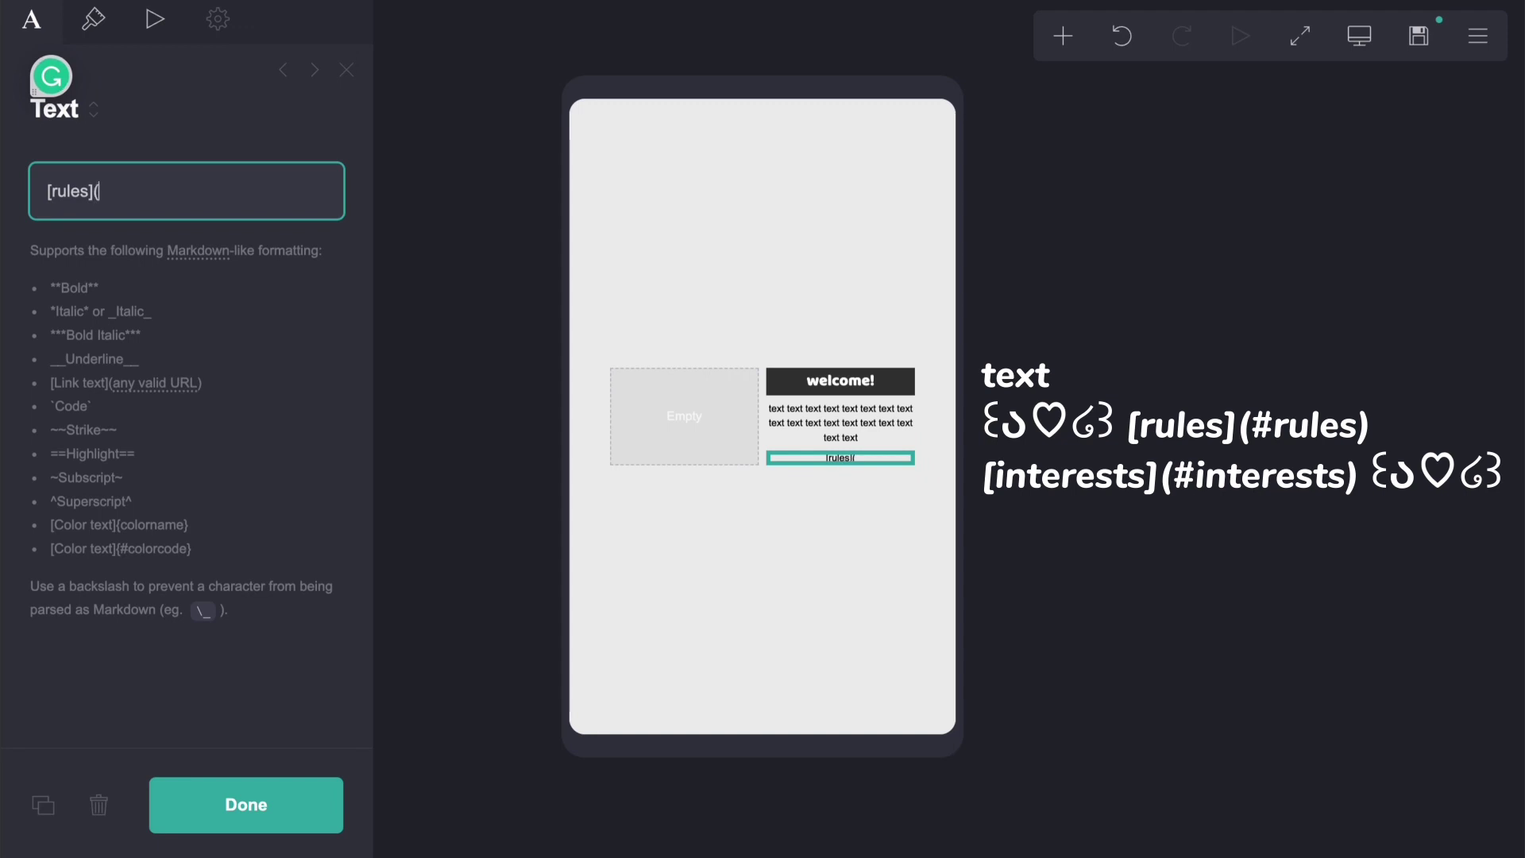
type("#rules) [interests](")
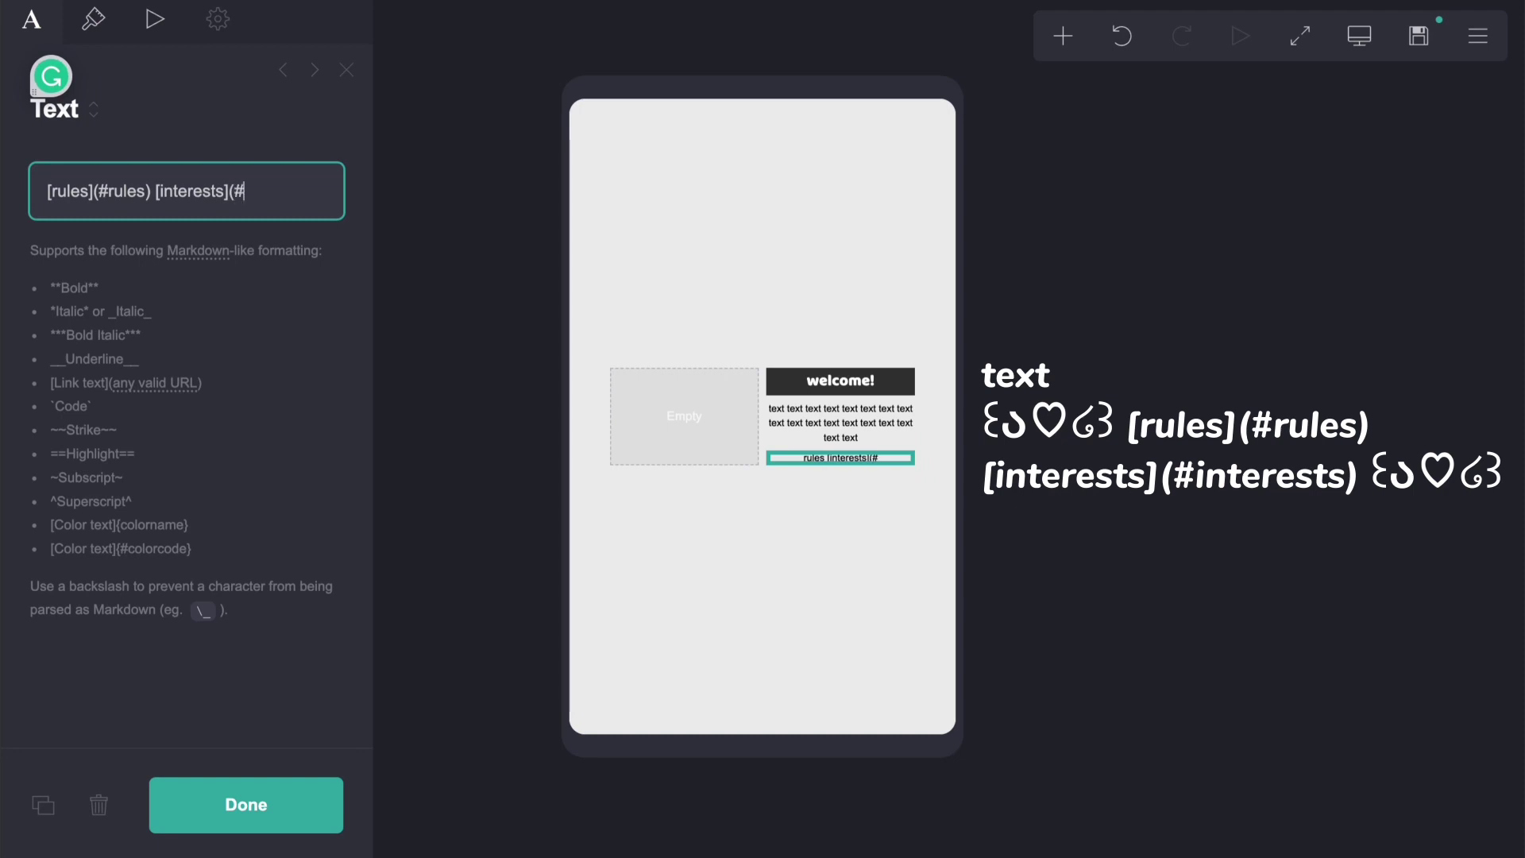
type("#interests)")
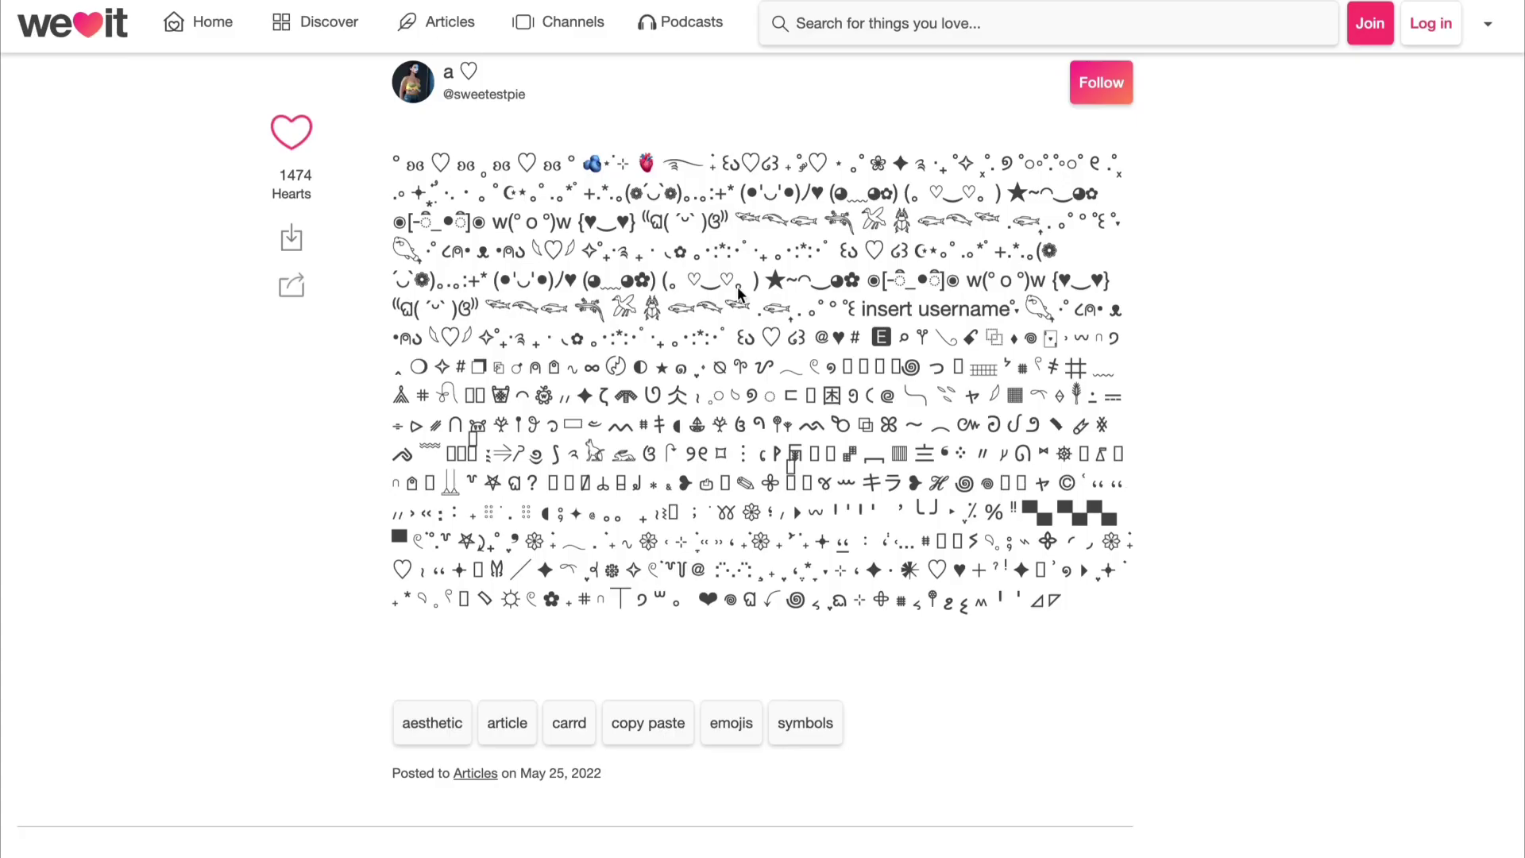
Step: Copy the ꒰ა♡໒꒱ symbol from the We Heart It article and insert it before and after the two links
left_click_drag(781, 162, 725, 163)
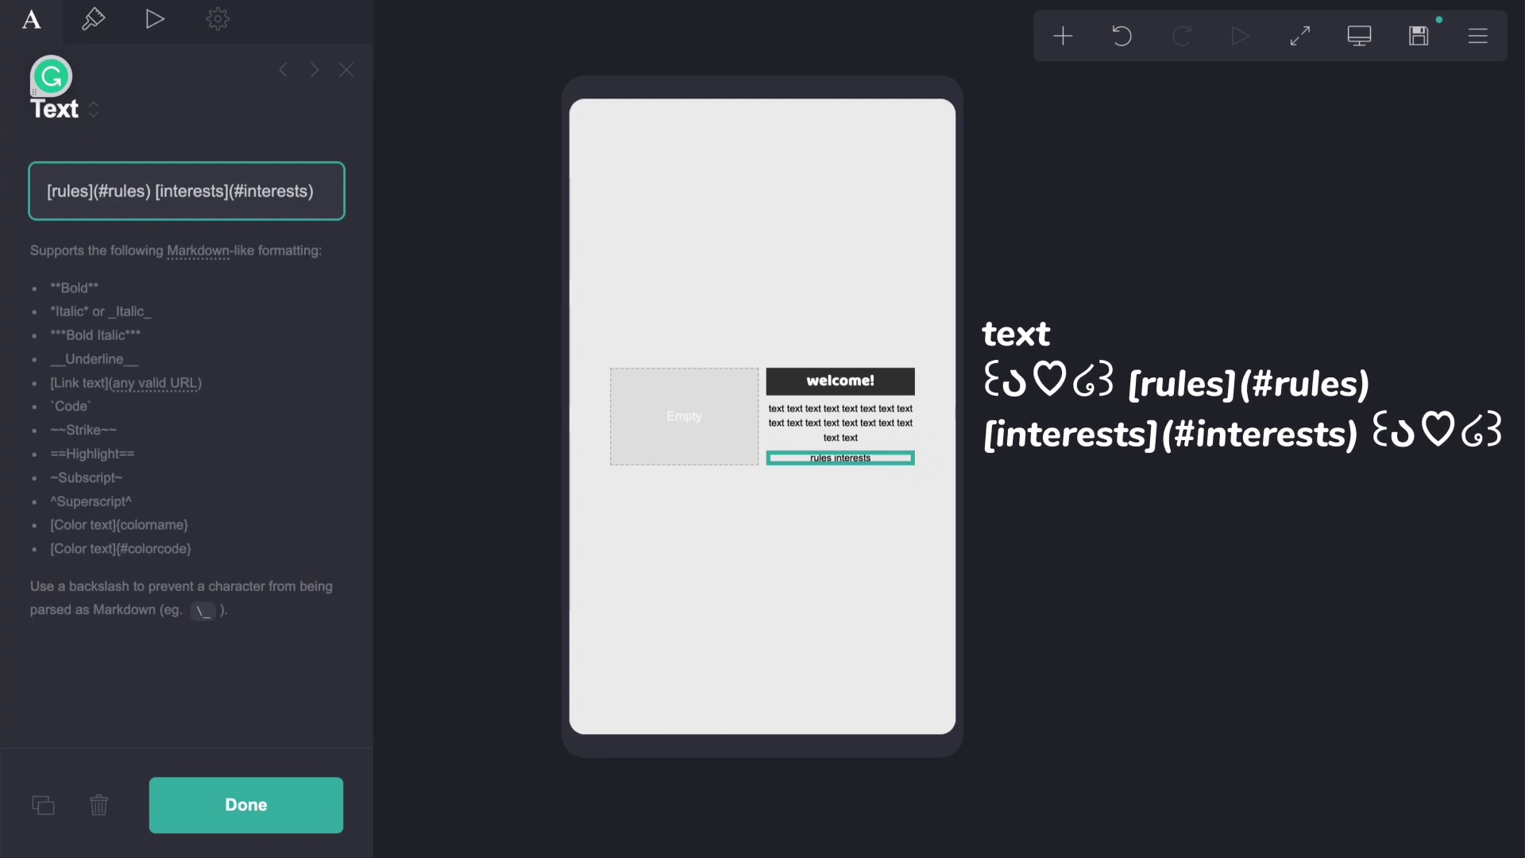
type("꒰ა♡໒꒱")
left_click(177, 221)
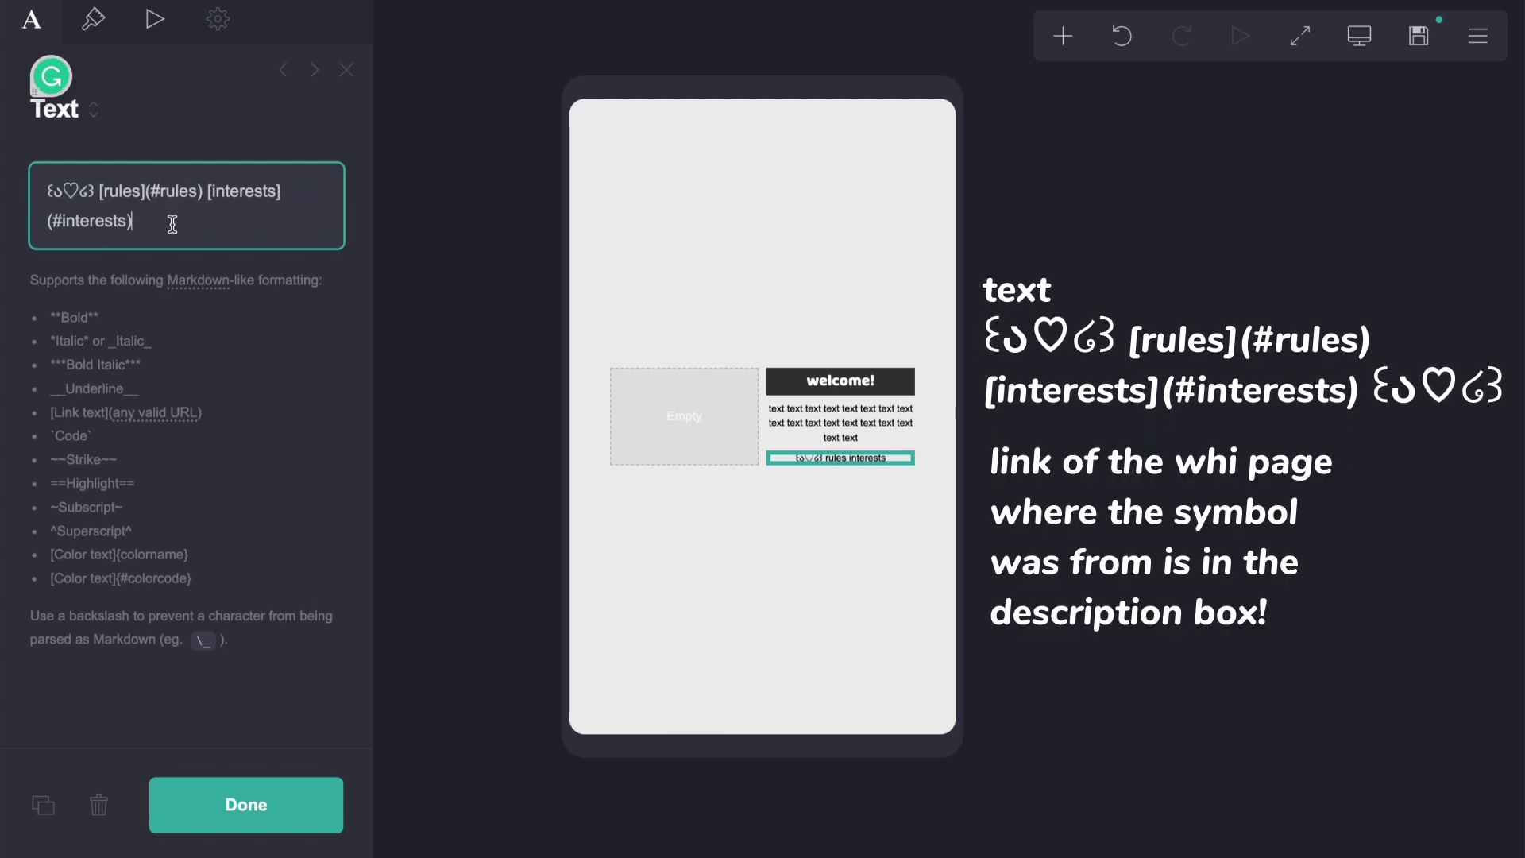
type("꒰ა♡໒꒱")
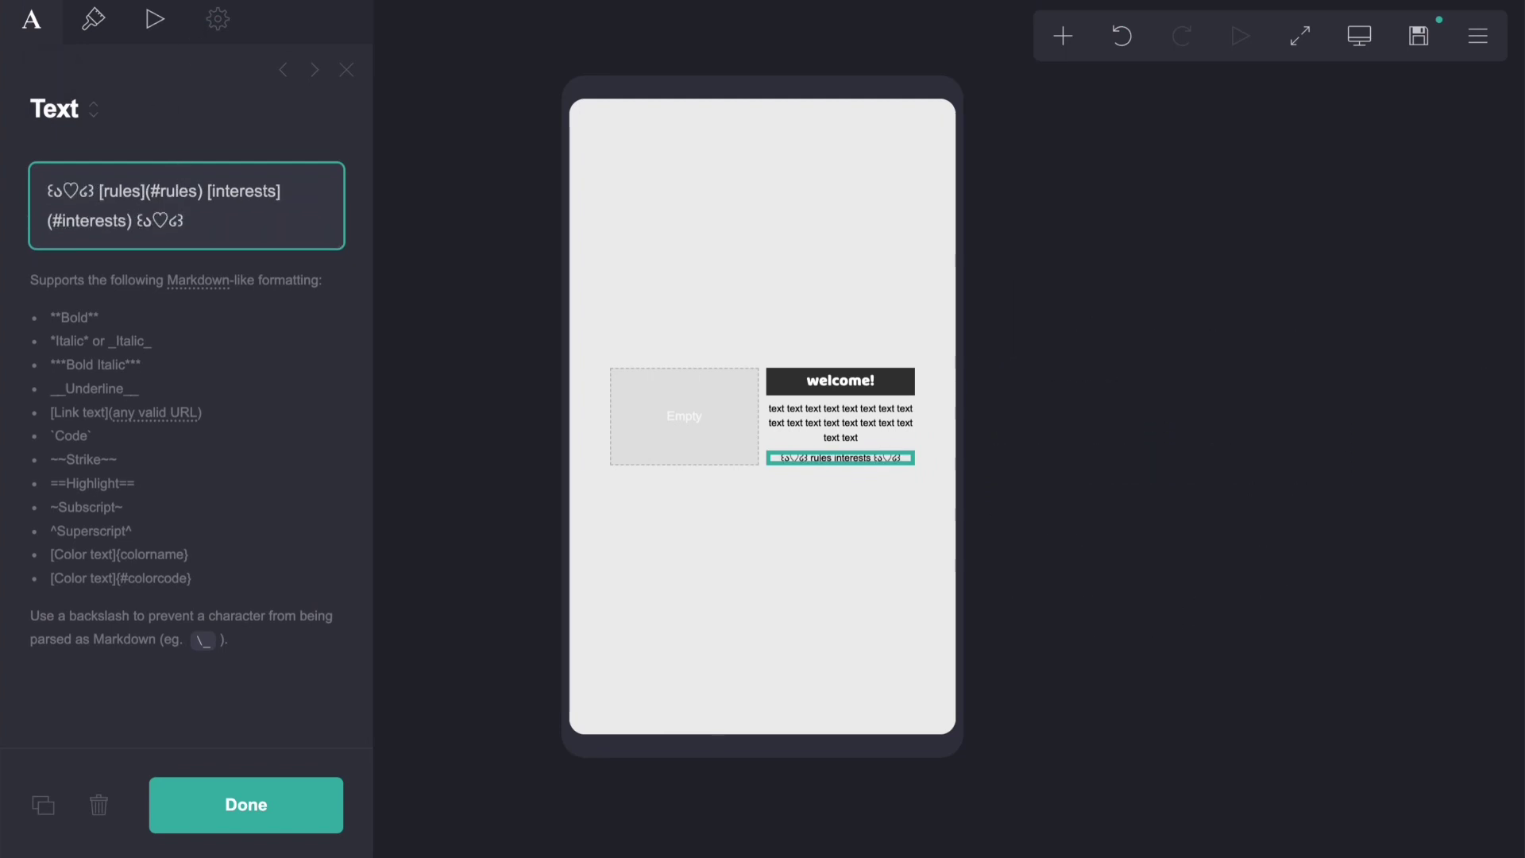
Step: Set the margins of the rules and interests link text to 0.625
left_click(82, 40)
scroll(183, 402, "down", 3)
left_click(328, 358)
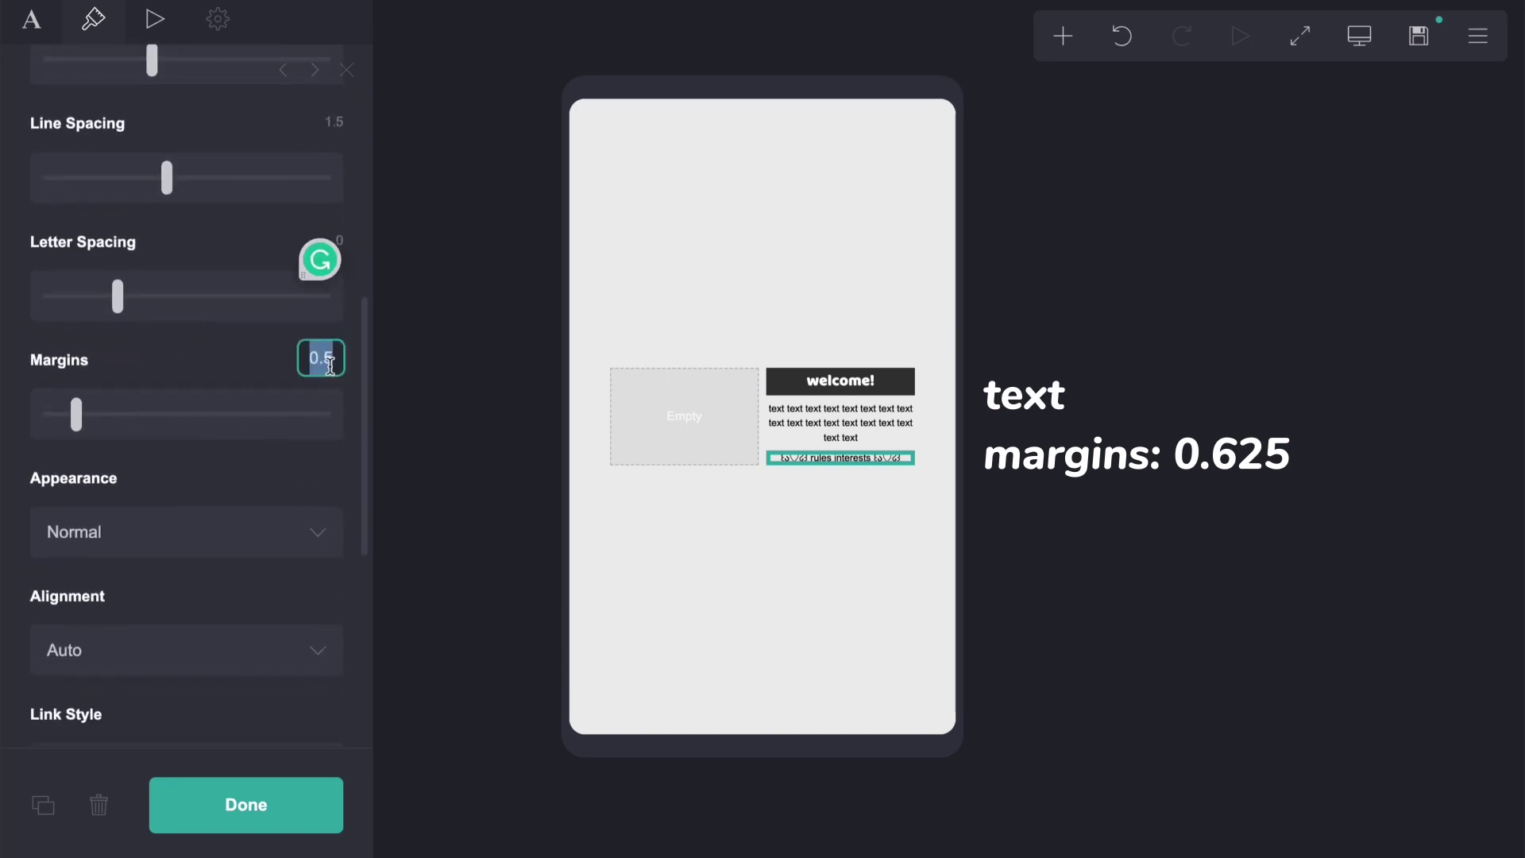
type(".625")
key("Return")
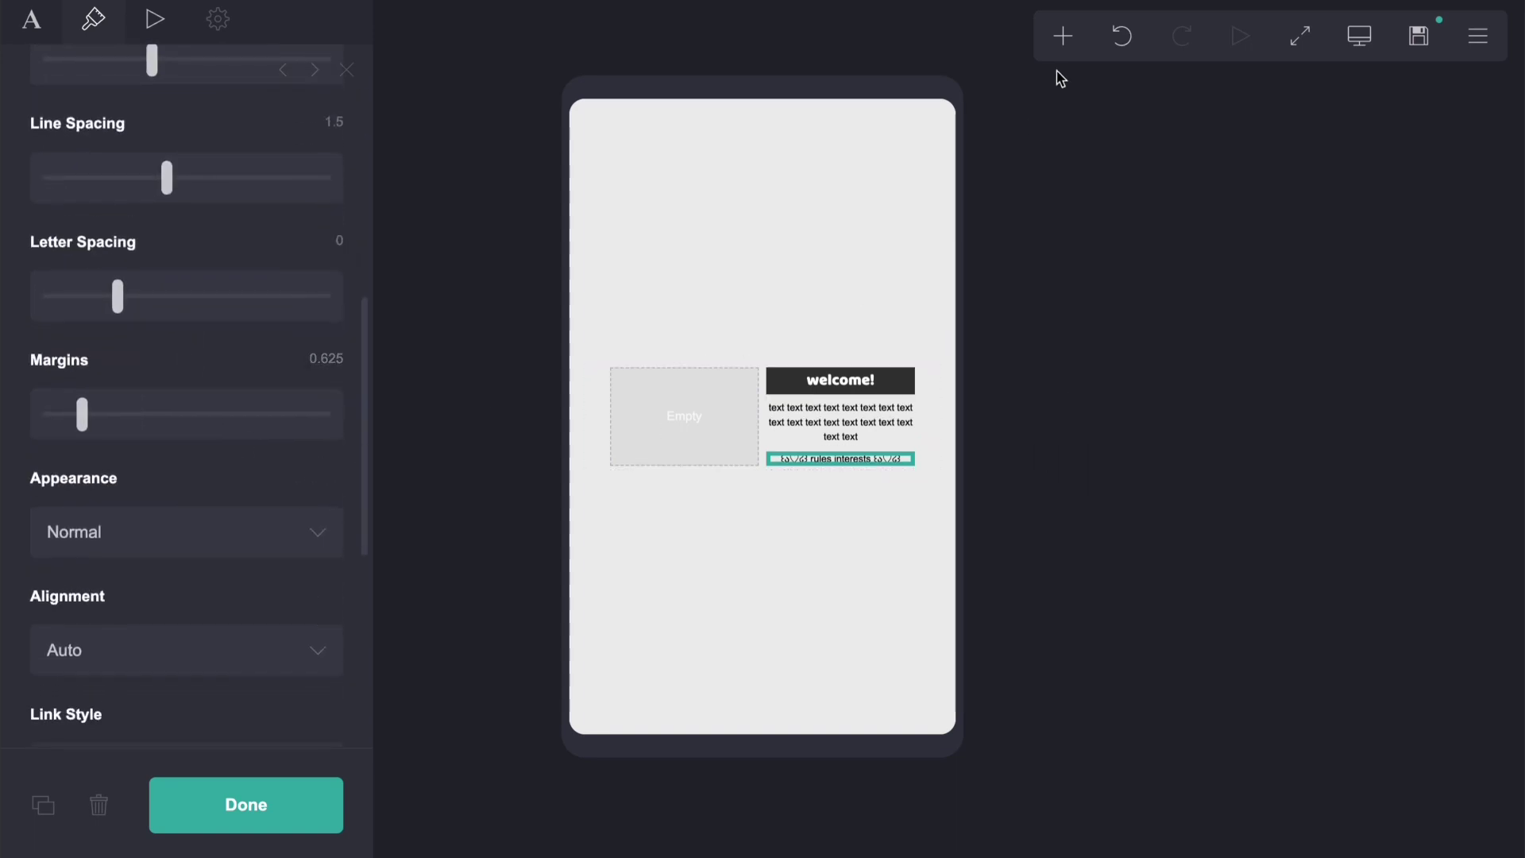
Step: Add an image element and move it into the container's empty left column
left_click(1062, 37)
left_click(837, 176)
left_click_drag(845, 465, 579, 402)
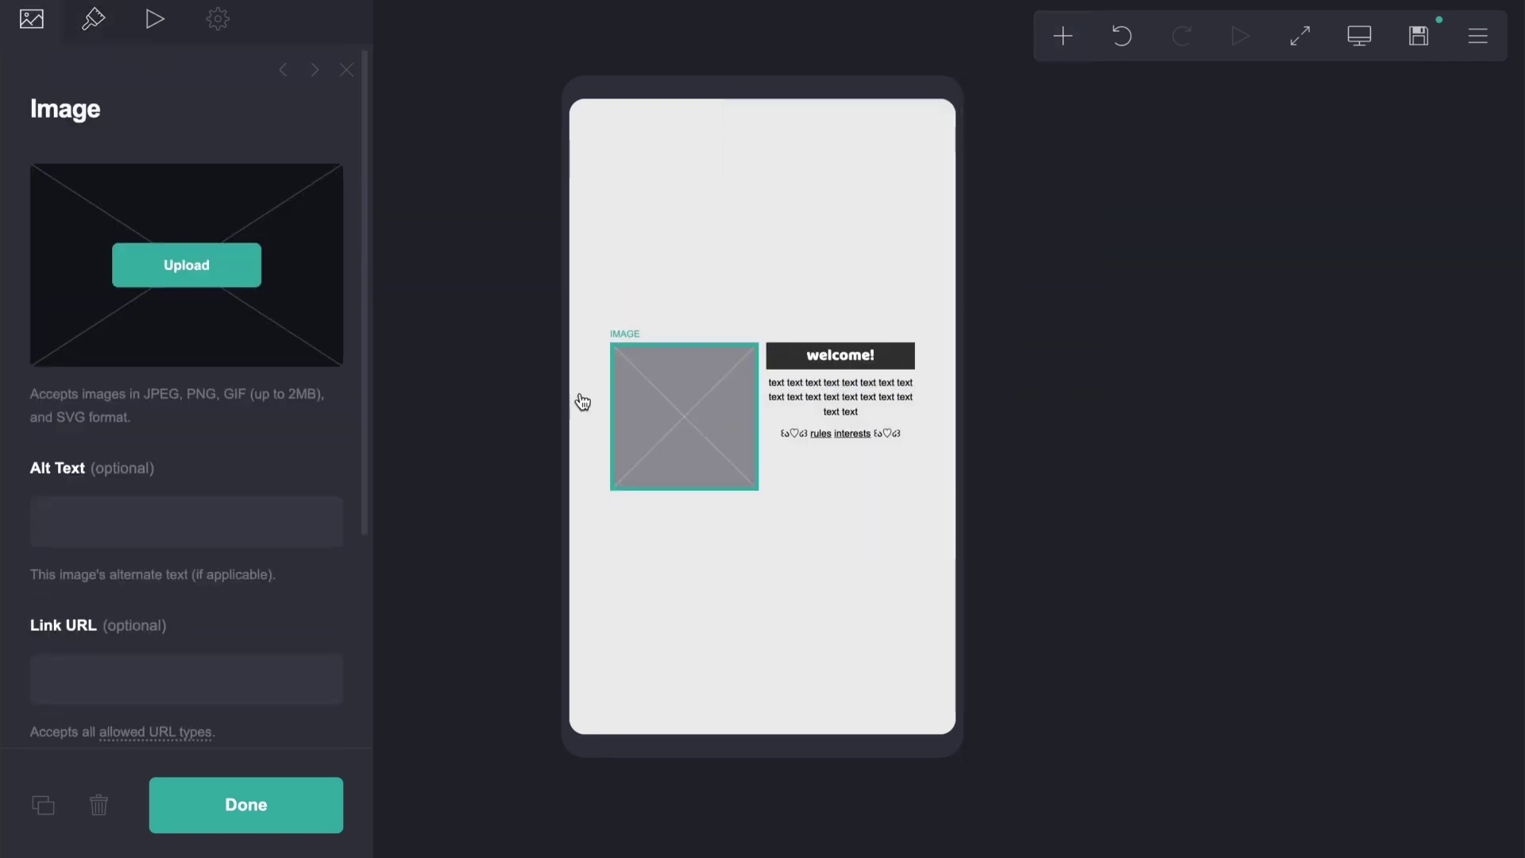
Step: Upload the prepared wavy-edged portrait to the image element, expanding the crop to cover the whole picture
left_click(194, 272)
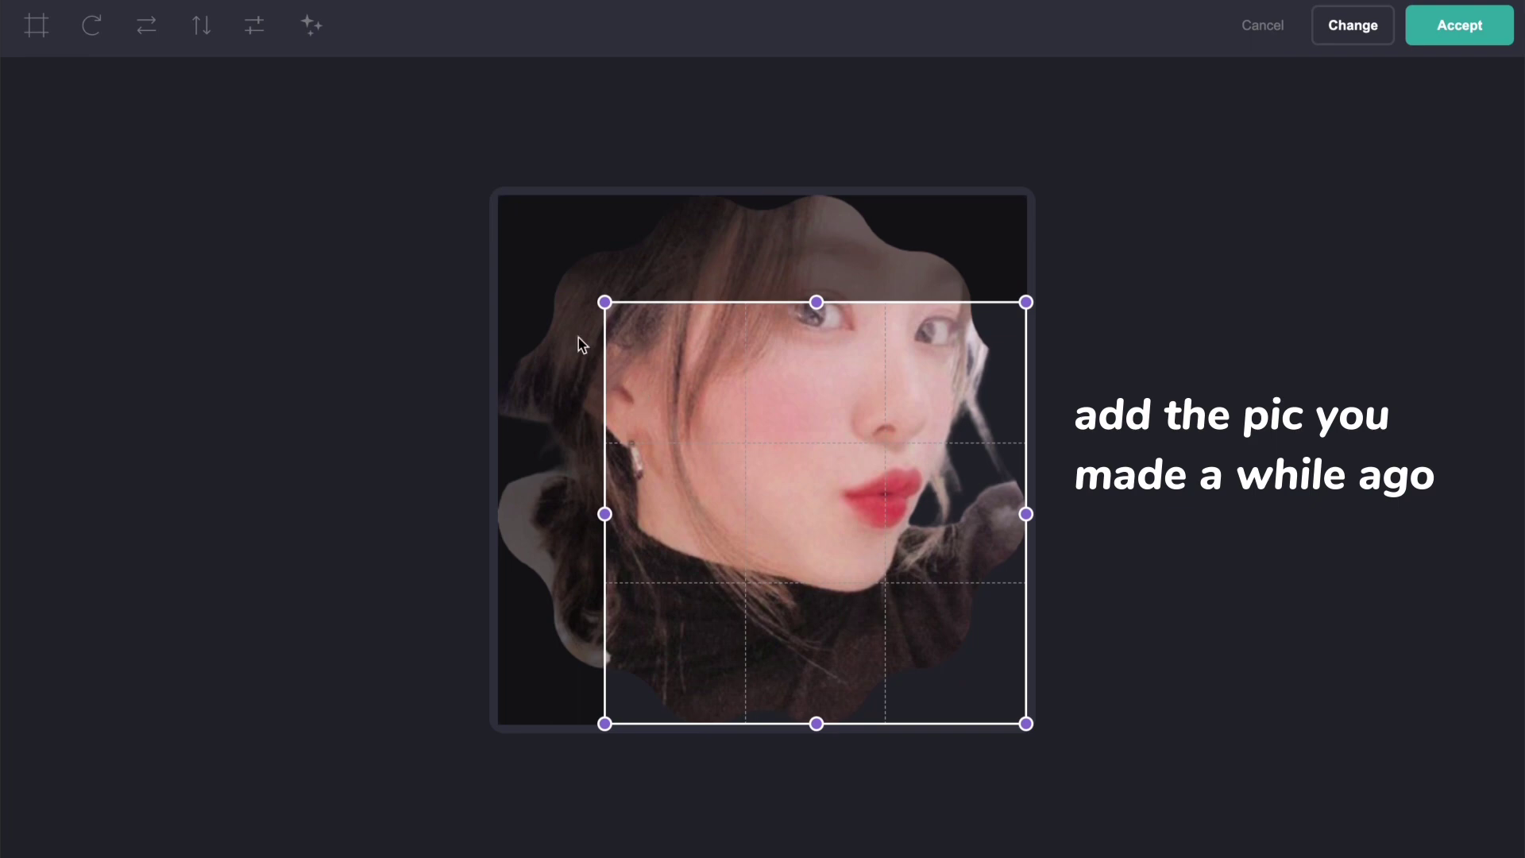
left_click_drag(605, 302, 501, 194)
left_click(1447, 29)
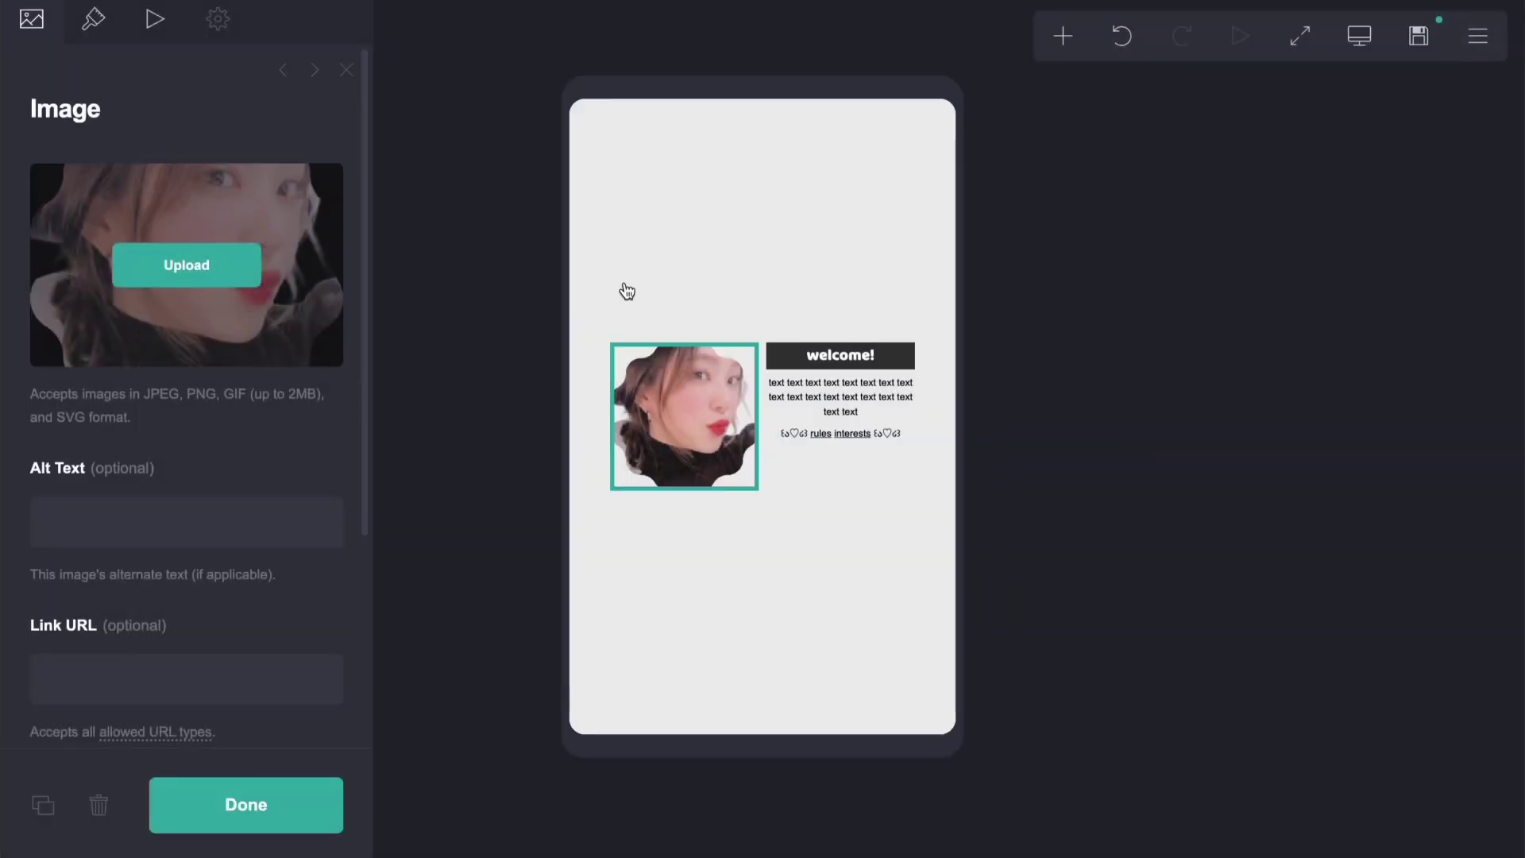
Step: Set the portrait image's width to 7.75
left_click(108, 25)
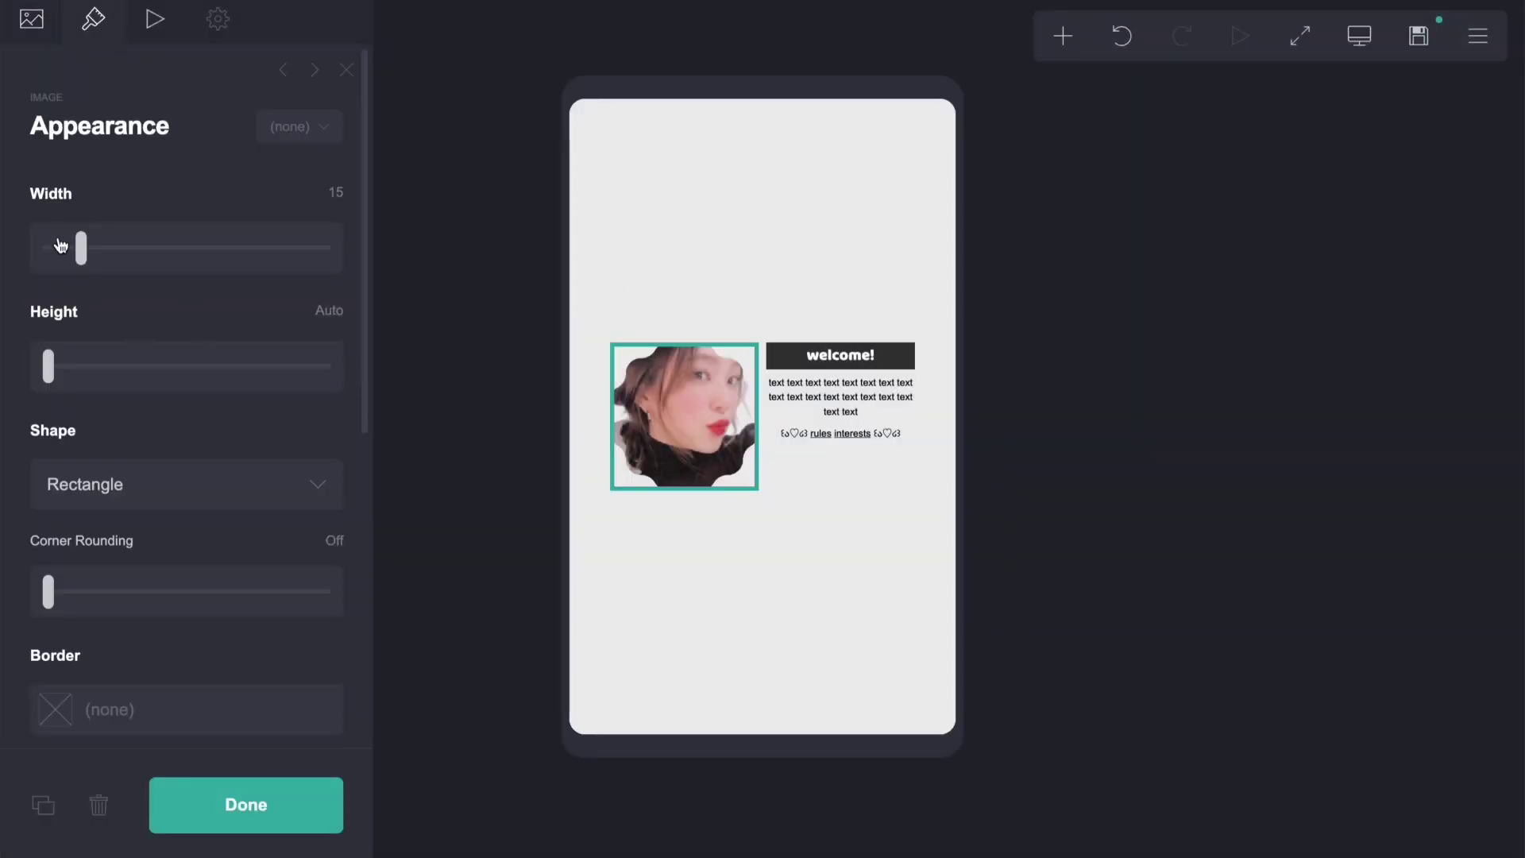
left_click_drag(60, 245, 65, 245)
left_click(307, 192)
type("7.625")
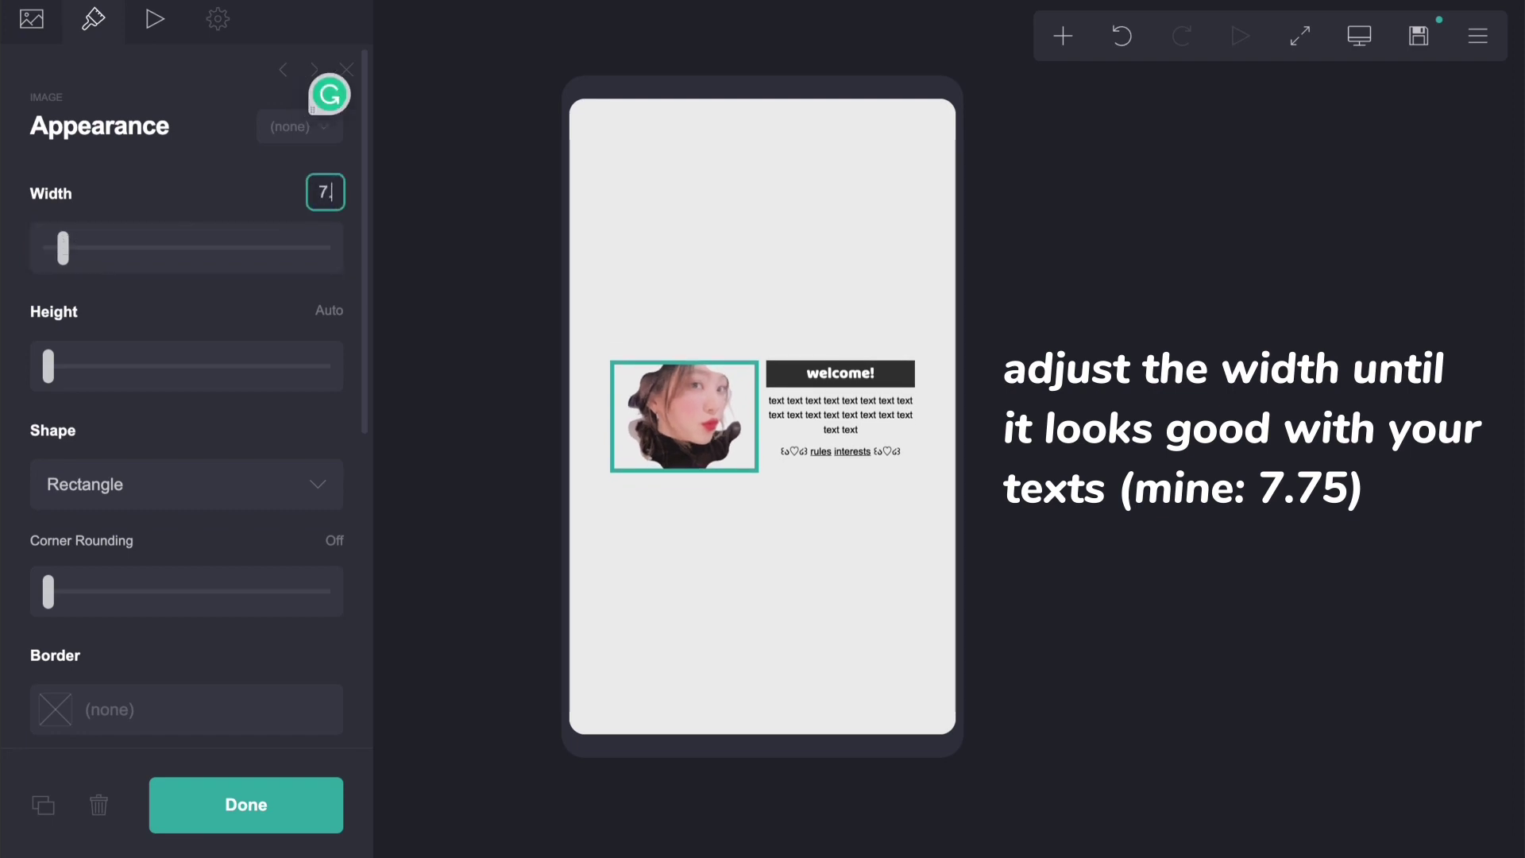
key("Return")
left_click(327, 192)
type("7.75")
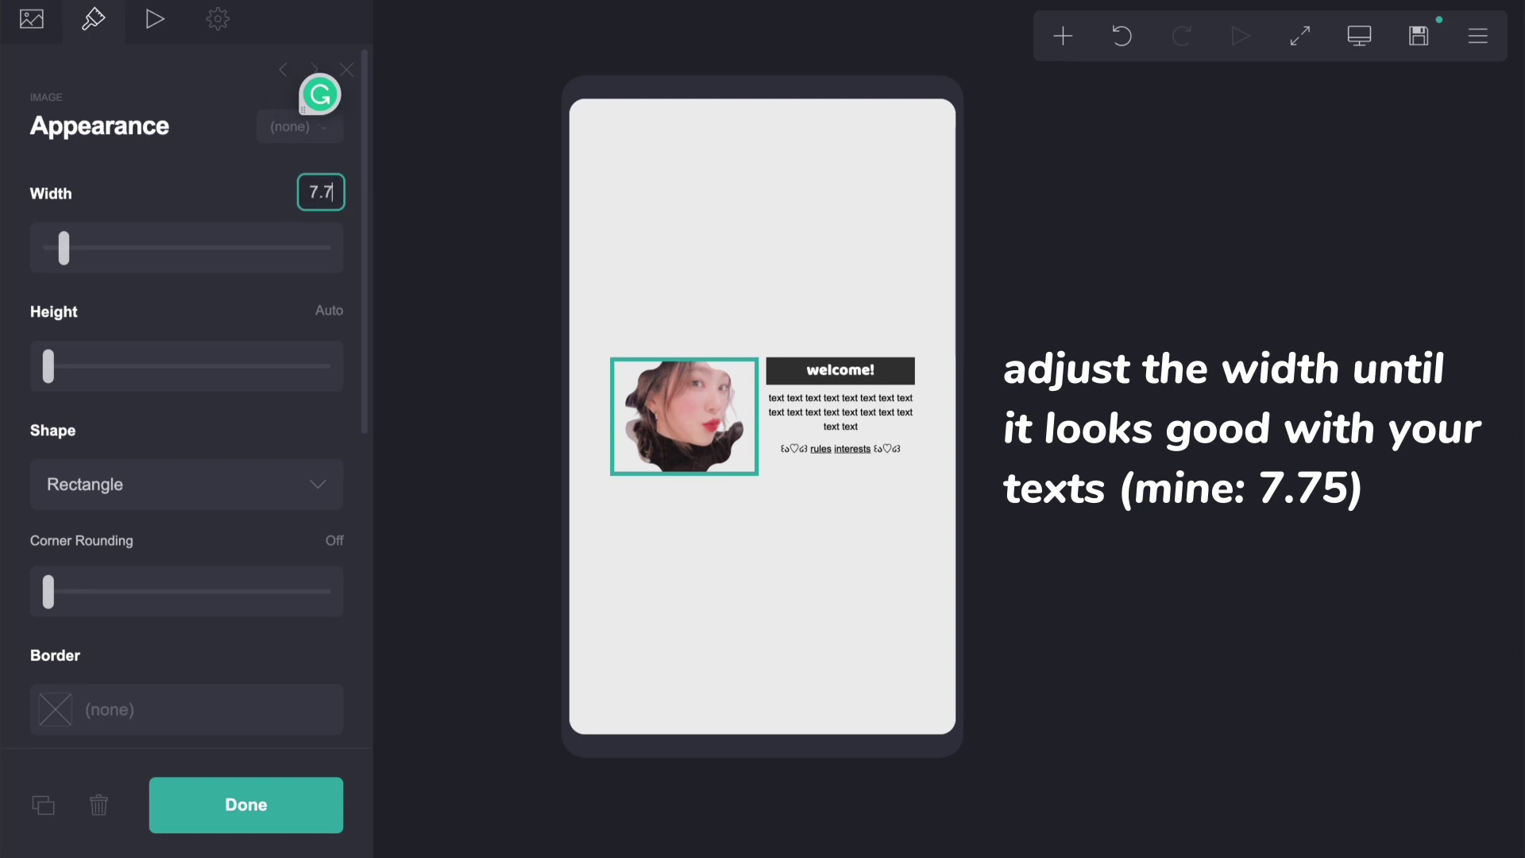
key("Return")
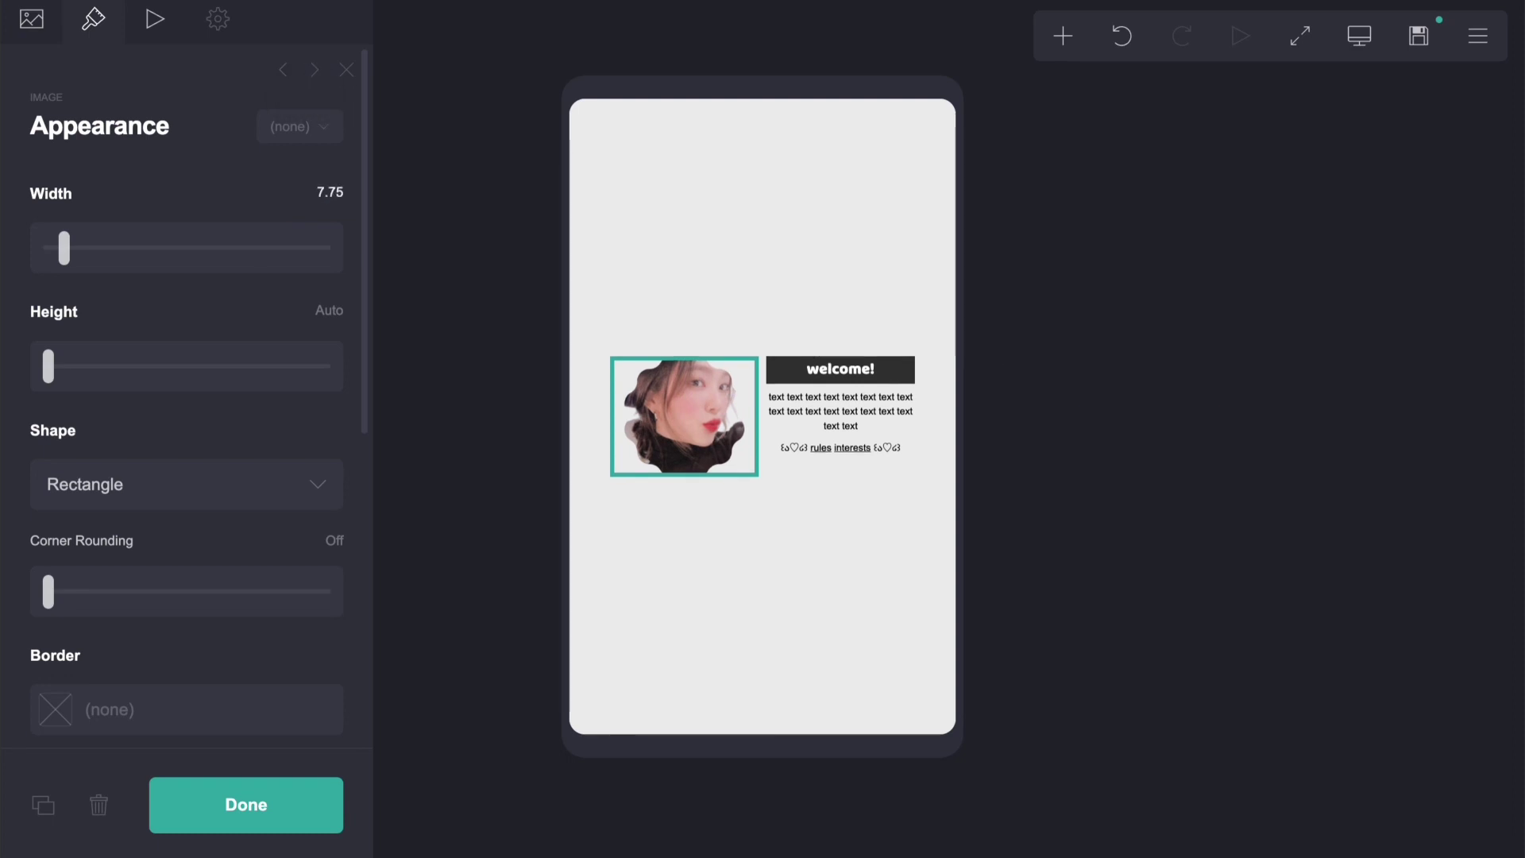
Step: Add a control element below the container and set its type to Header Marker
left_click(1064, 38)
left_click(977, 511)
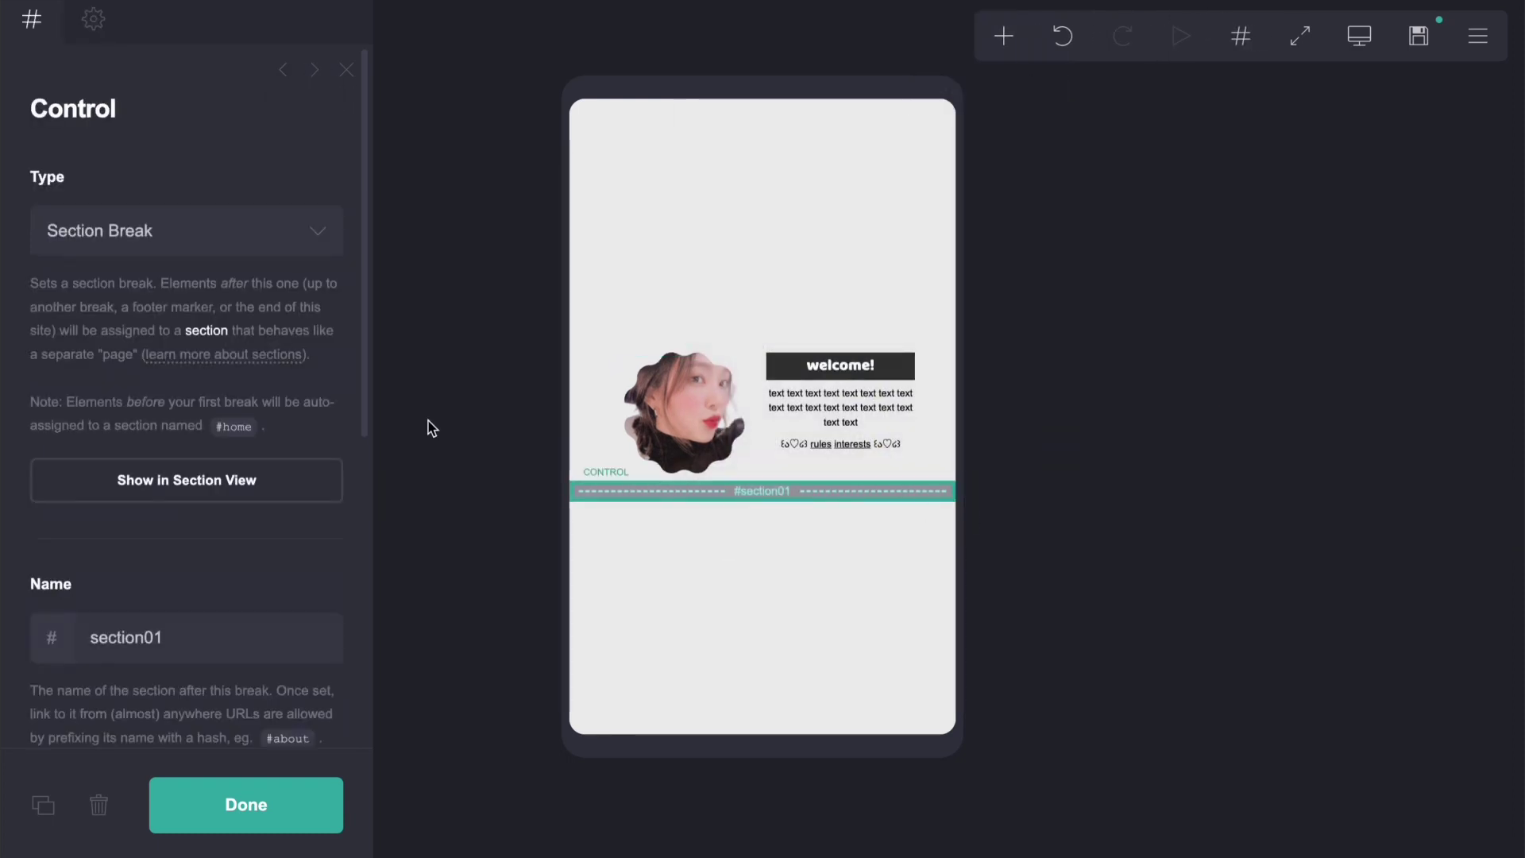
left_click(160, 231)
left_click(155, 232)
Step: Add two section breaks below the header marker and name the second one rules
left_click(1062, 38)
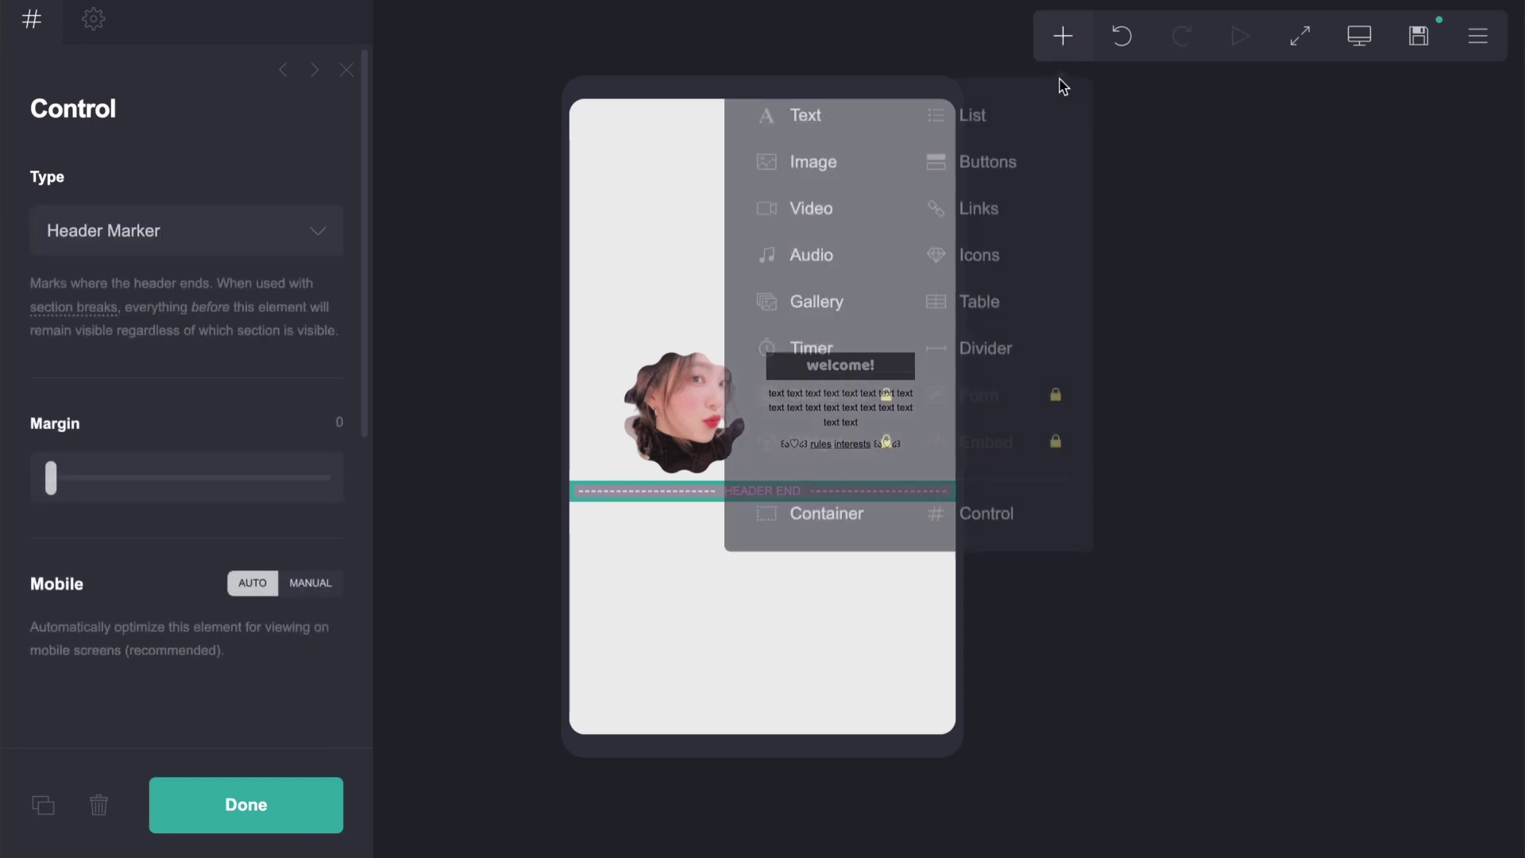
left_click(1003, 511)
left_click(1003, 36)
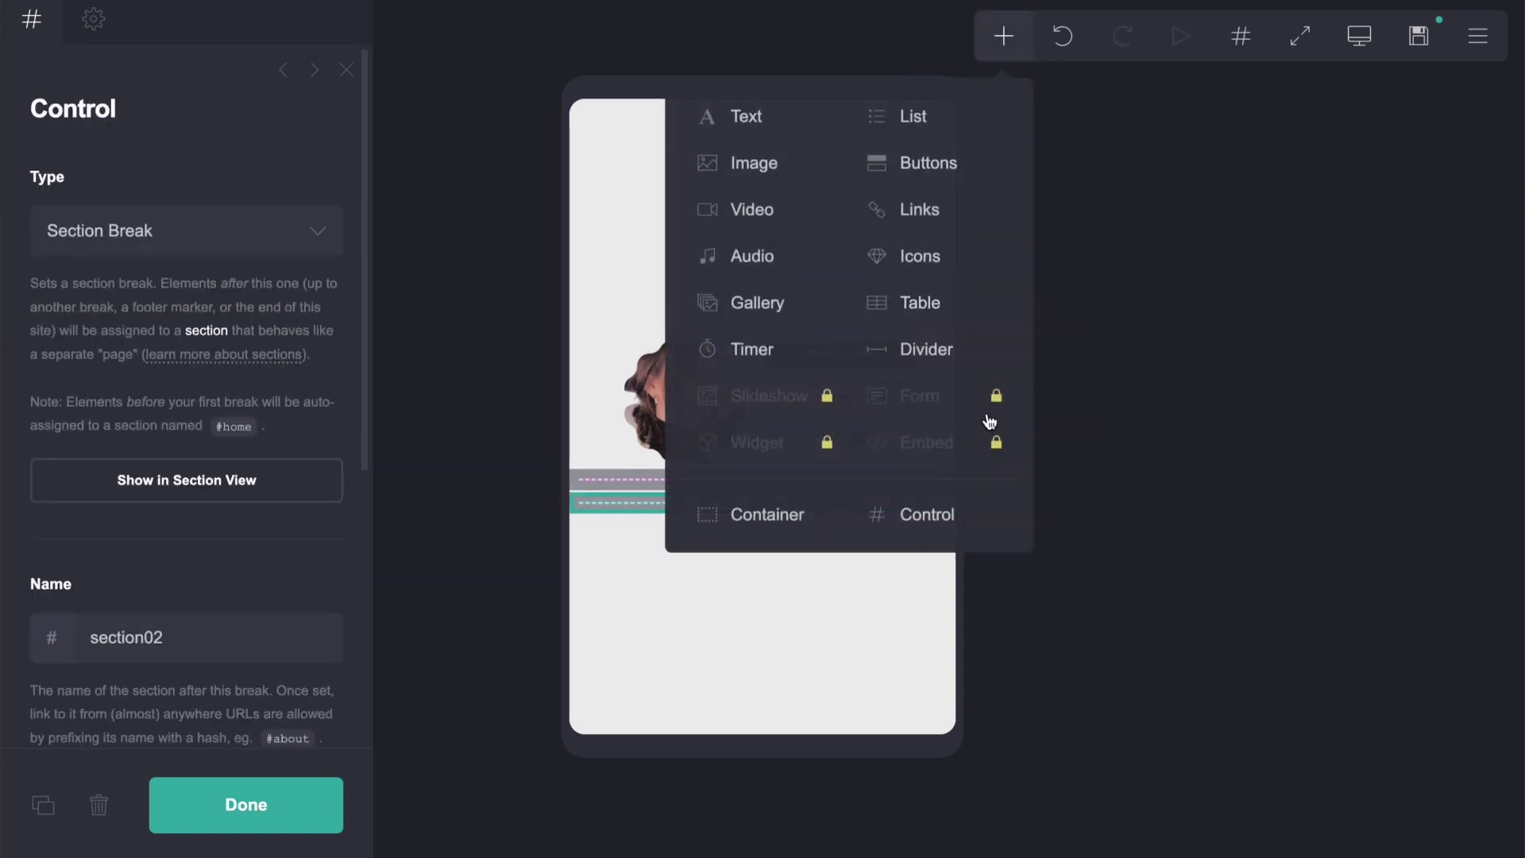
left_click(956, 517)
double_click(130, 646)
type("rules")
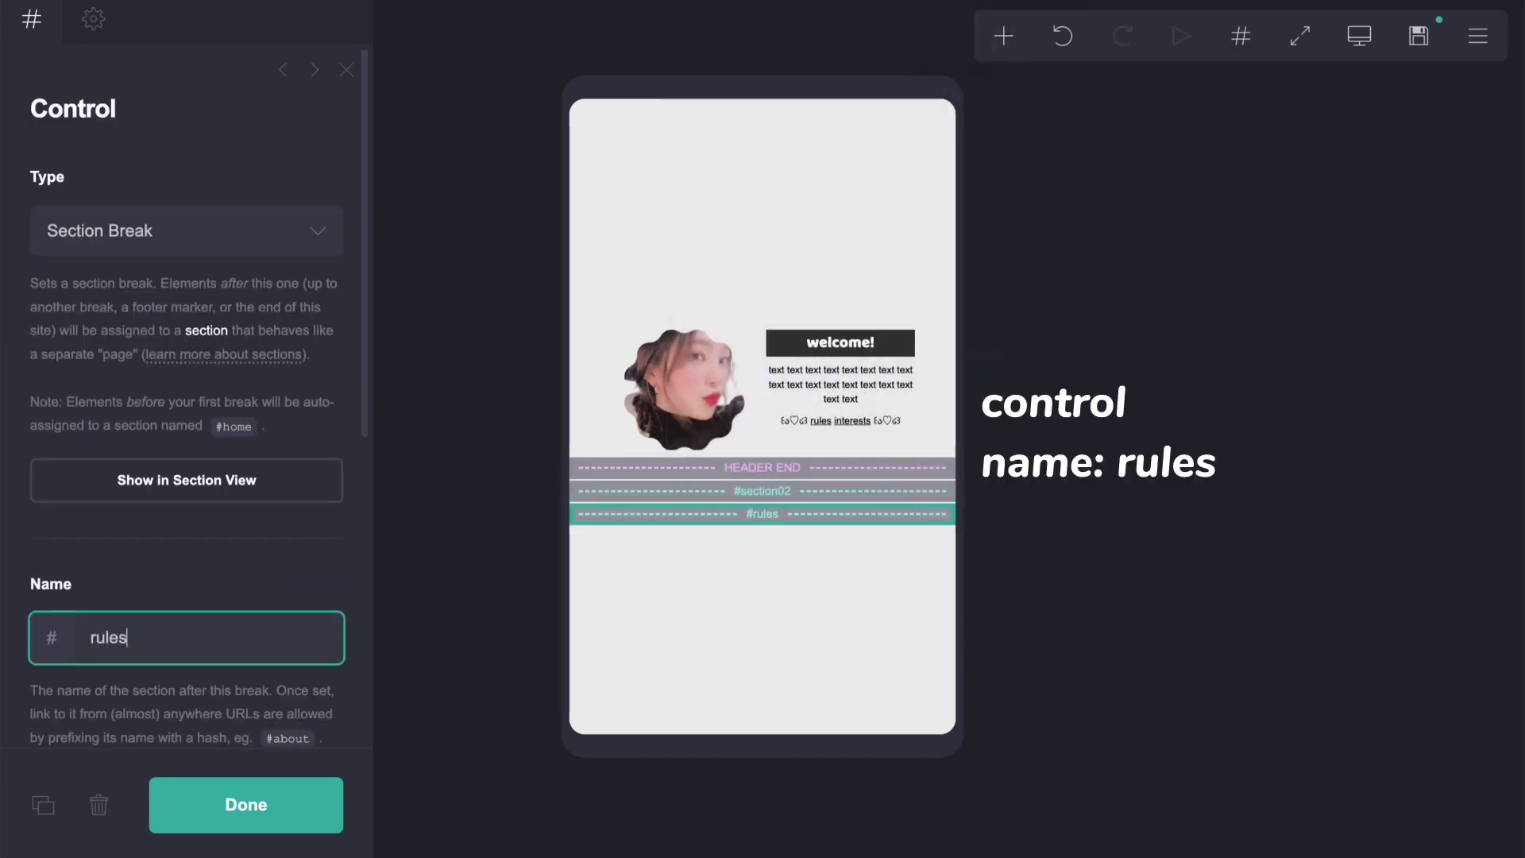
Step: Add a container below the rules section break with vertical padding 0.625 and horizontal padding 1.125
left_click(1004, 35)
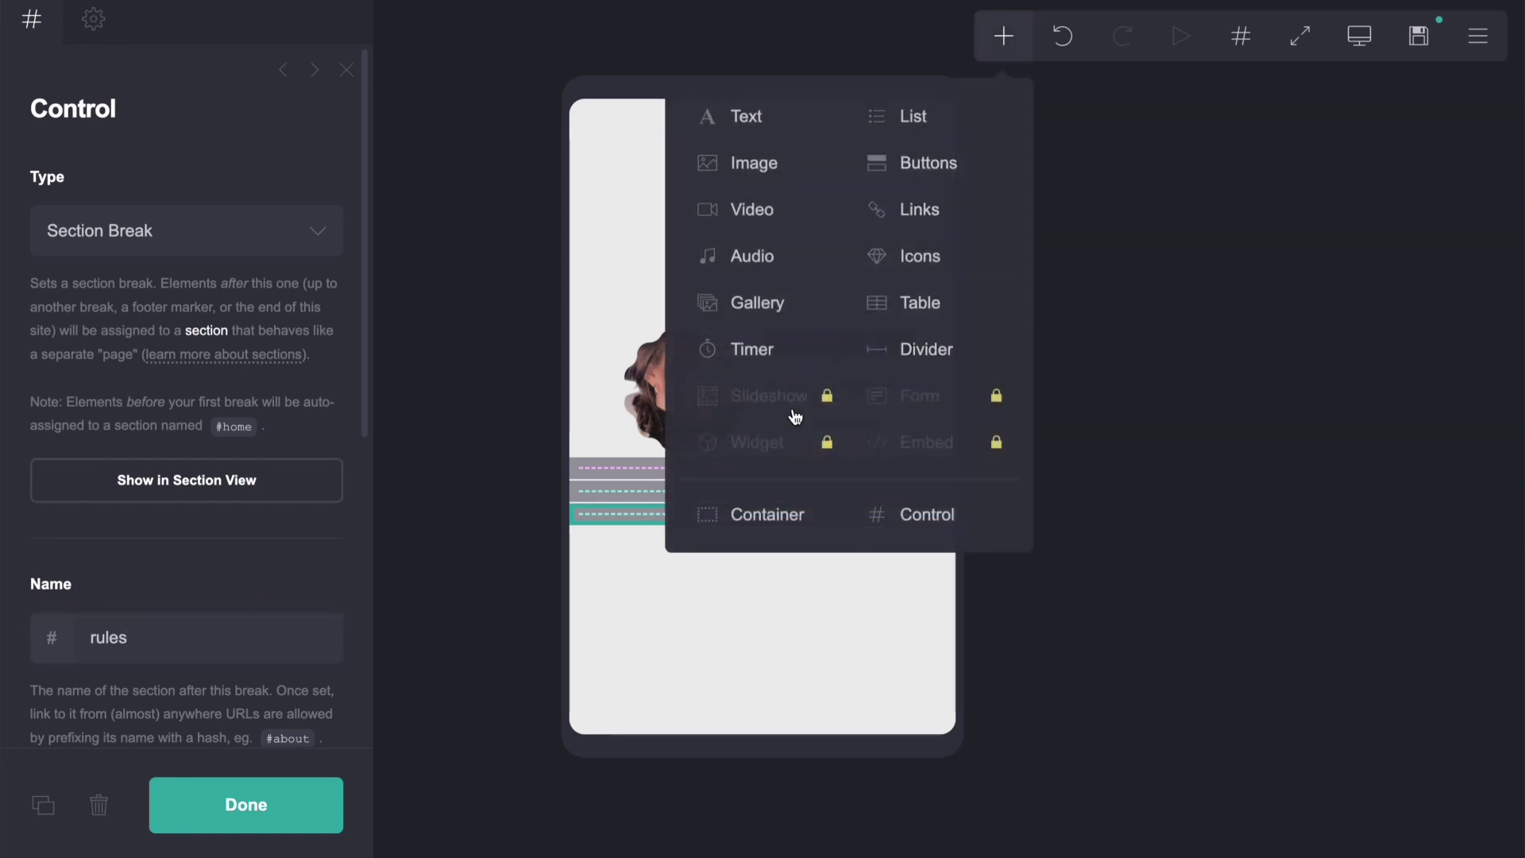
left_click(741, 513)
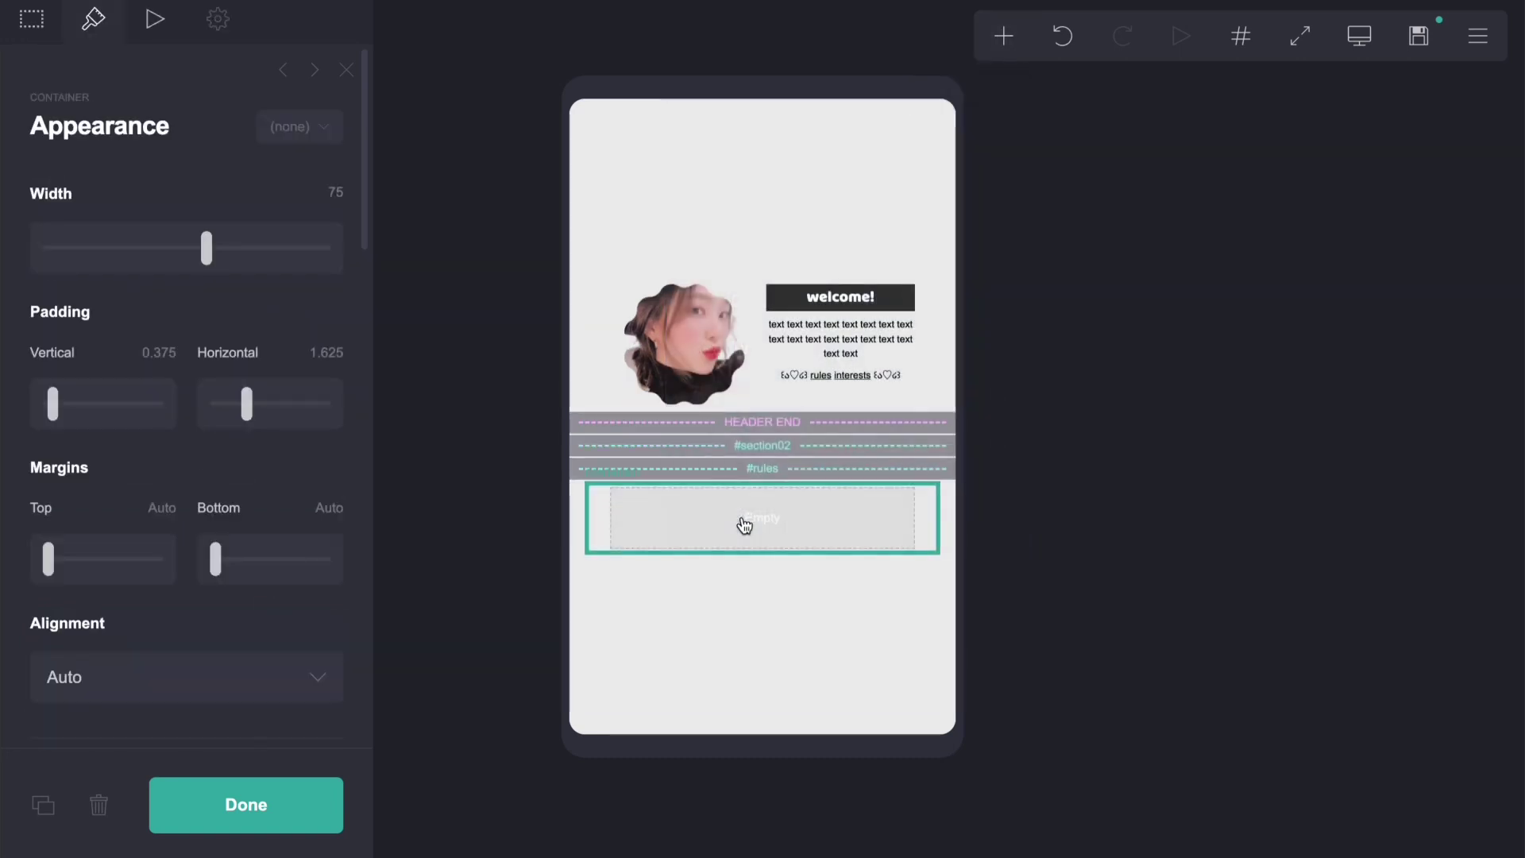
left_click(159, 352)
type("0.625")
key("Return")
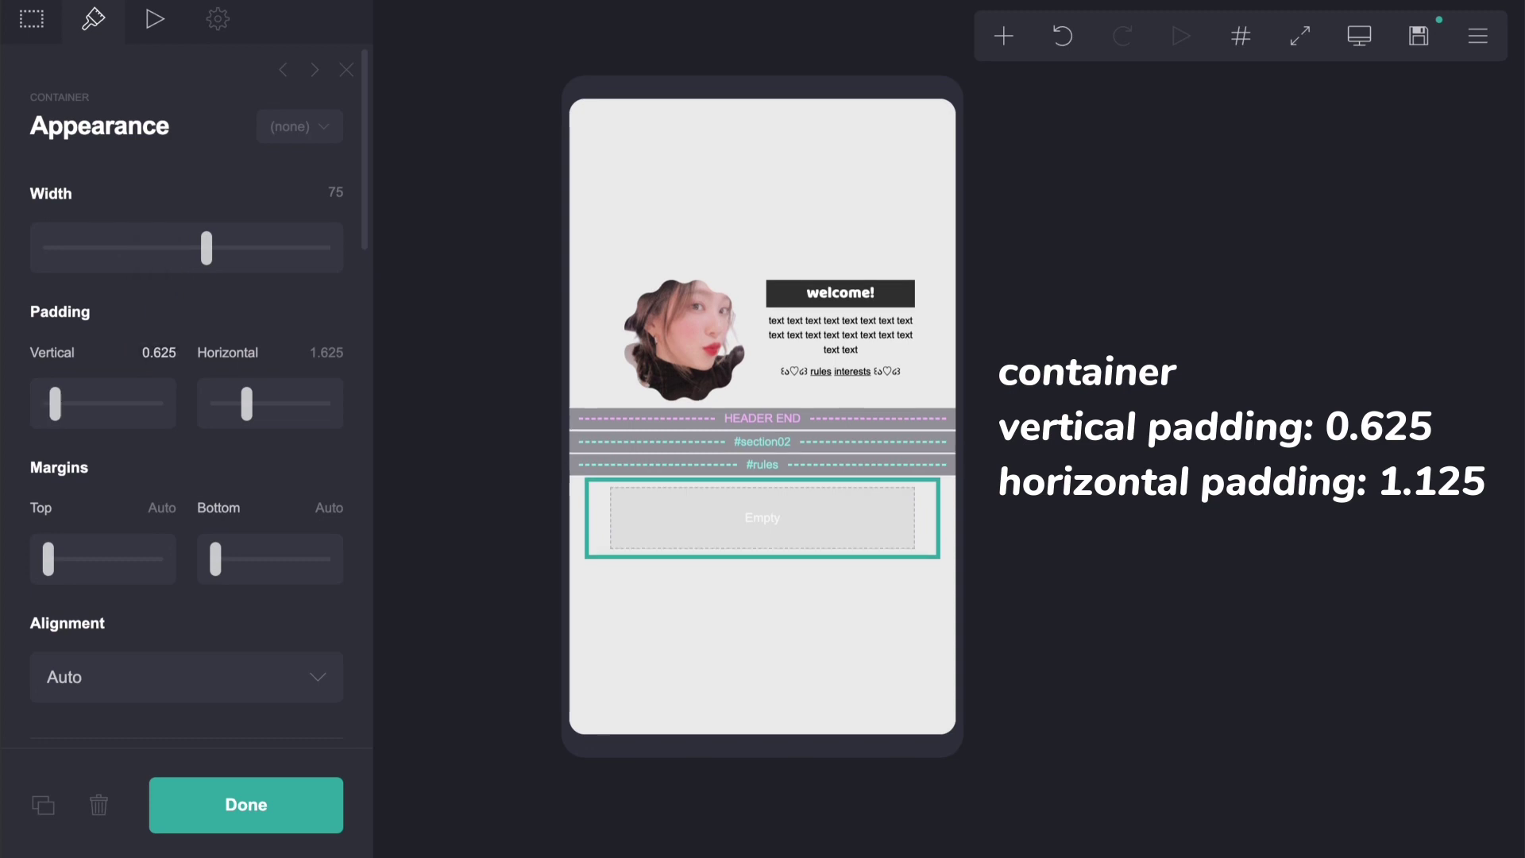
left_click(324, 353)
type("1.125")
key("Return")
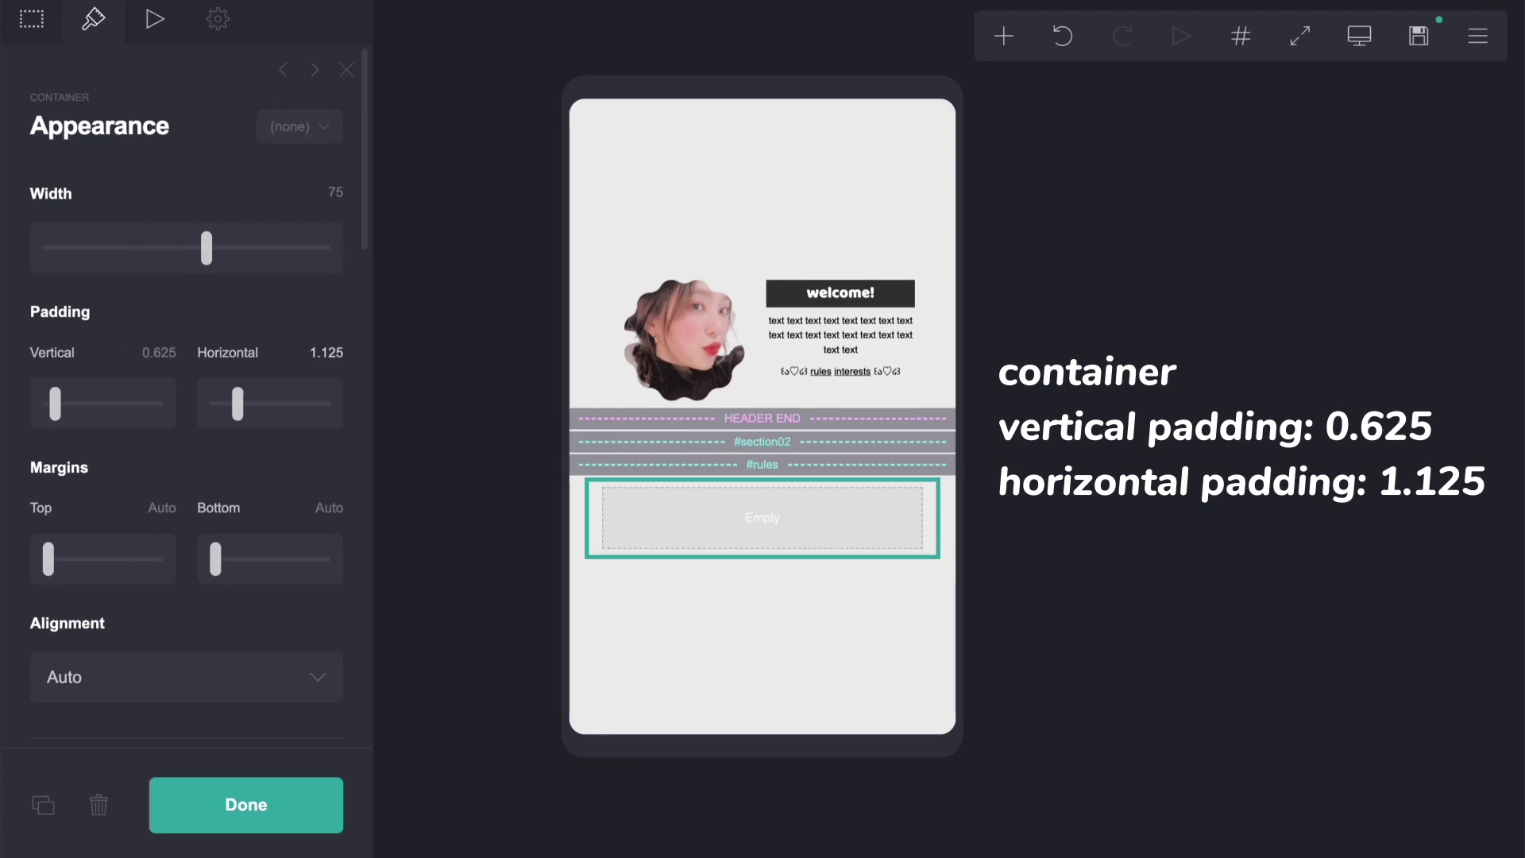
Step: Add an image element inside the new container and upload the winged divider picture, expanding the crop to its full width
left_click(1001, 35)
left_click(755, 163)
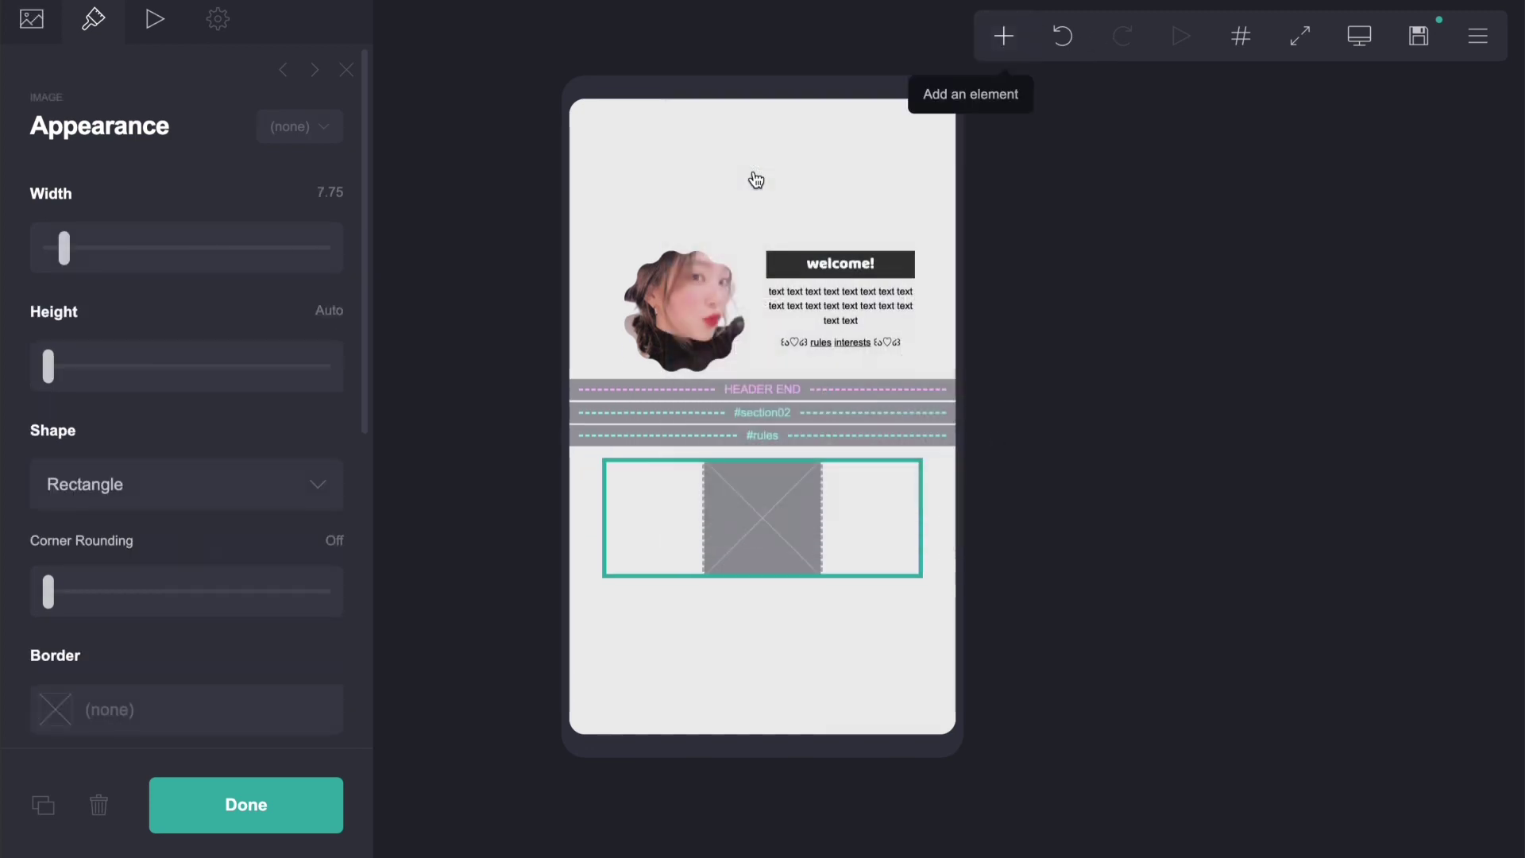
left_click(18, 35)
left_click(187, 262)
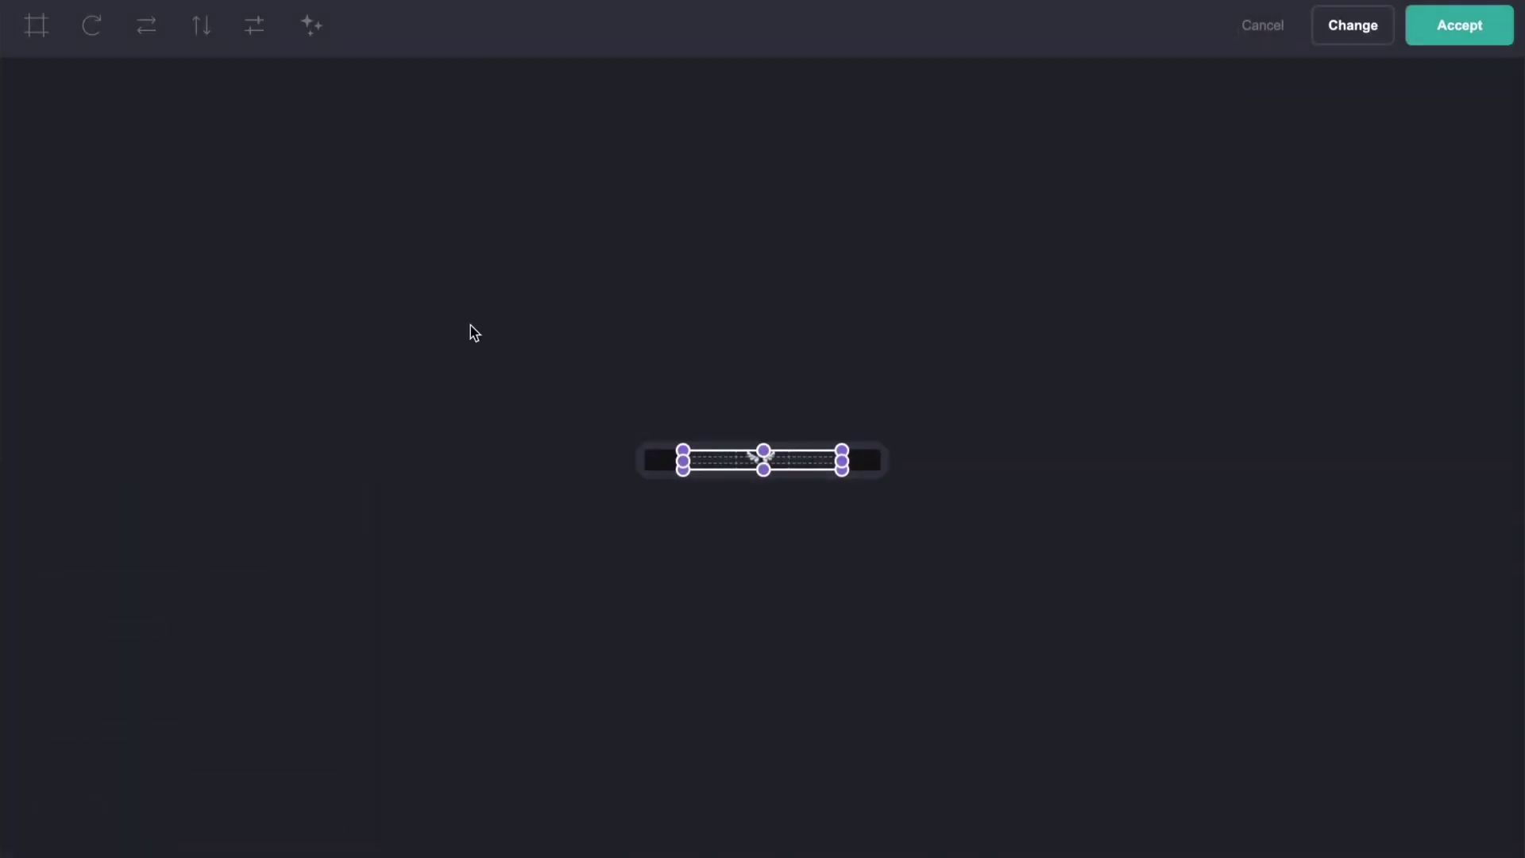
left_click(37, 25)
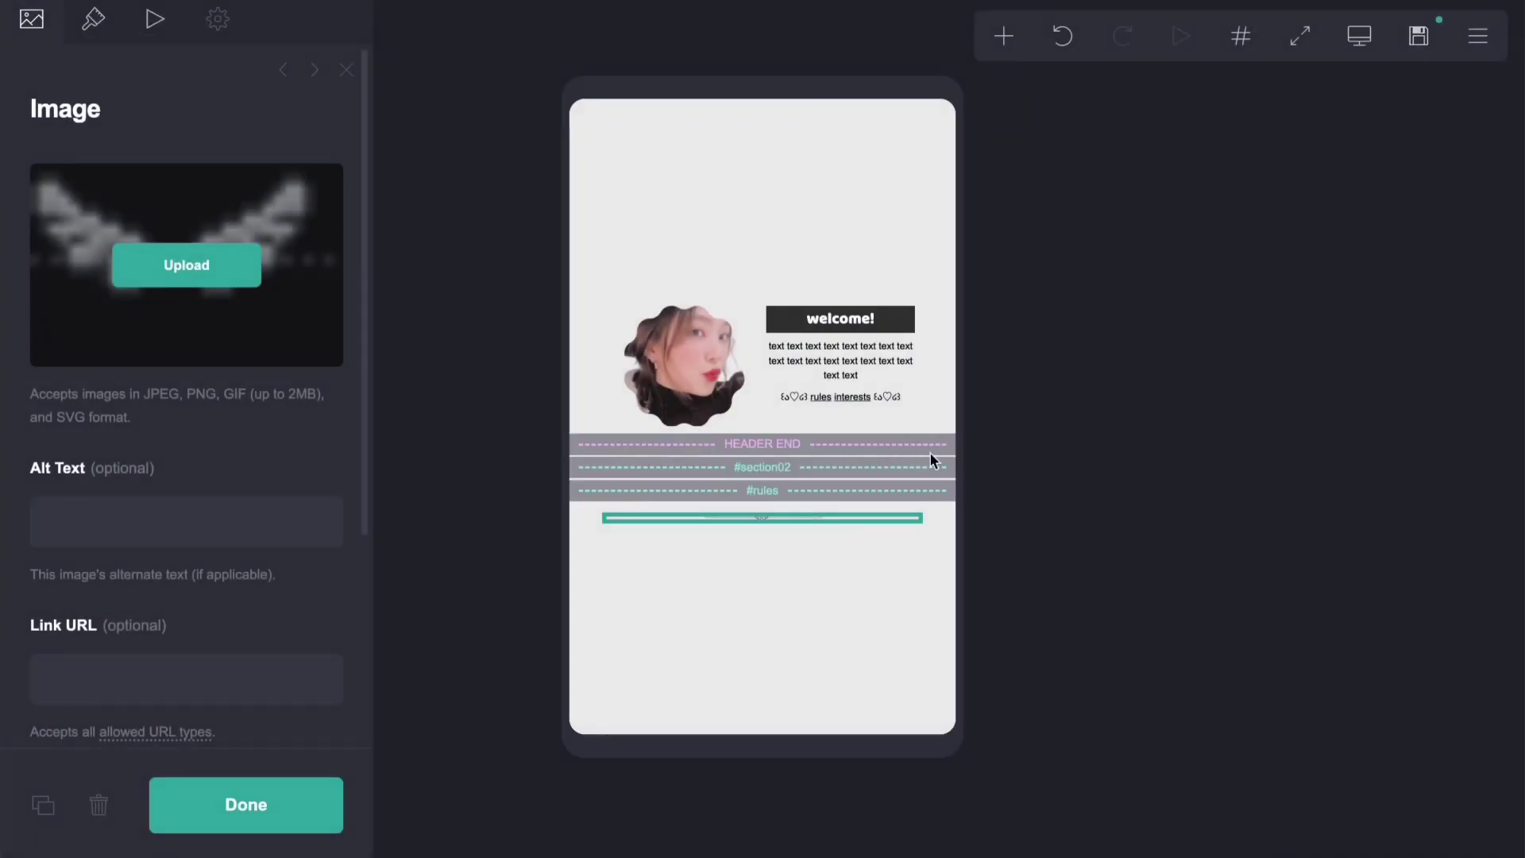
Step: Set the winged divider image's width to 29.25
left_click(88, 24)
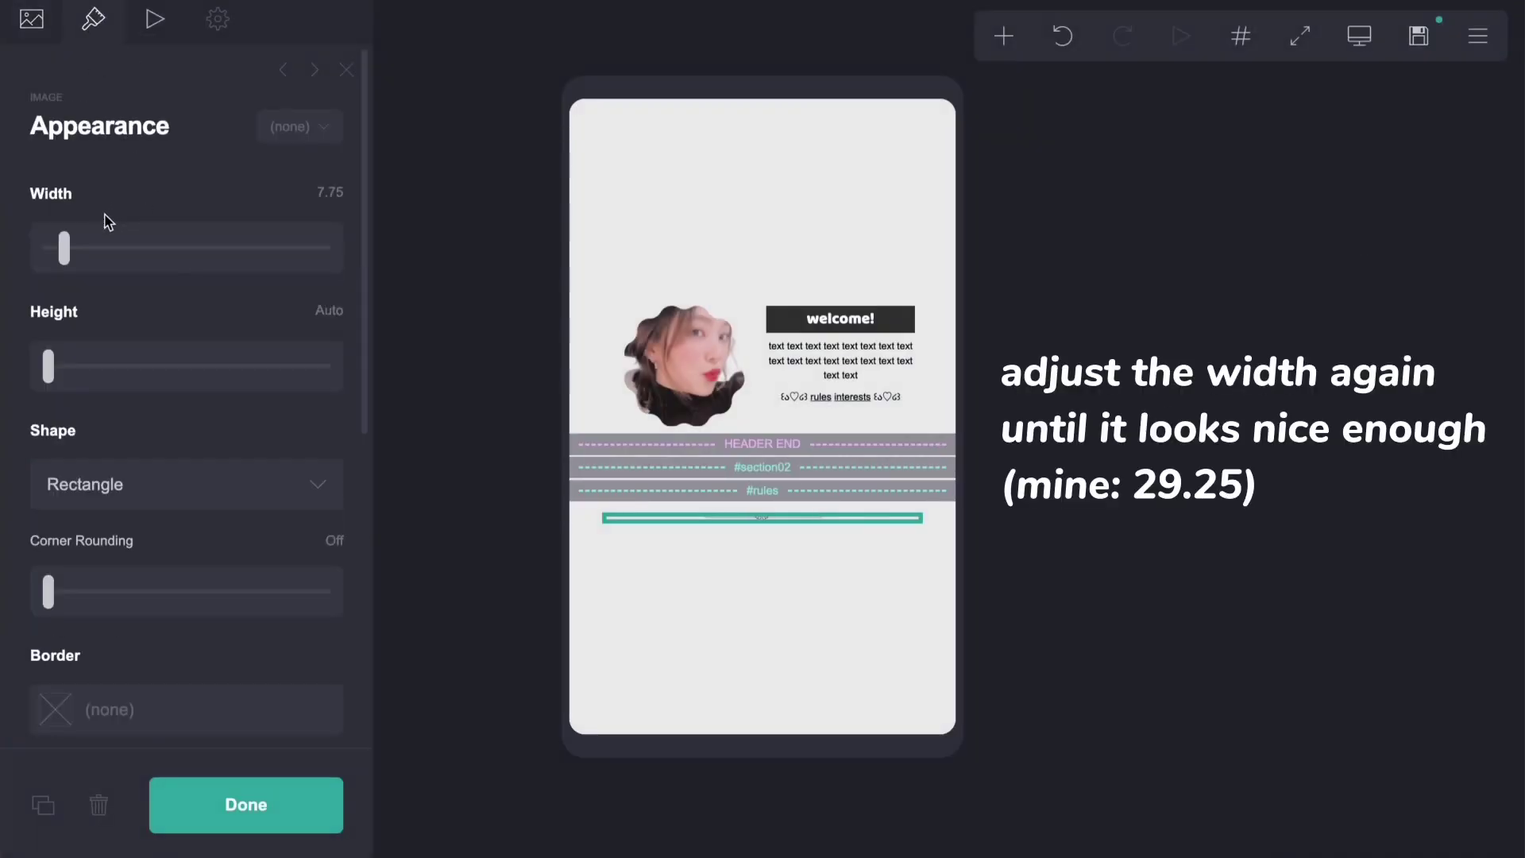
mouse_move(79, 254)
left_mouse_down()
mouse_move(111, 261)
mouse_move(94, 262)
left_mouse_up()
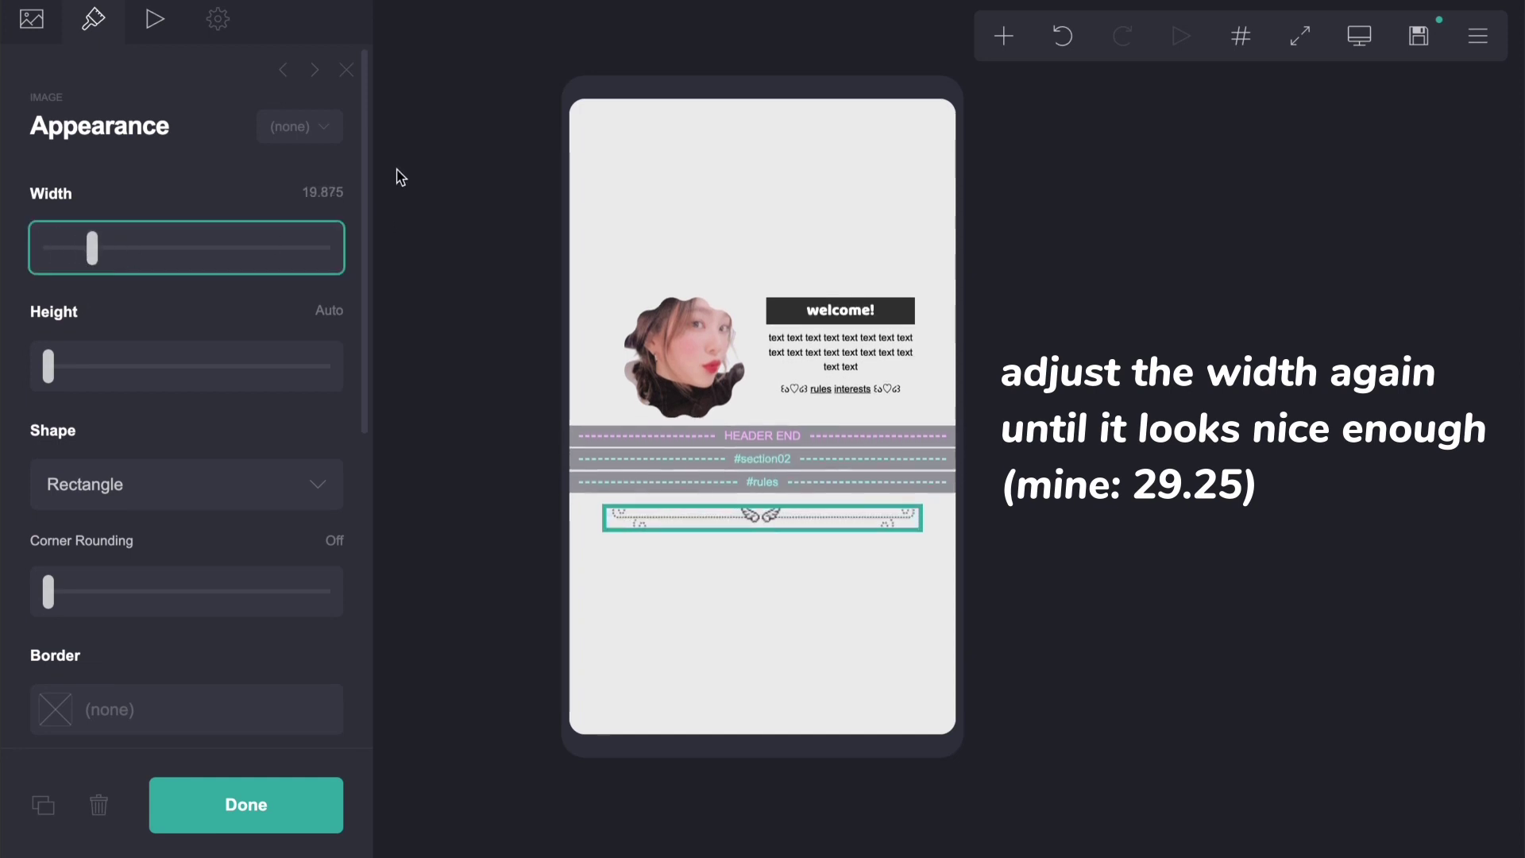
left_click(322, 192)
type("29")
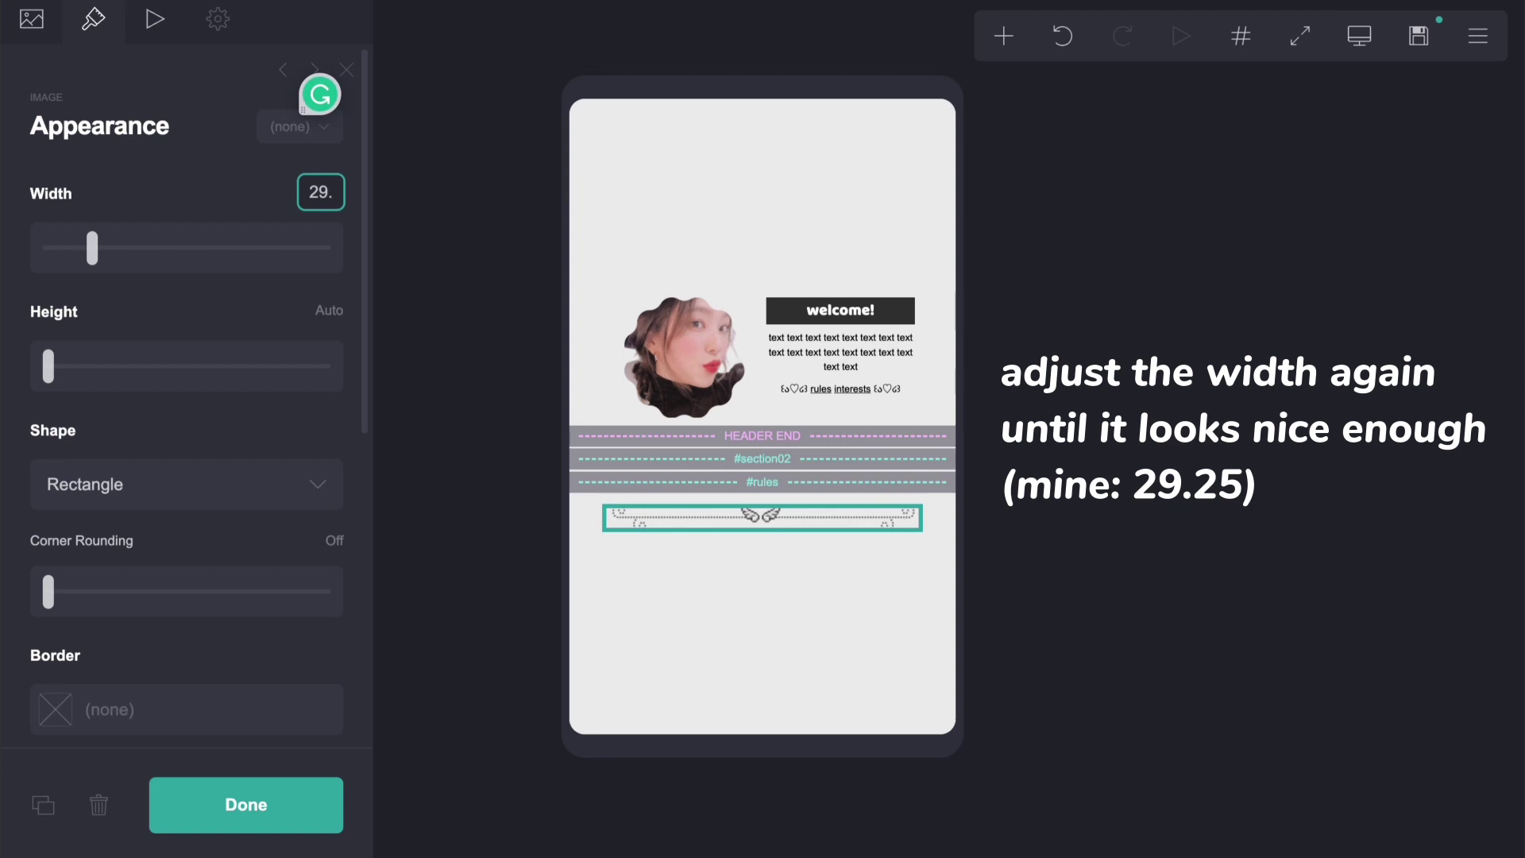
type(".25")
key("Return")
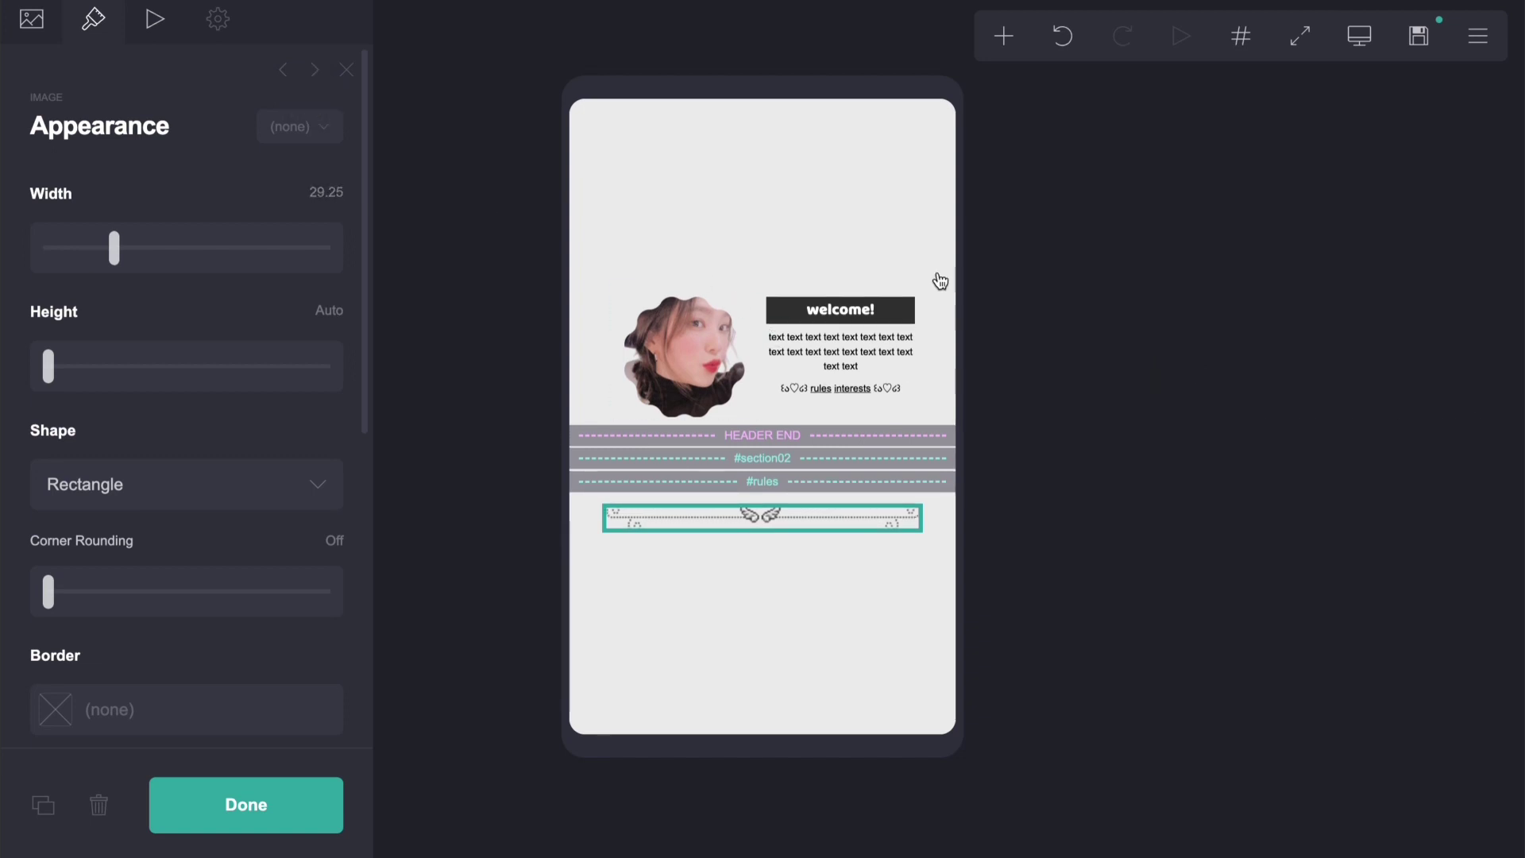
Step: Place a copy of the welcome text below the winged divider, start it with **byf** and lengthen it with more repeated placeholder text
left_click(868, 351)
left_click(43, 805)
left_click_drag(841, 386, 760, 548)
left_click(46, 36)
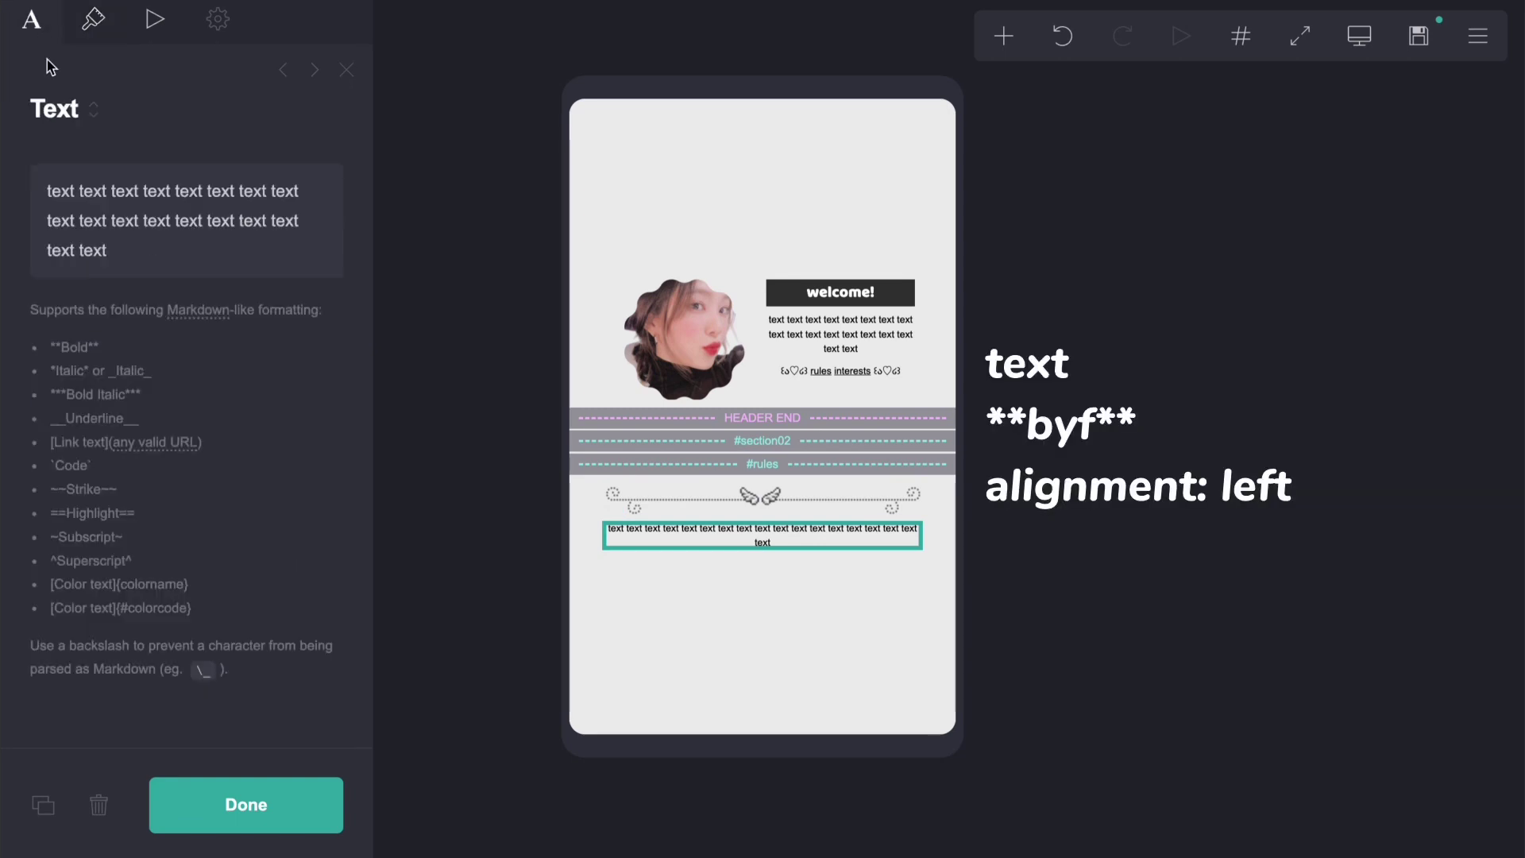
left_click(44, 191)
type("**byf**")
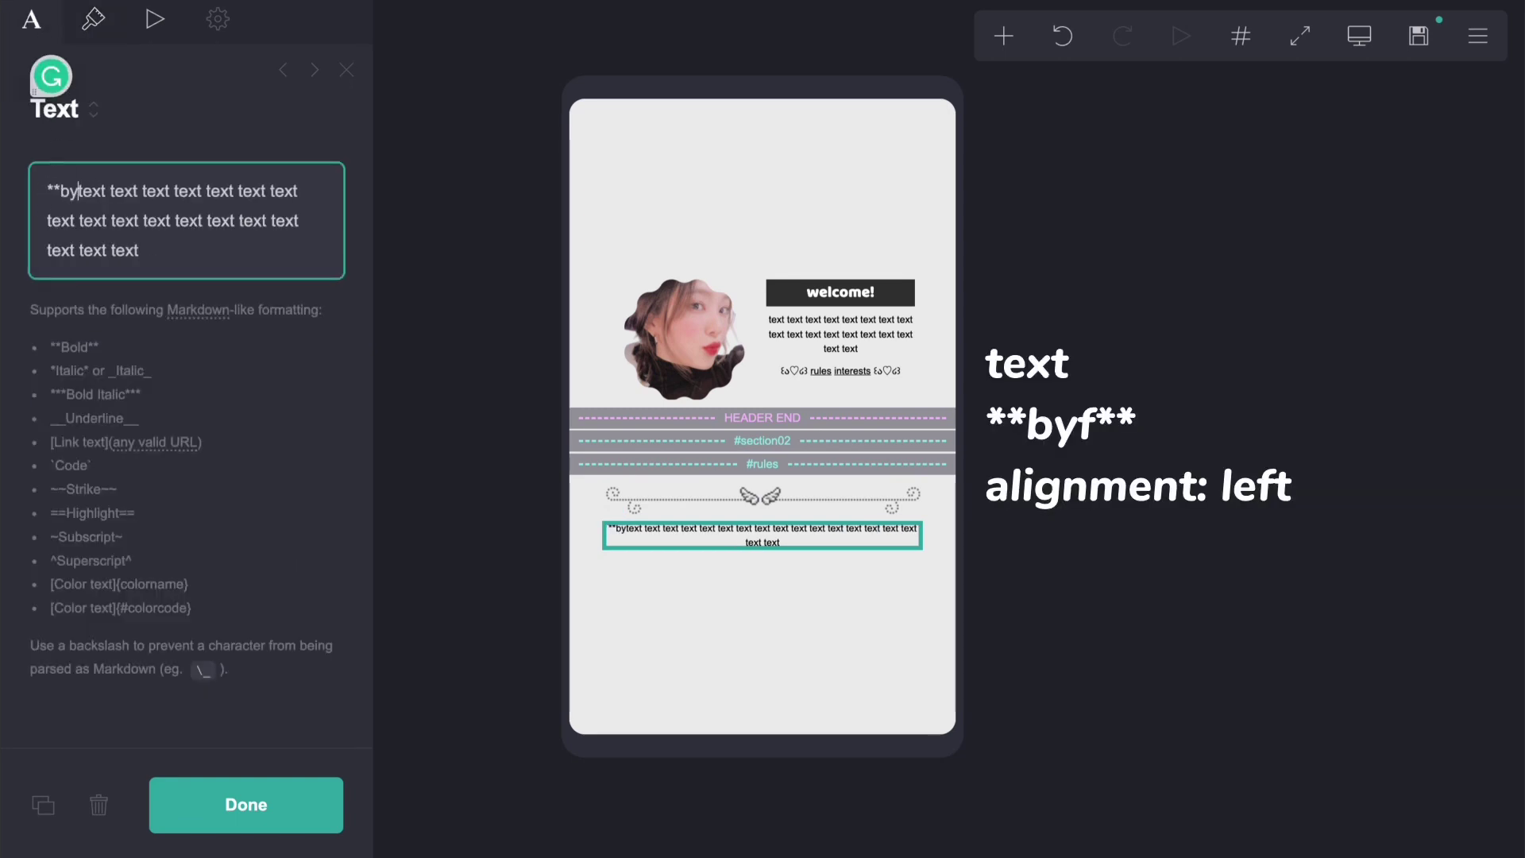
left_click_drag(188, 238, 108, 192)
key("ctrl+c")
left_click(171, 247)
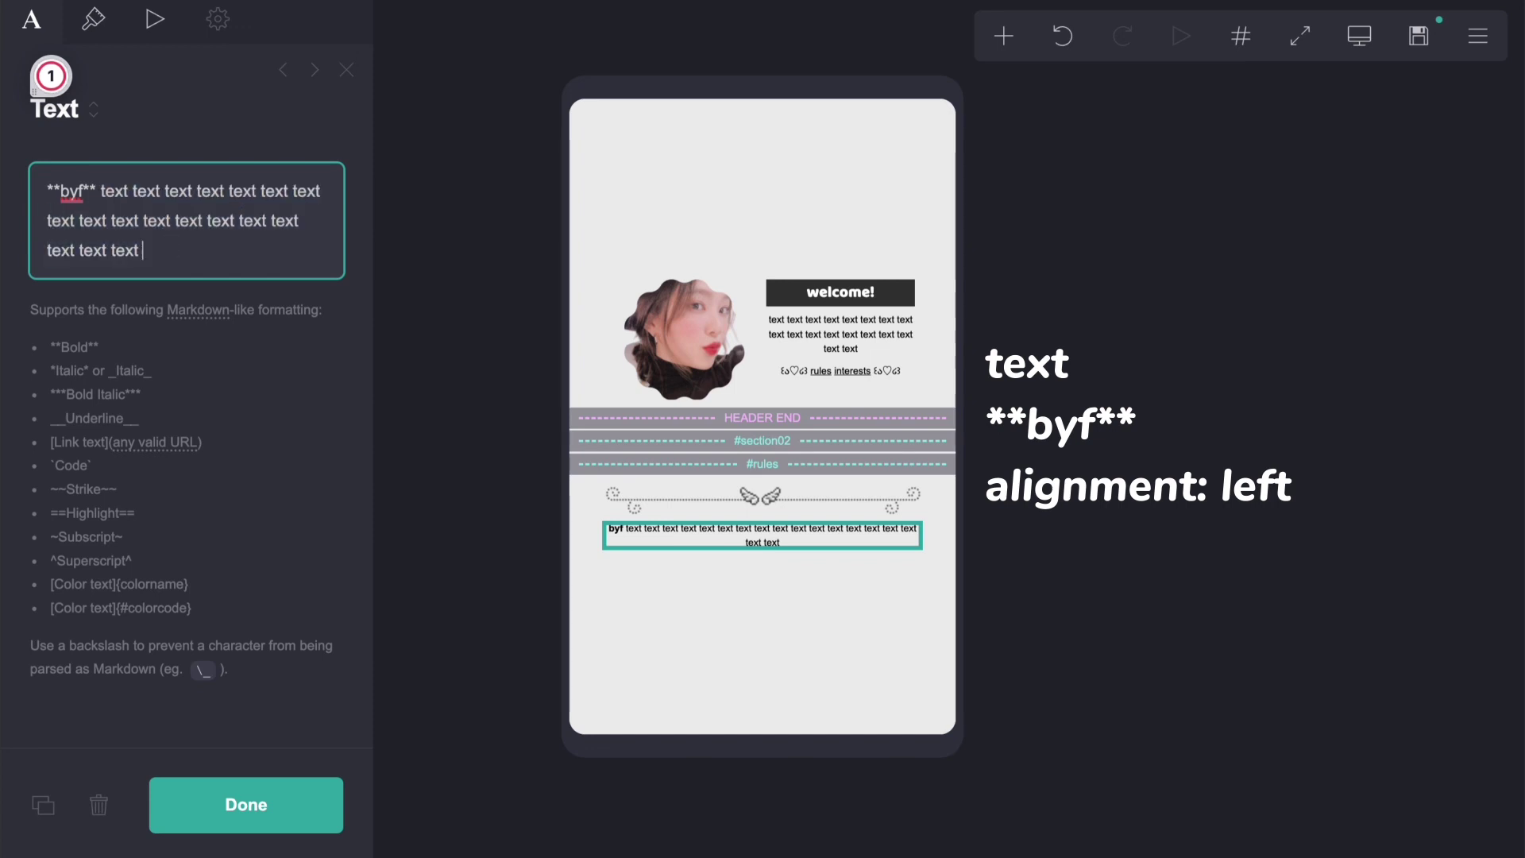
key("ctrl+v")
Step: Set the alignment of the byf text to Left
left_click(102, 18)
scroll(247, 500, "down", 8)
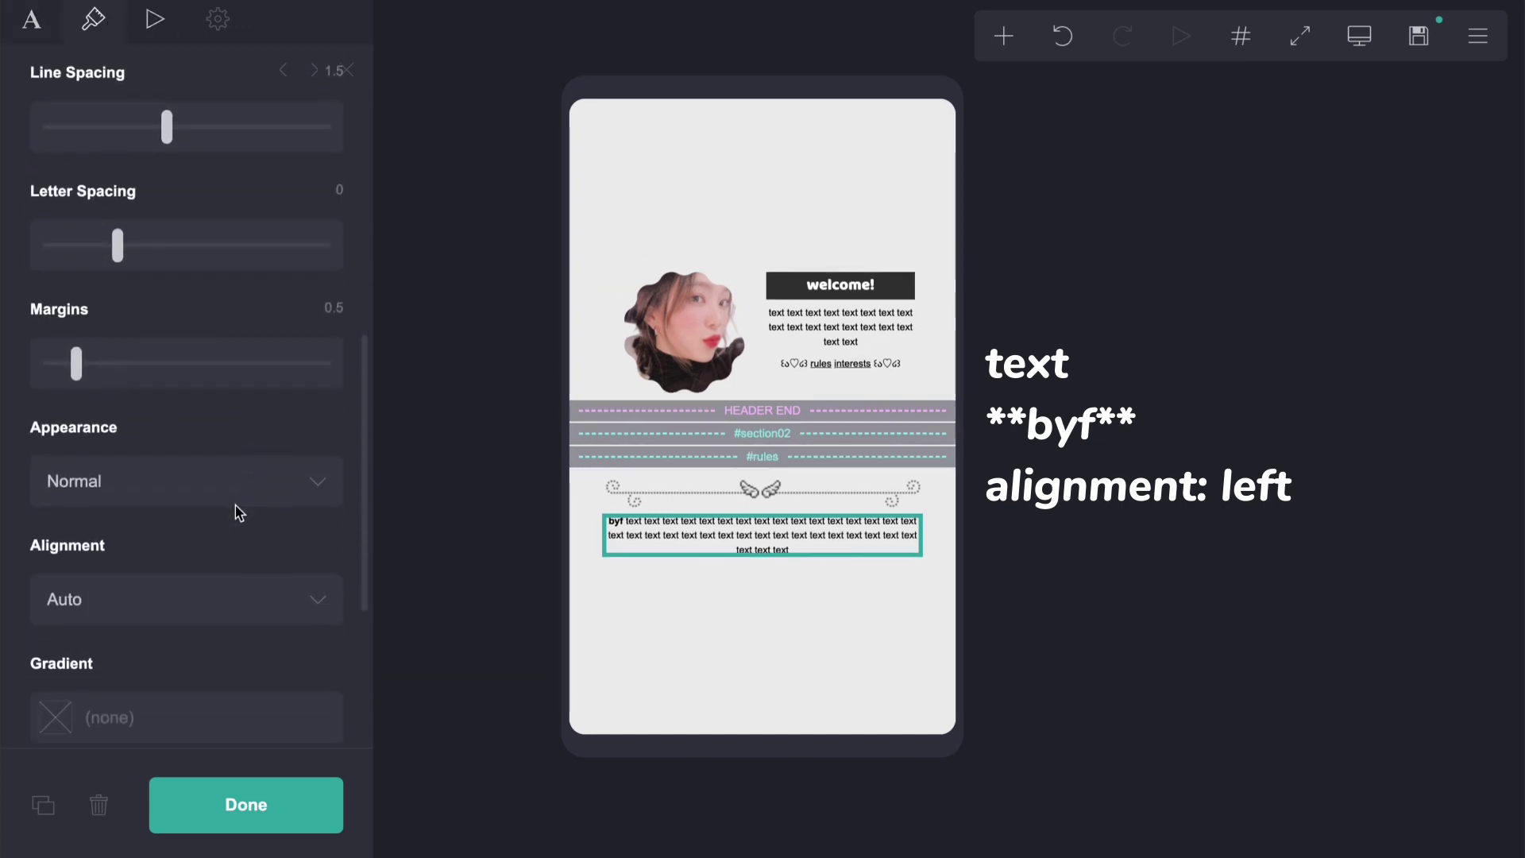
left_click(146, 612)
left_click(140, 632)
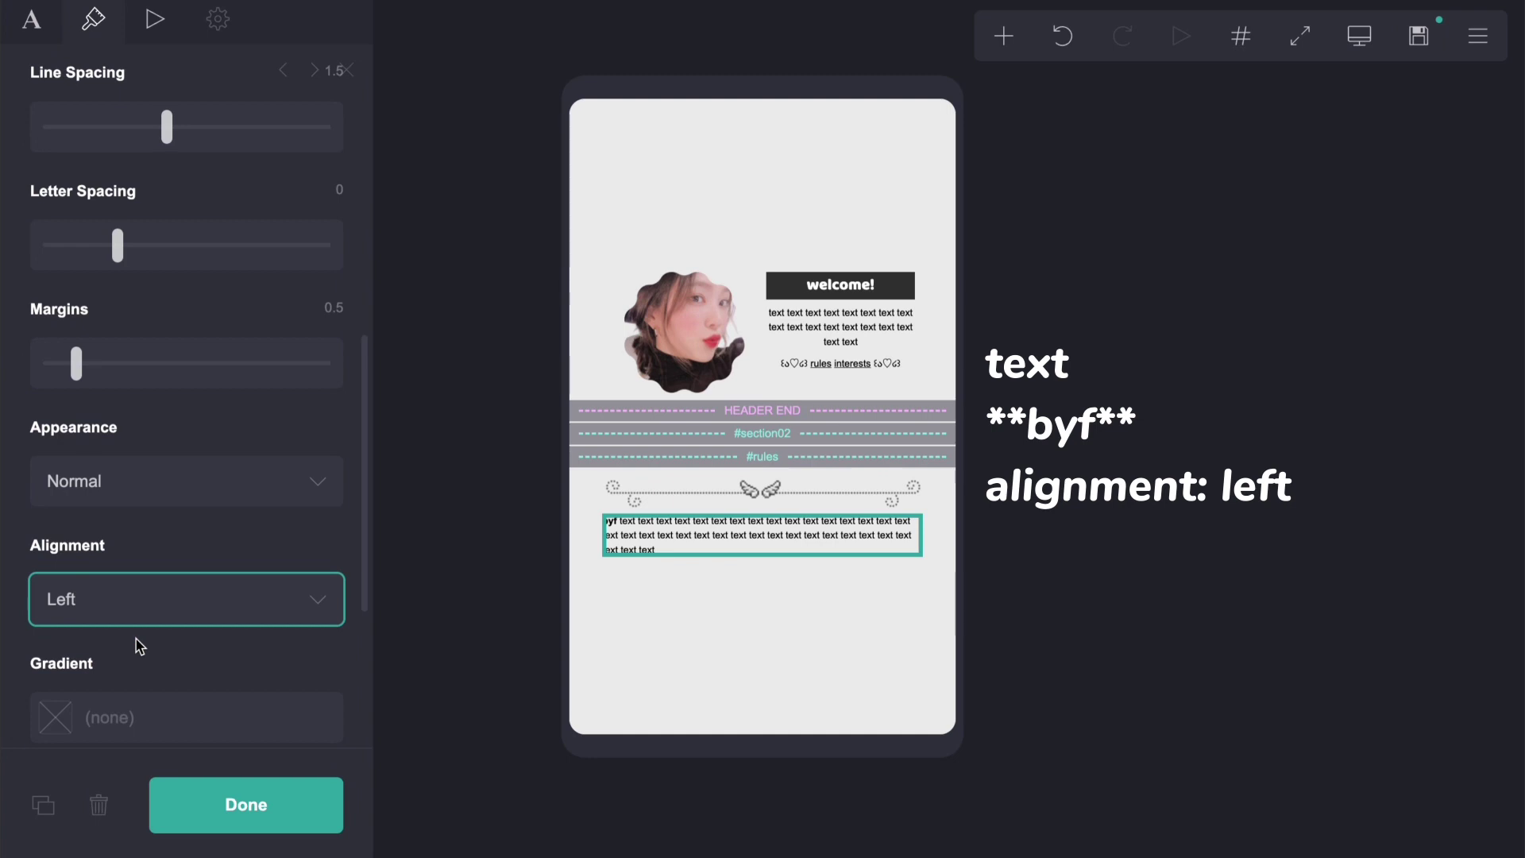
Step: Duplicate the byf text and change the copy's bold label to dfi
left_click(42, 805)
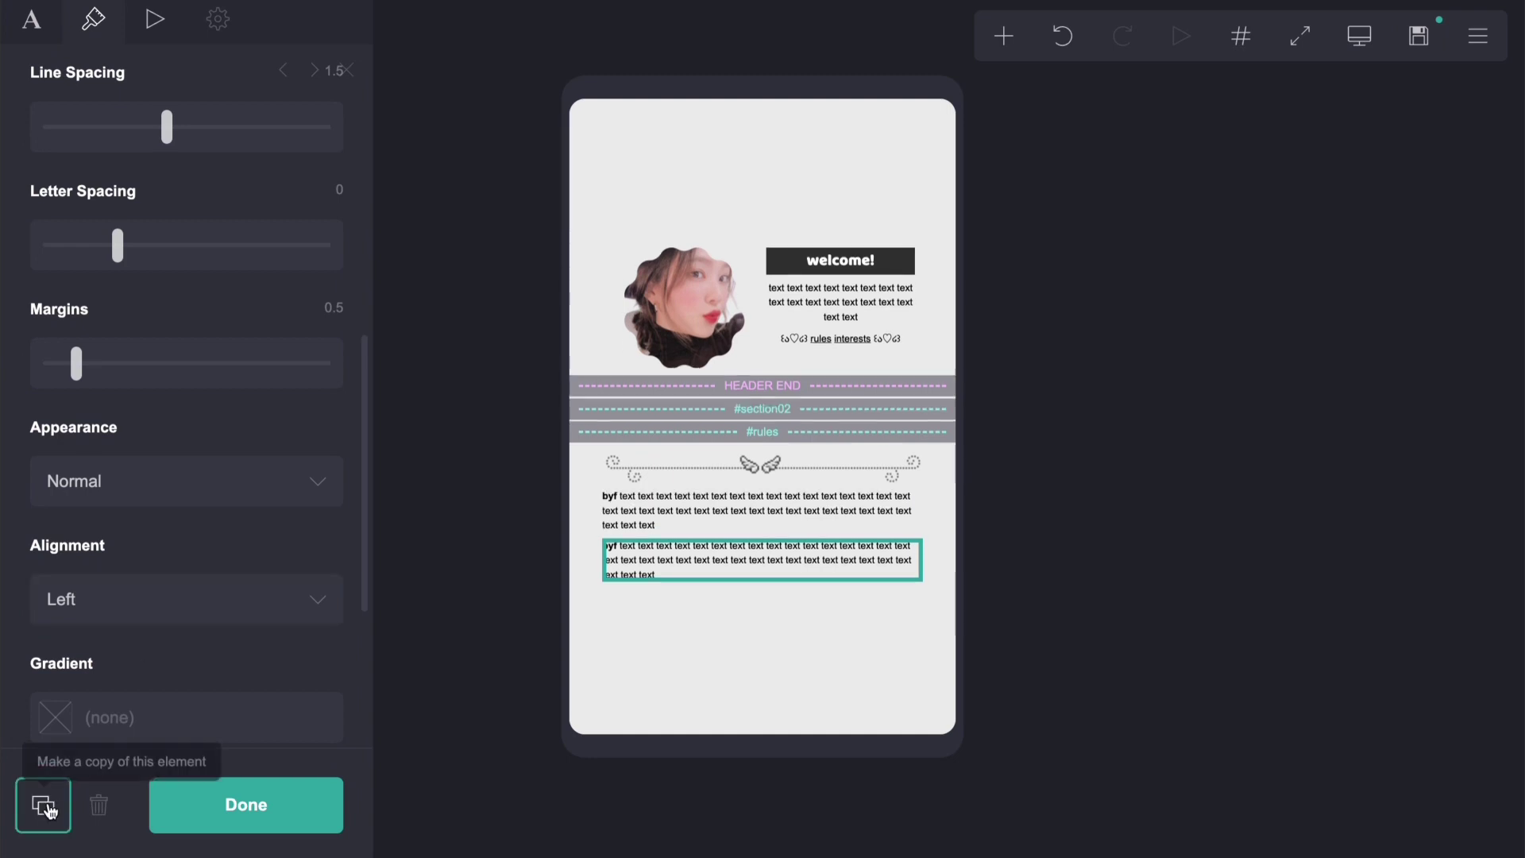
left_click(32, 19)
double_click(71, 146)
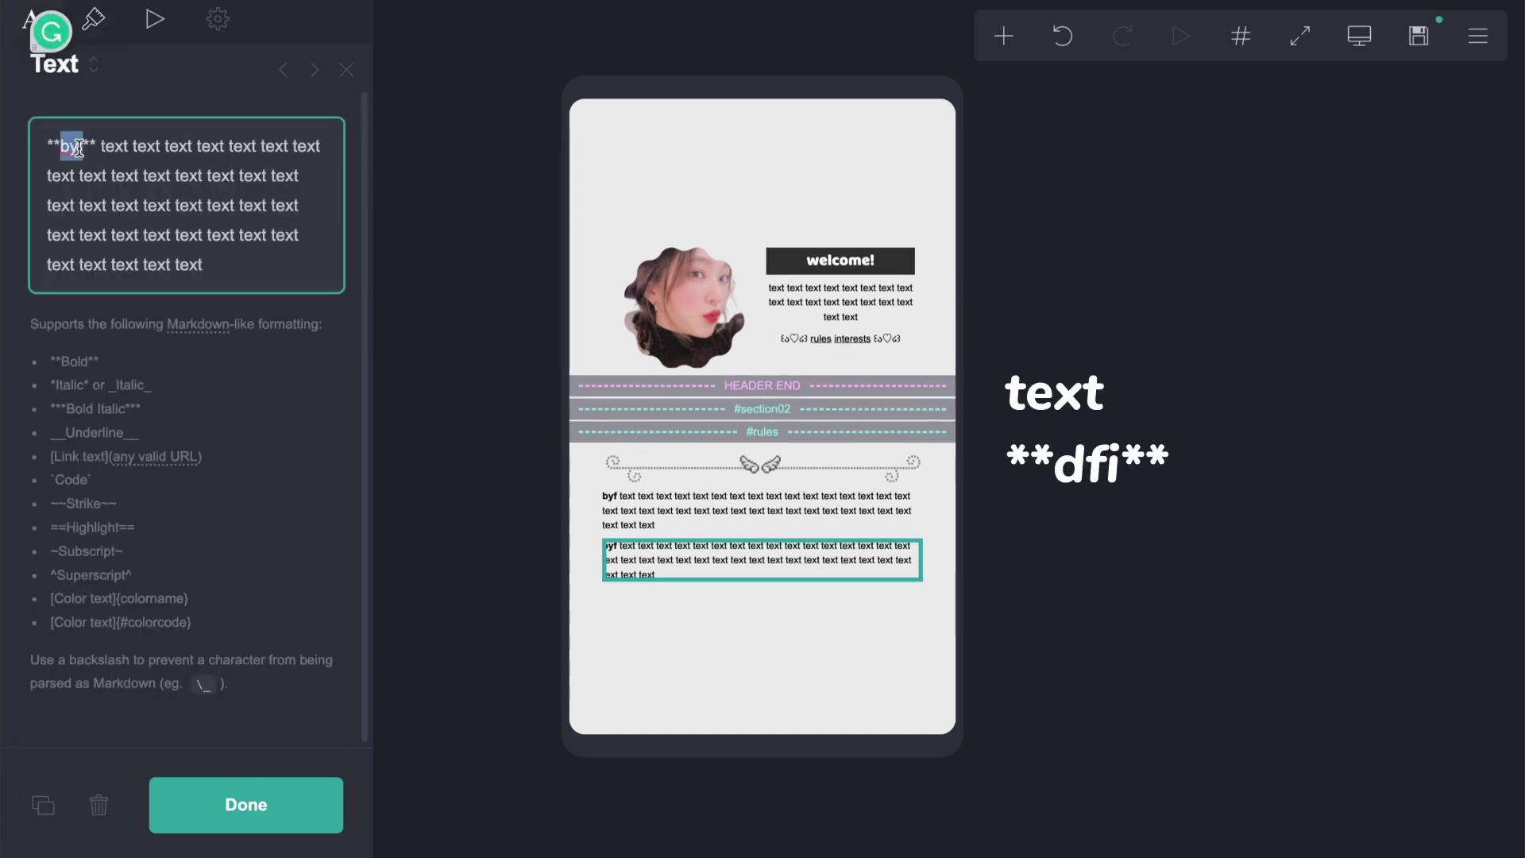
type("dfi")
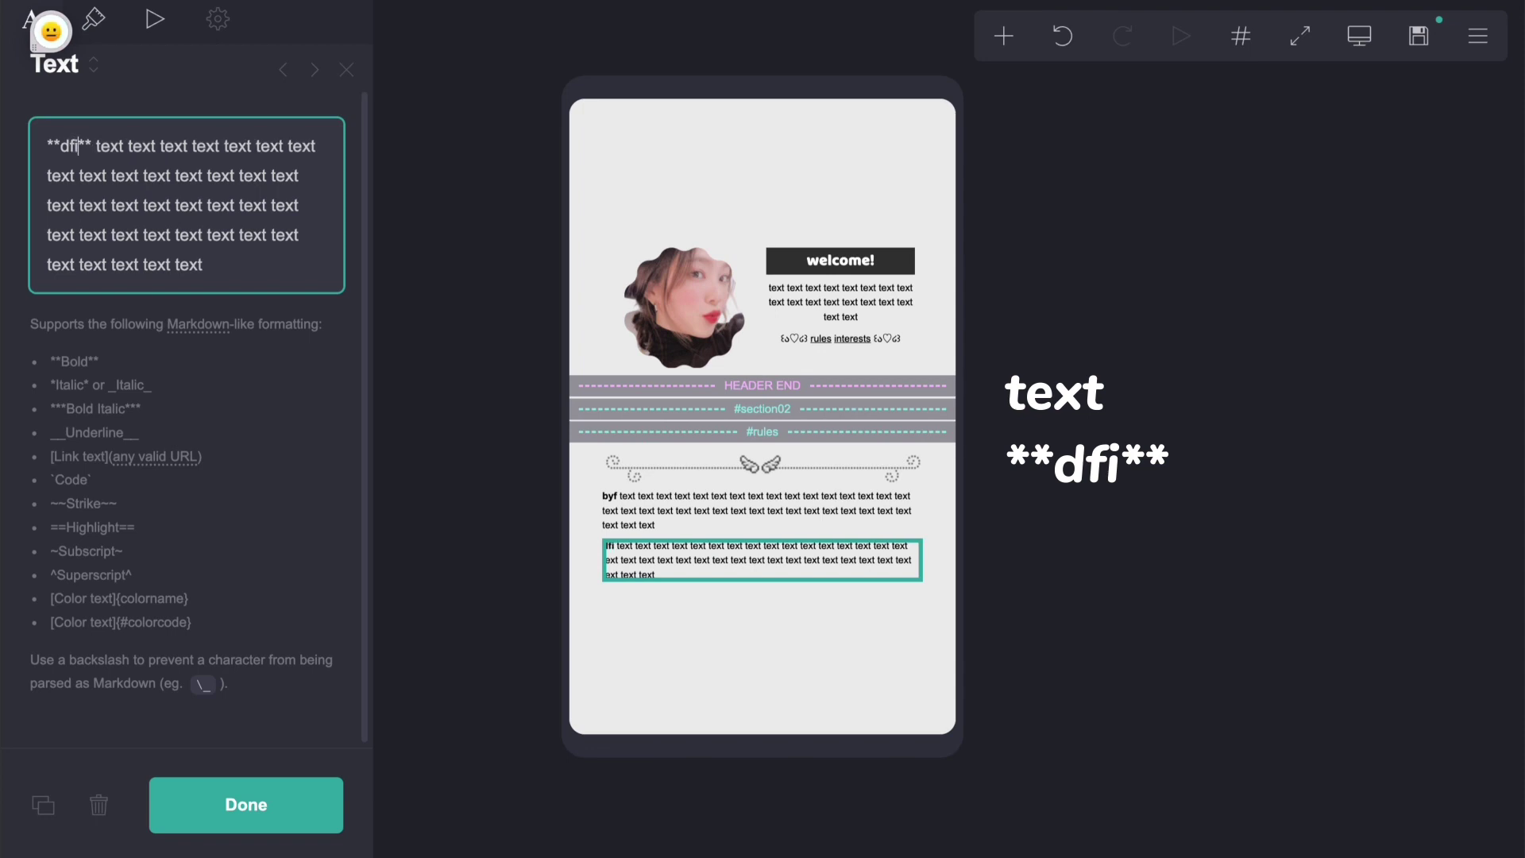
Step: Duplicate the winged divider image and move the copy below the dfi text inside the container
left_click(680, 452)
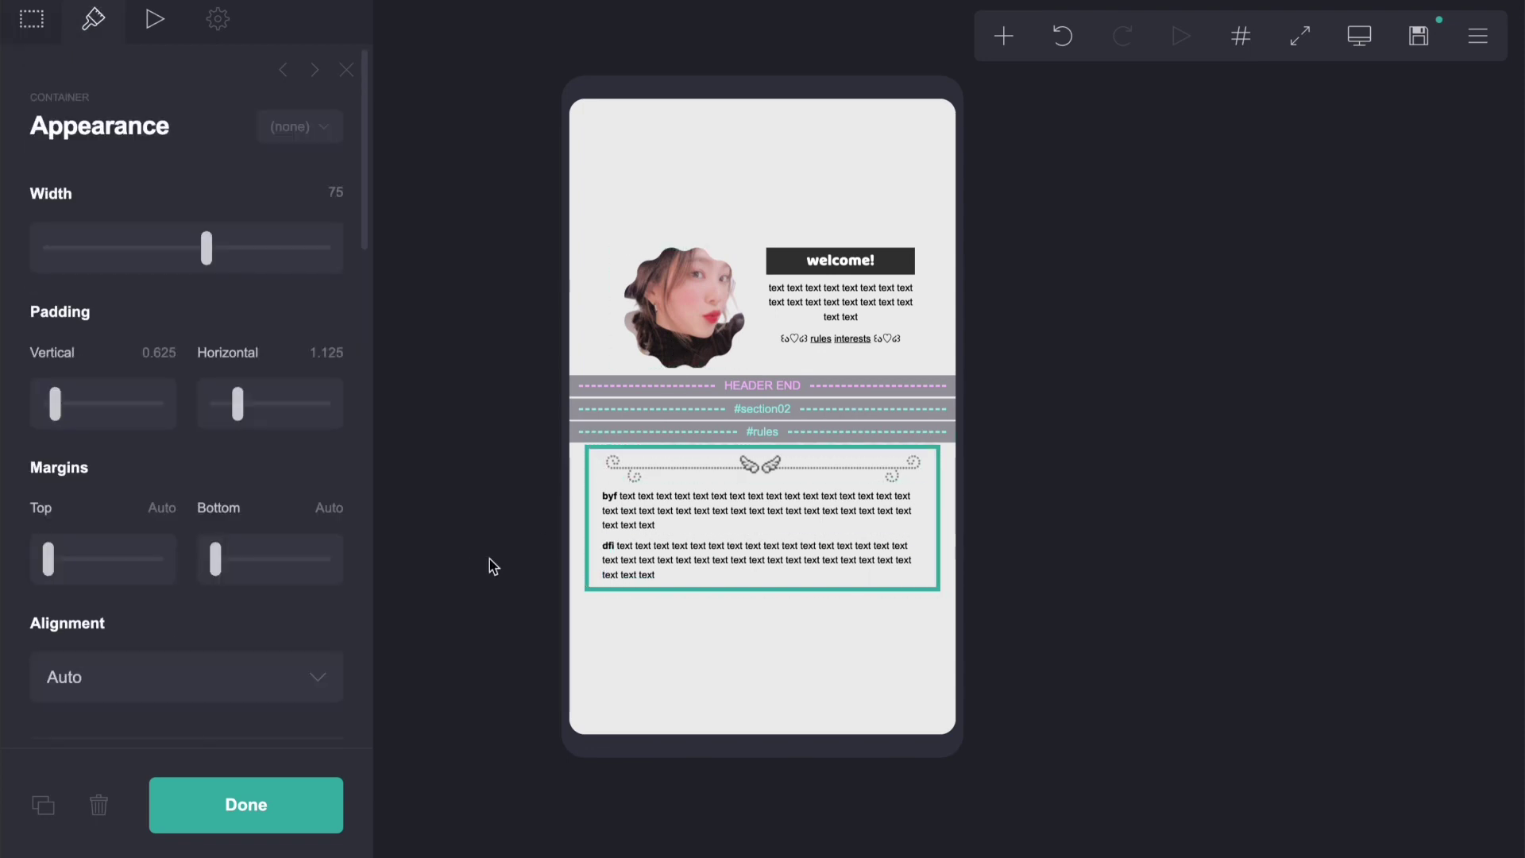
left_click(719, 469)
left_click(43, 804)
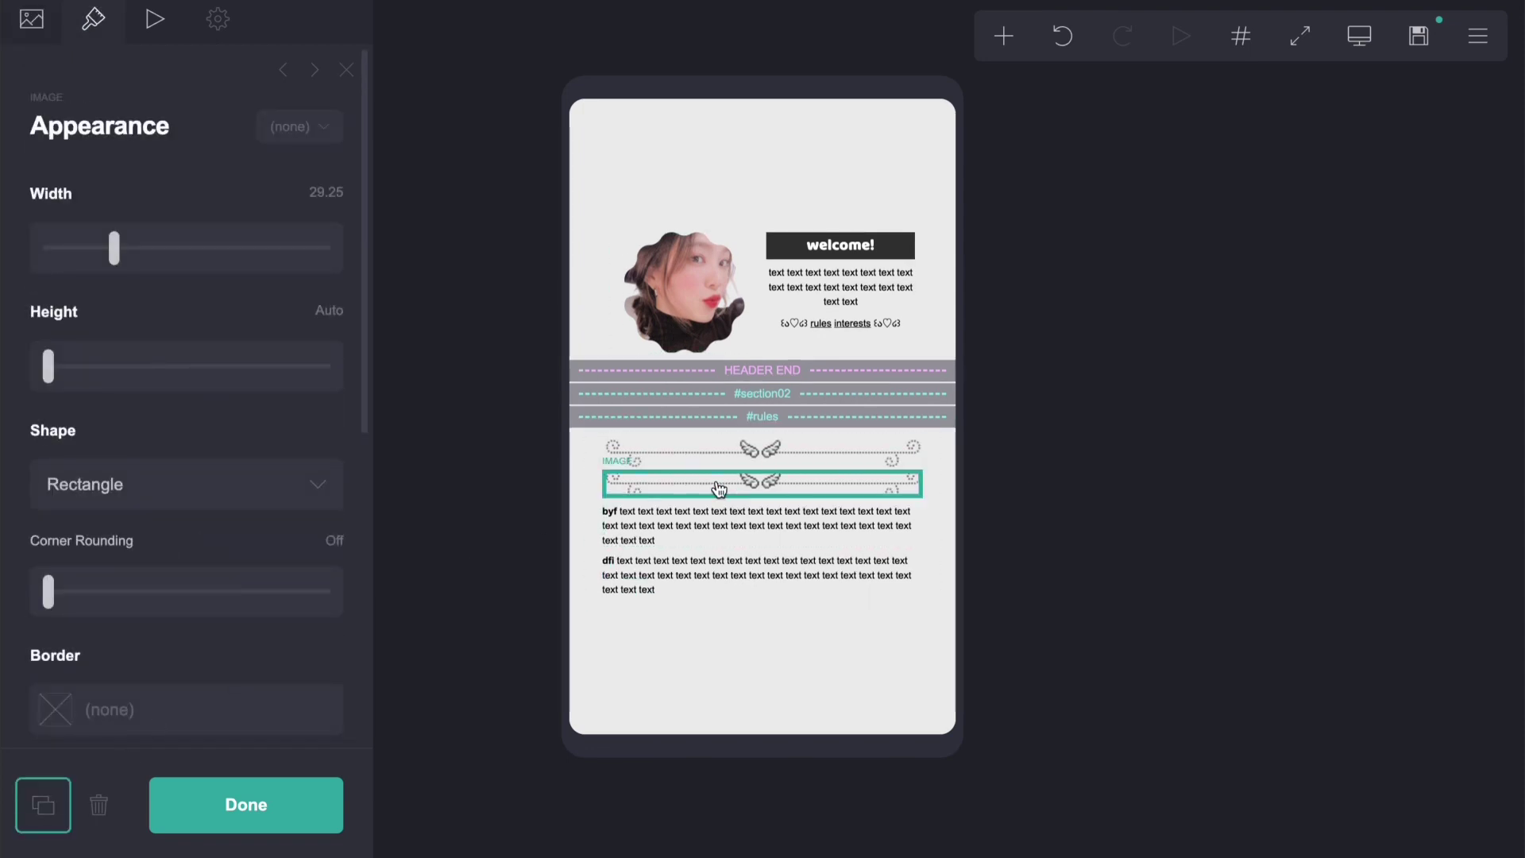
left_click_drag(719, 489, 781, 616)
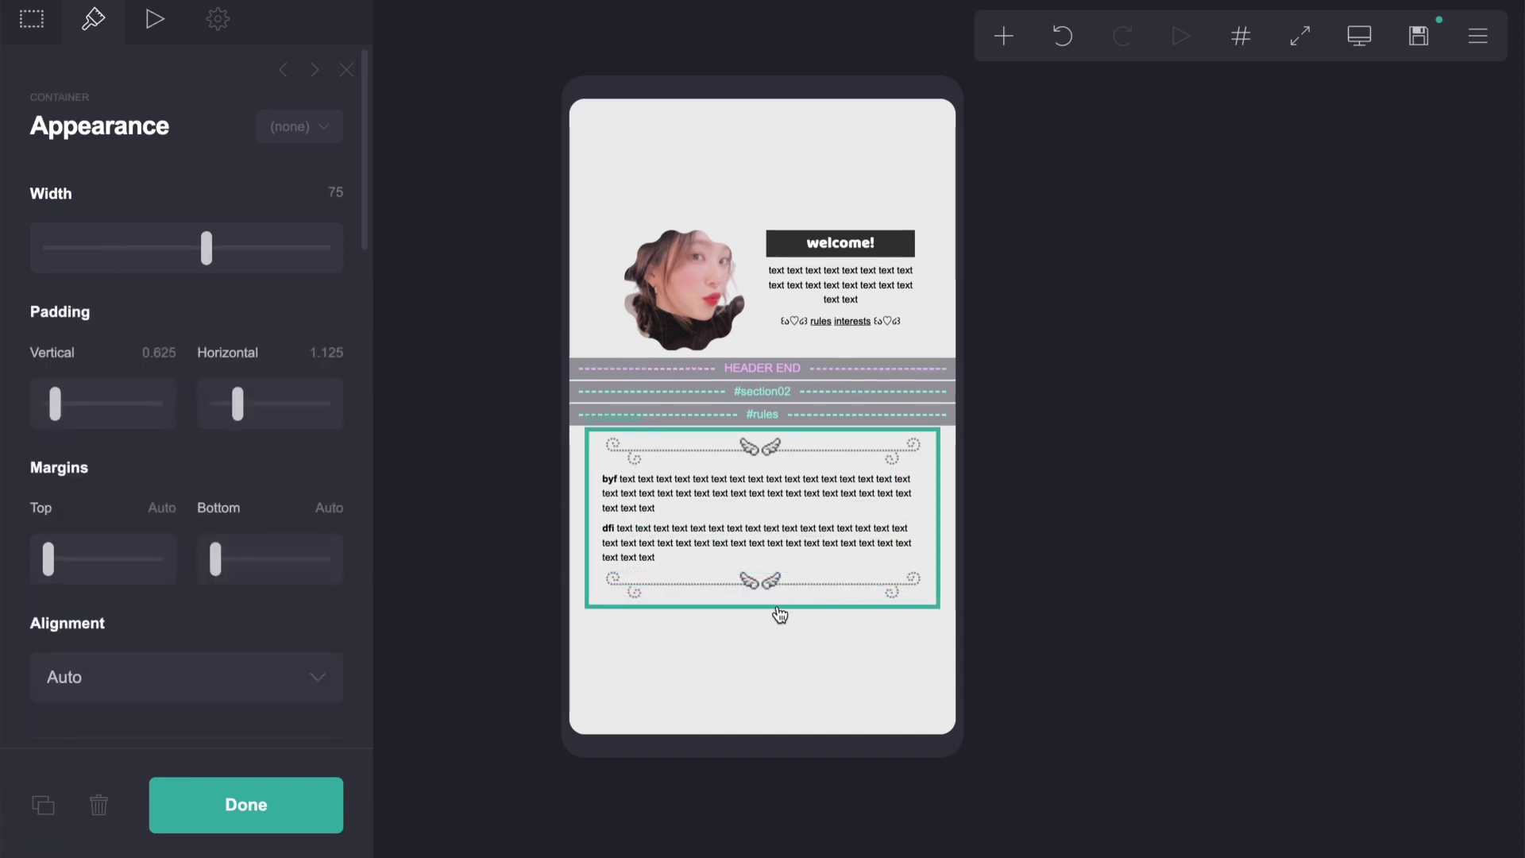
Step: Add a section break control below the rules container and name it interests
left_click(1004, 36)
left_click(976, 524)
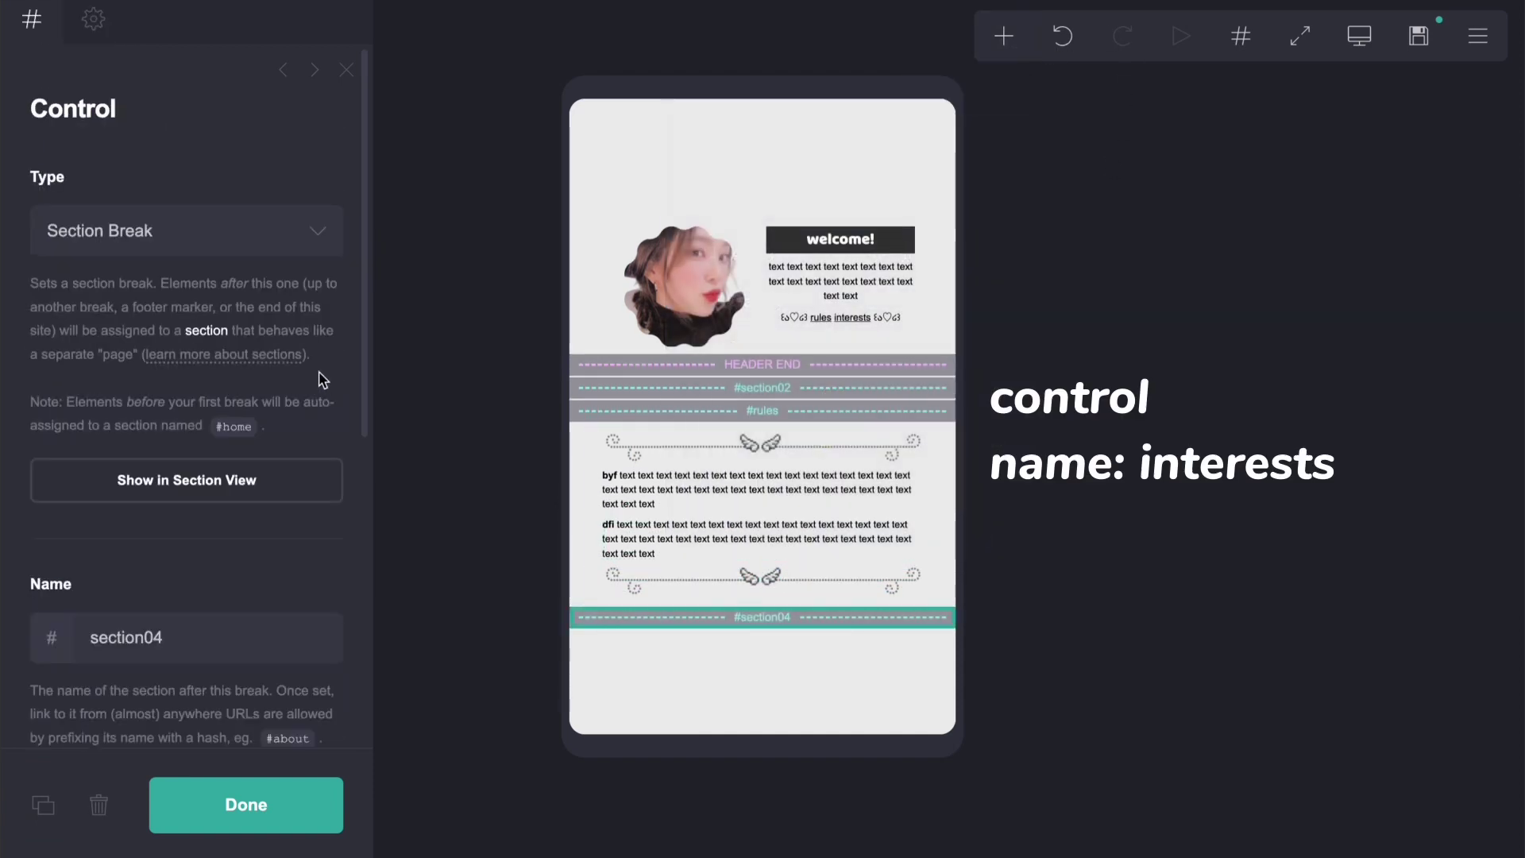
double_click(147, 622)
type("interests")
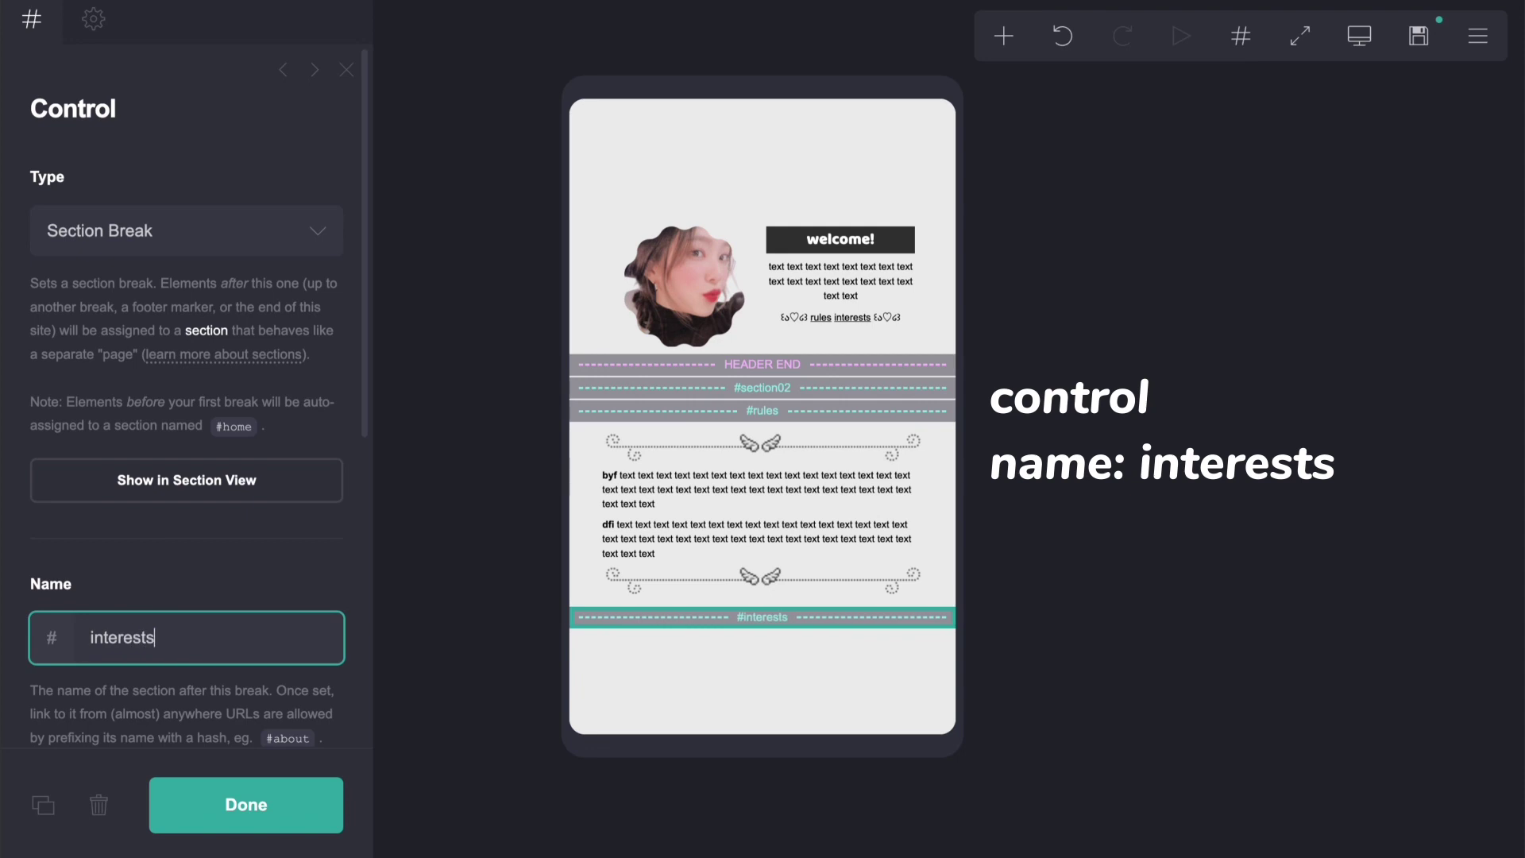
Step: Duplicate the rules container and move the copy below the interests section break
left_click(598, 526)
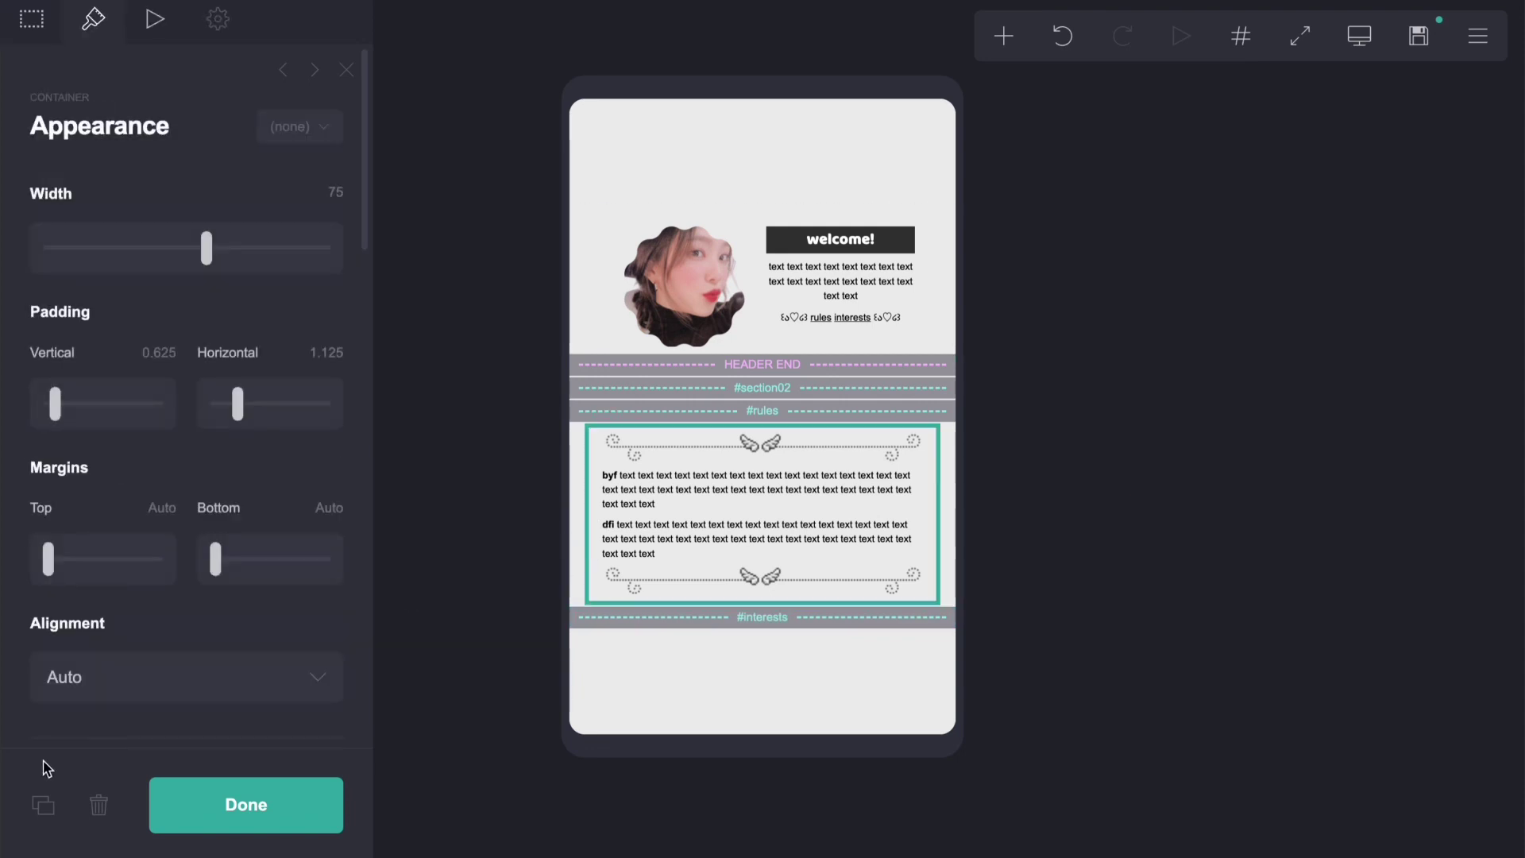
left_click(43, 804)
left_click_drag(599, 531, 625, 719)
Step: In the interests container, change the byf label to likes and delete the last two lines of its placeholder text
left_click(677, 599)
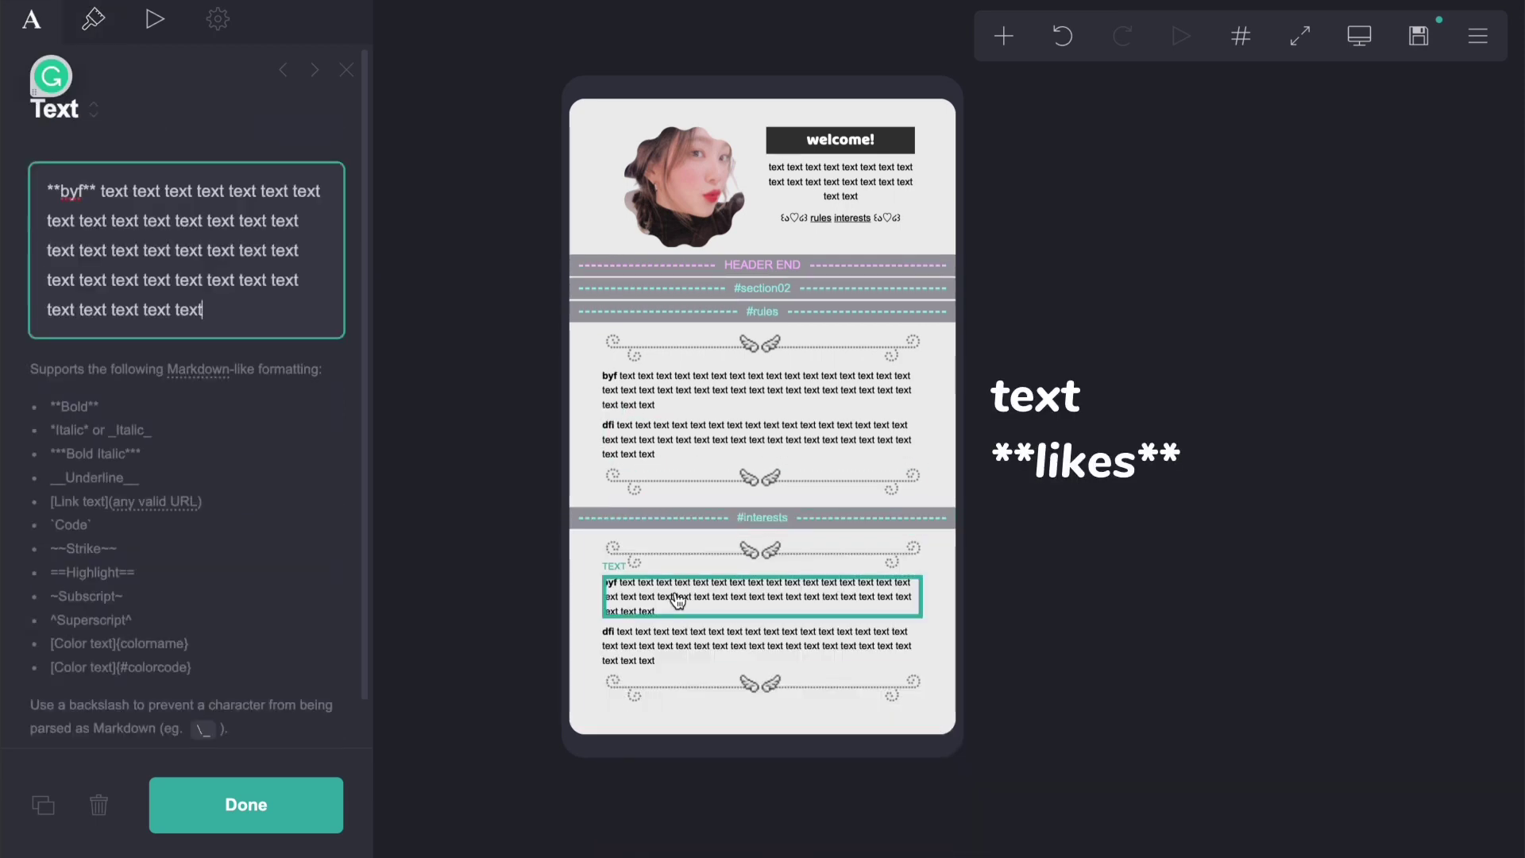
double_click(73, 190)
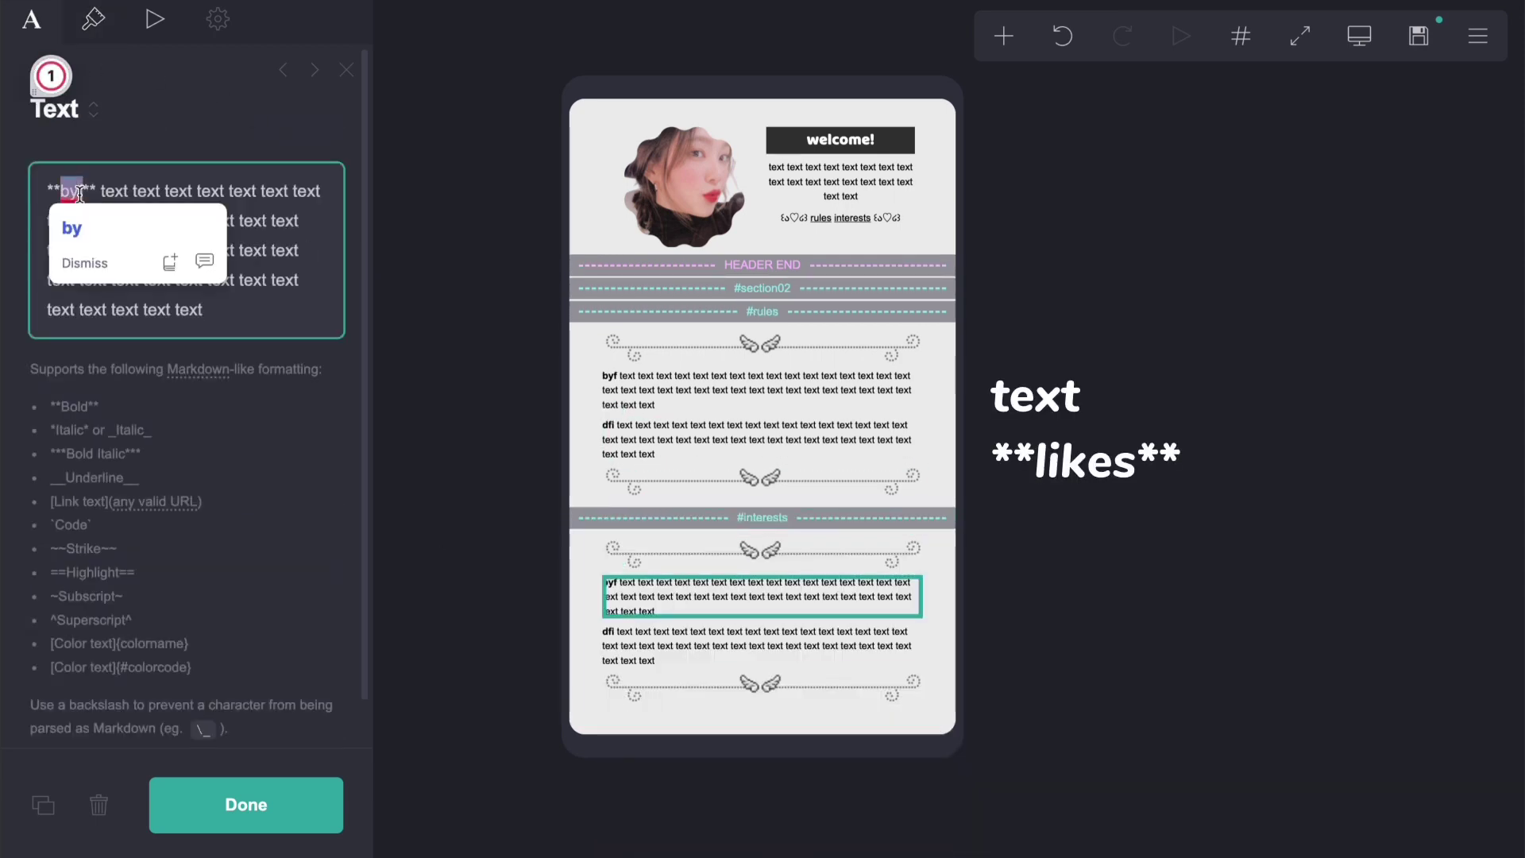
type("likes")
left_click_drag(258, 310, 38, 270)
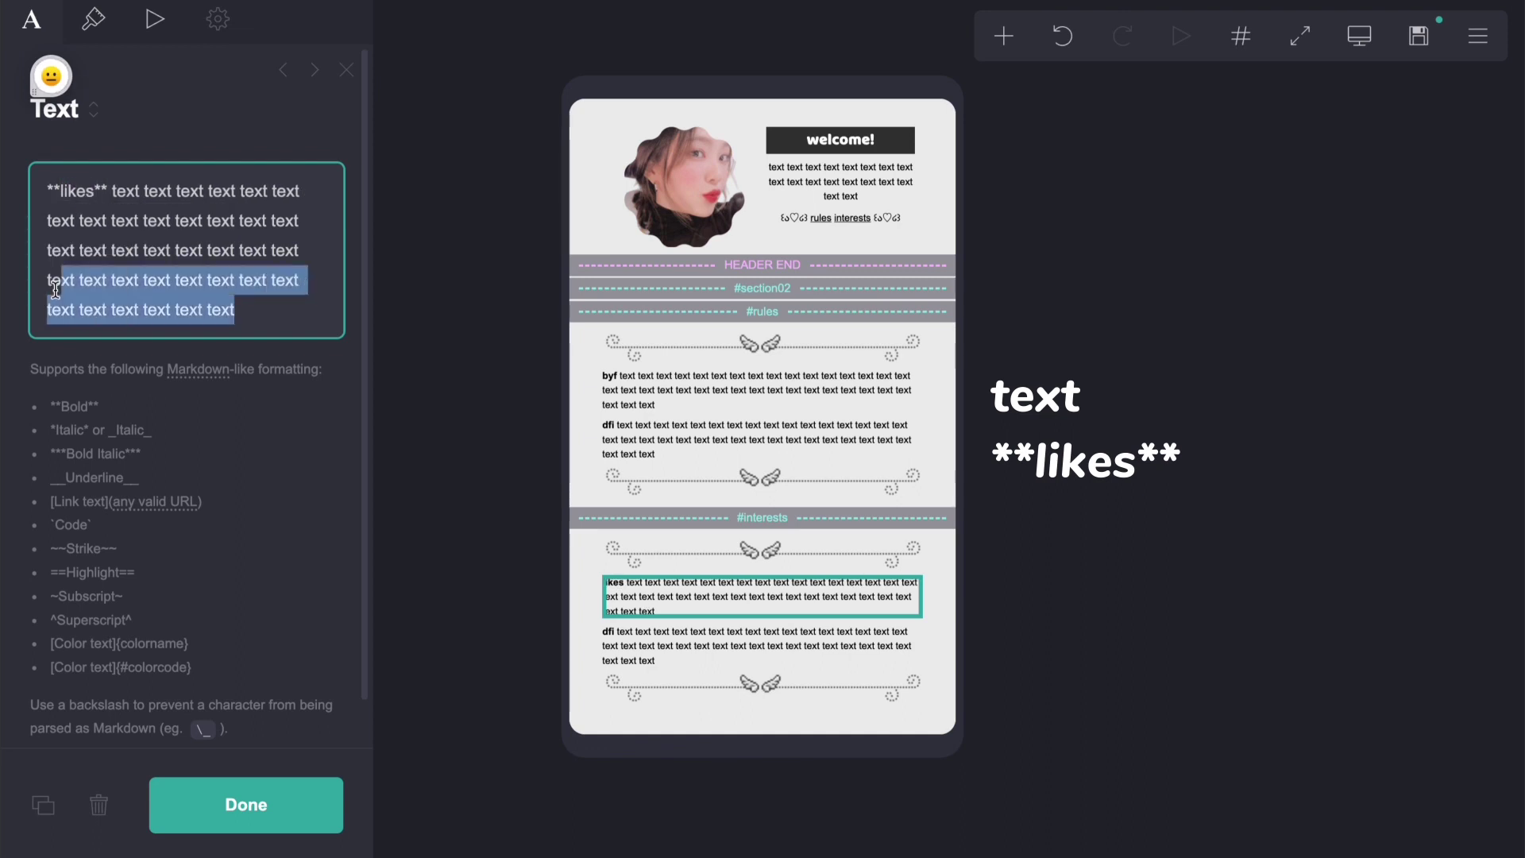
key("BackSpace")
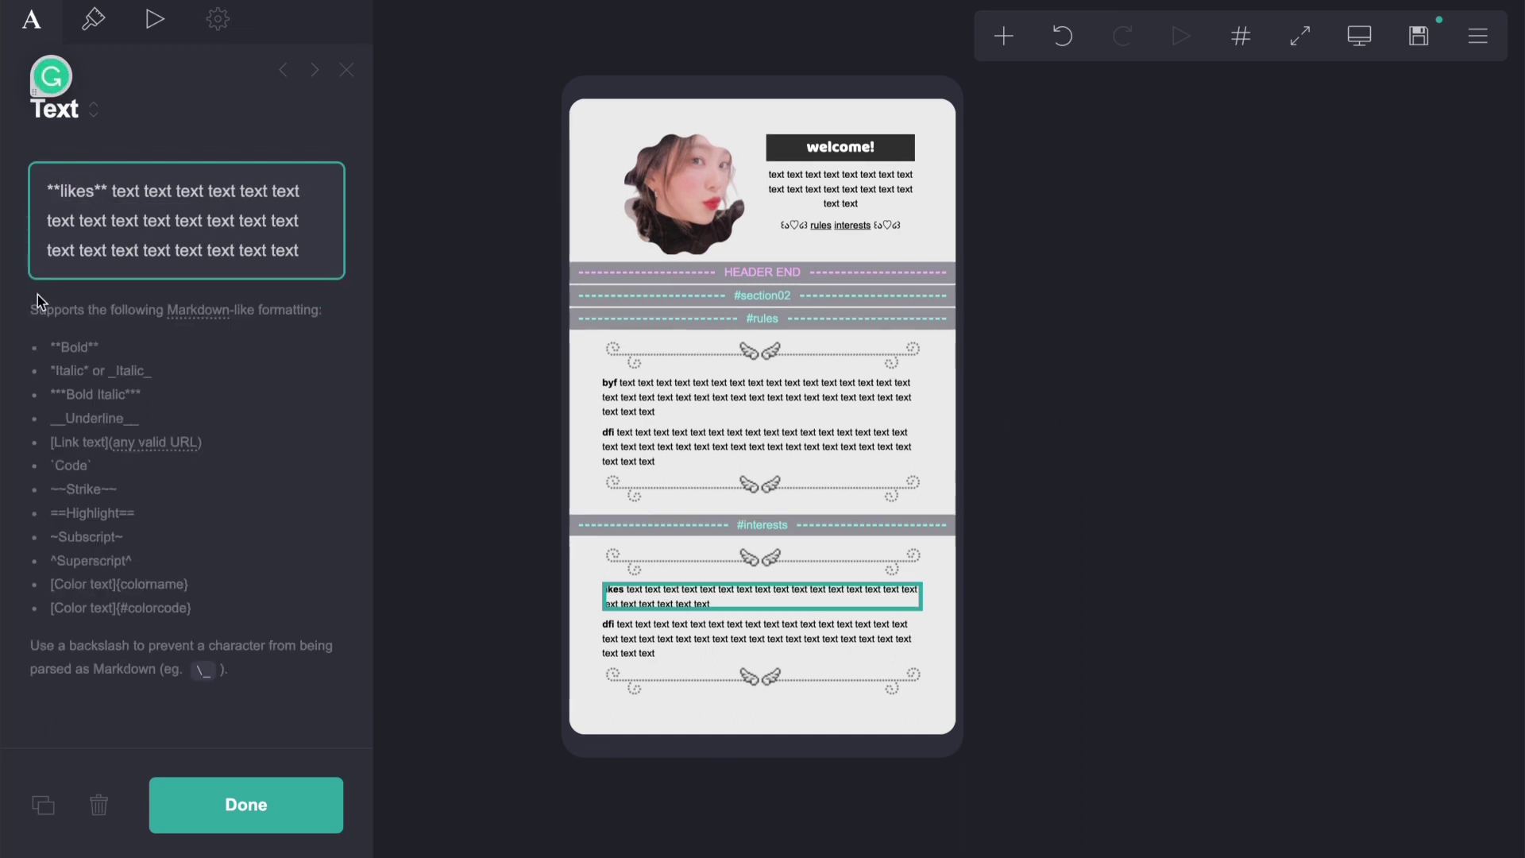
Step: Duplicate the likes text and change the copy's bold label to dislikes
left_click(43, 804)
double_click(80, 191)
type("dislikes")
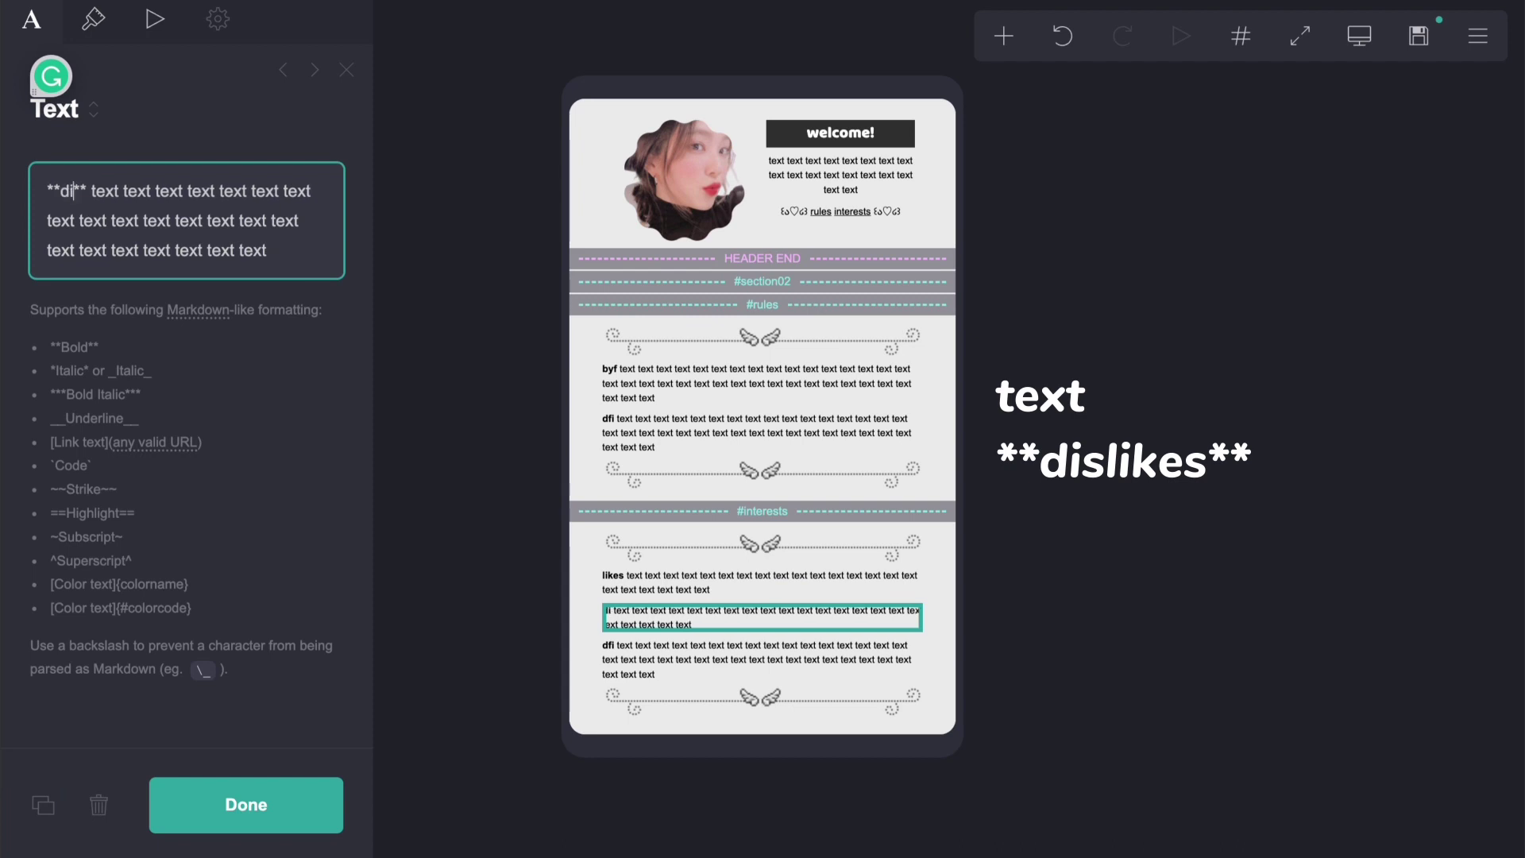
Step: In the interests container, change the dfi label to stan list and delete the last line of its placeholder text
left_click(670, 665)
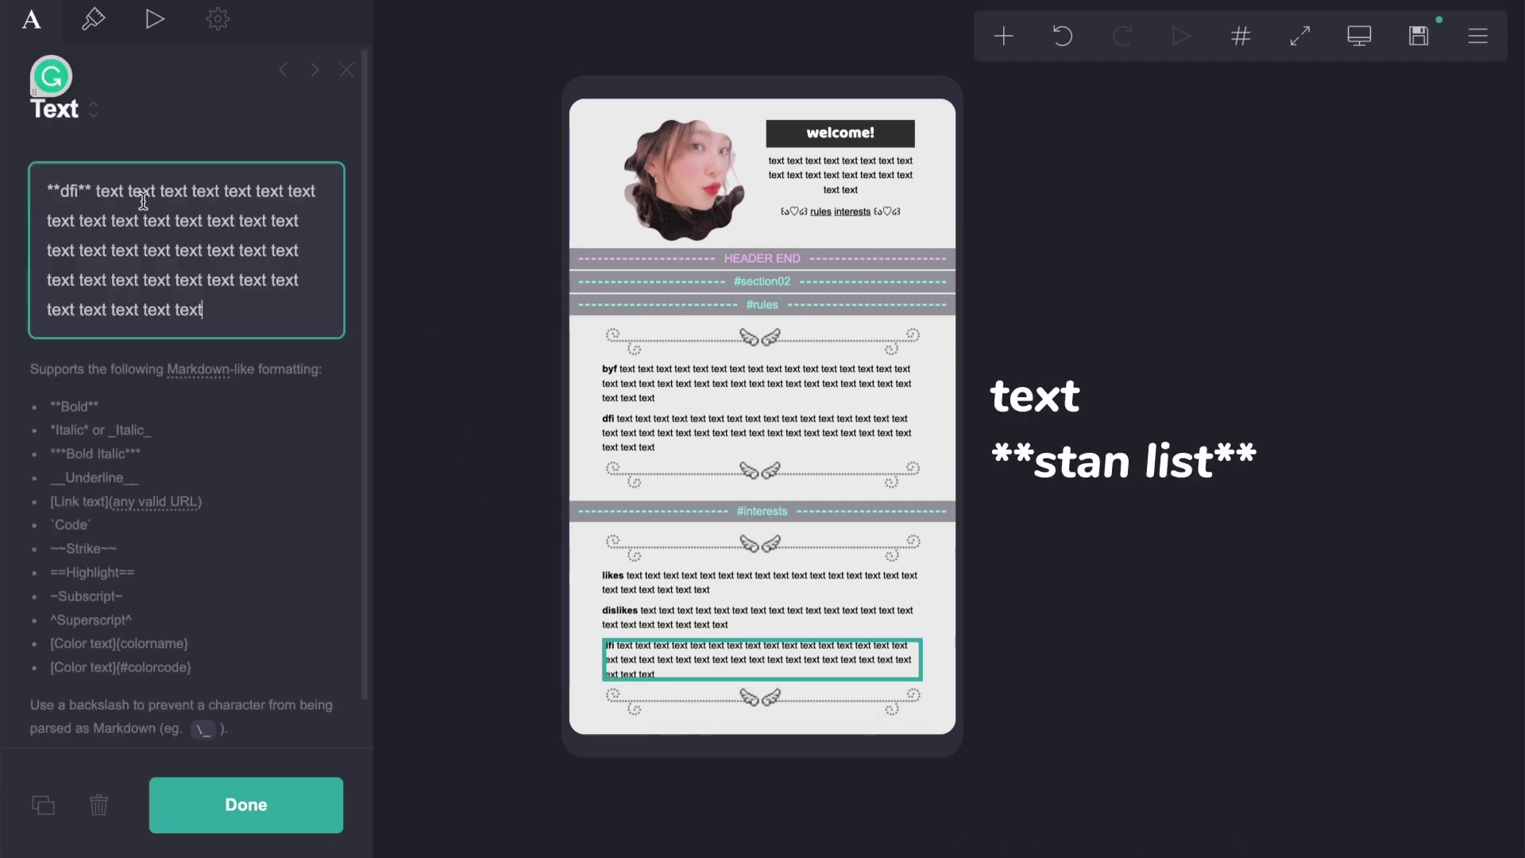
type("stan list")
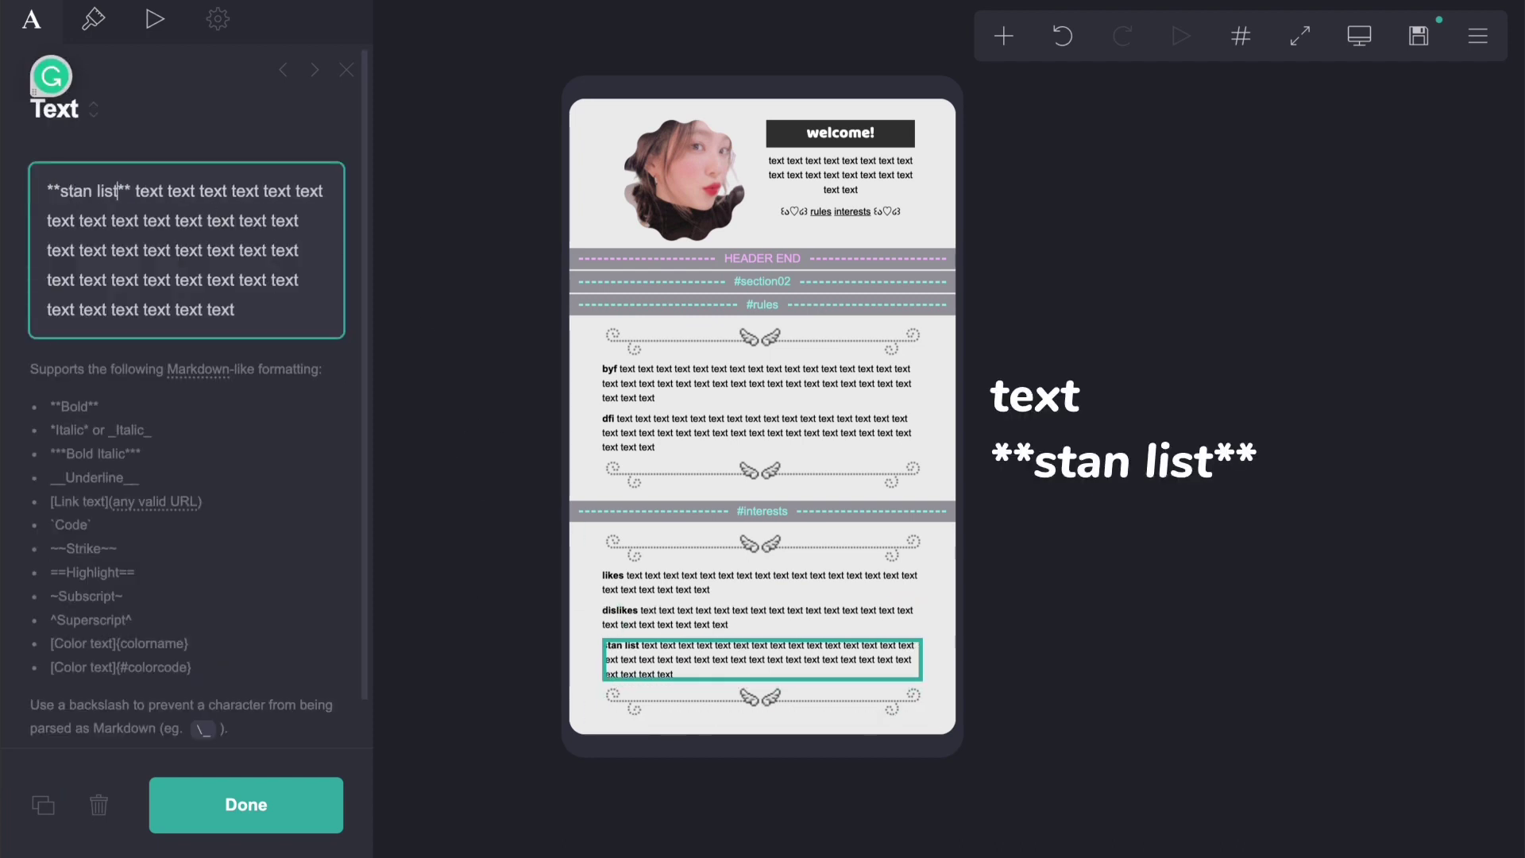
left_click_drag(266, 316, 40, 312)
key("BackSpace")
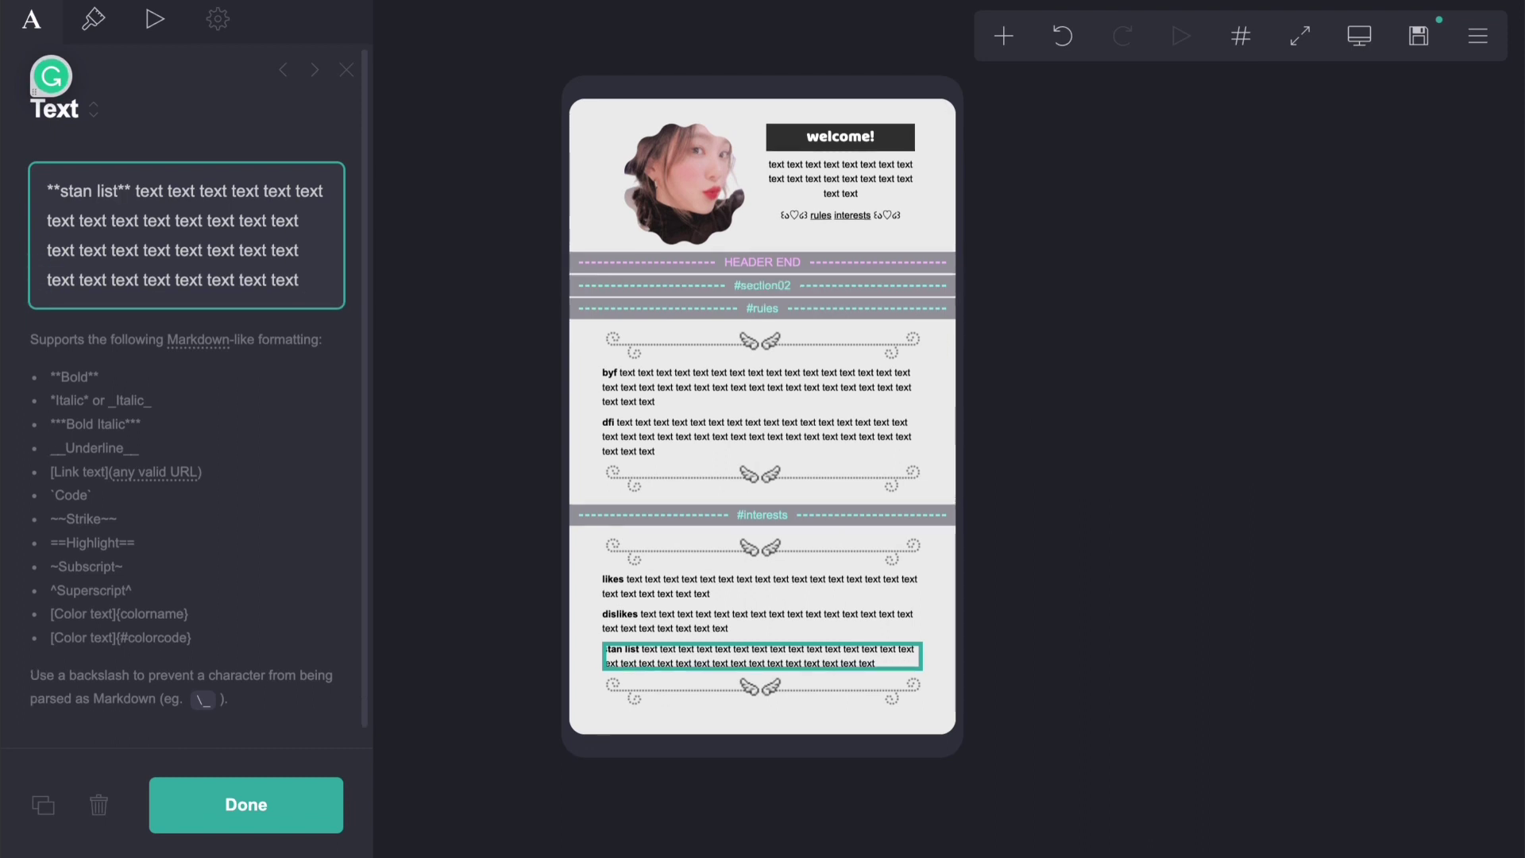
Step: Set the page's on-load animation to Fade In
left_click(585, 137)
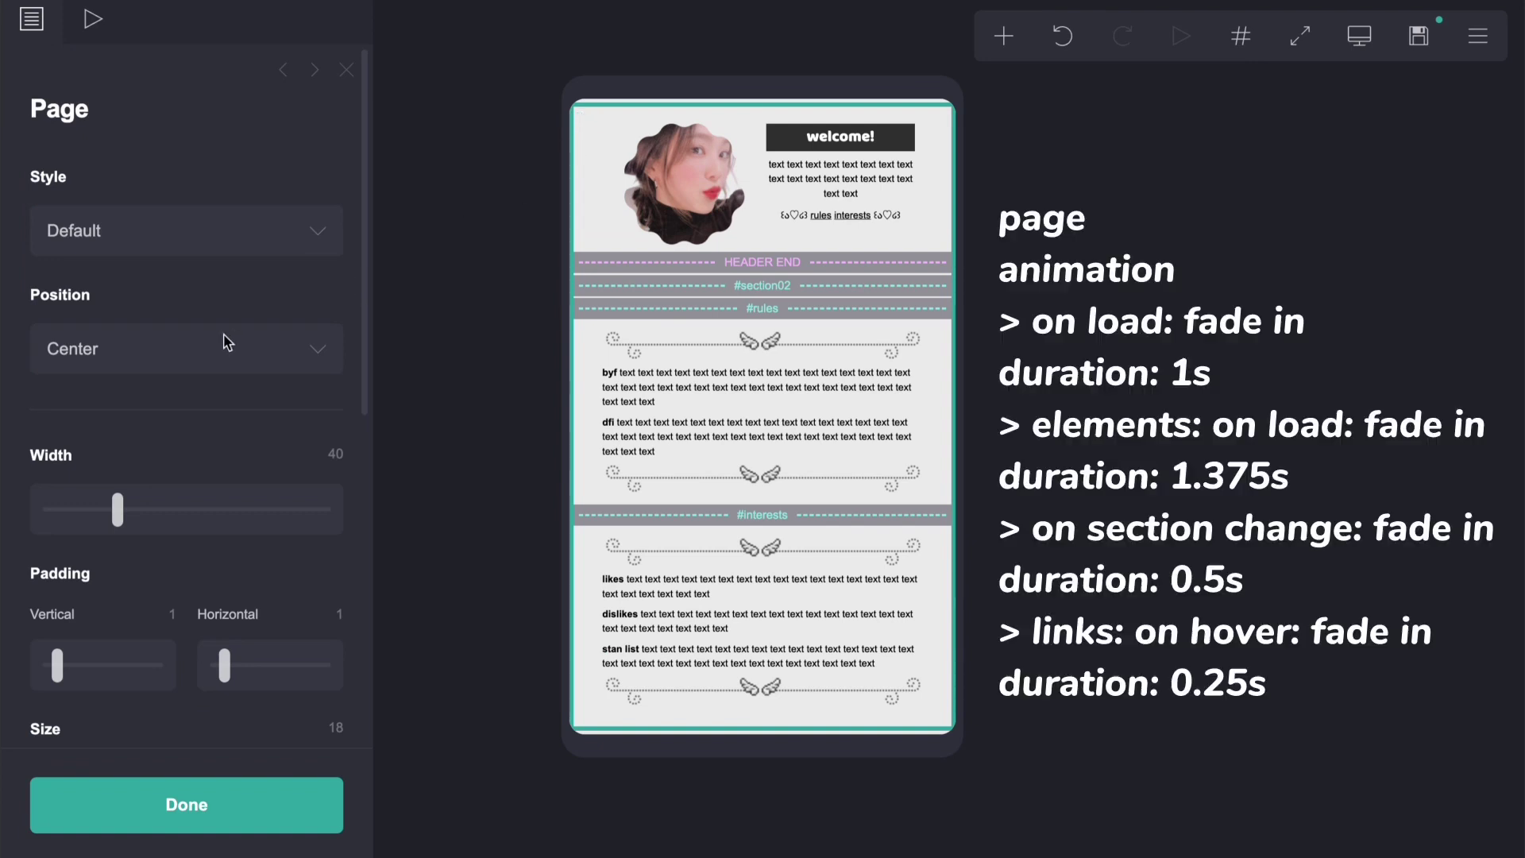
left_click(93, 18)
left_click(154, 317)
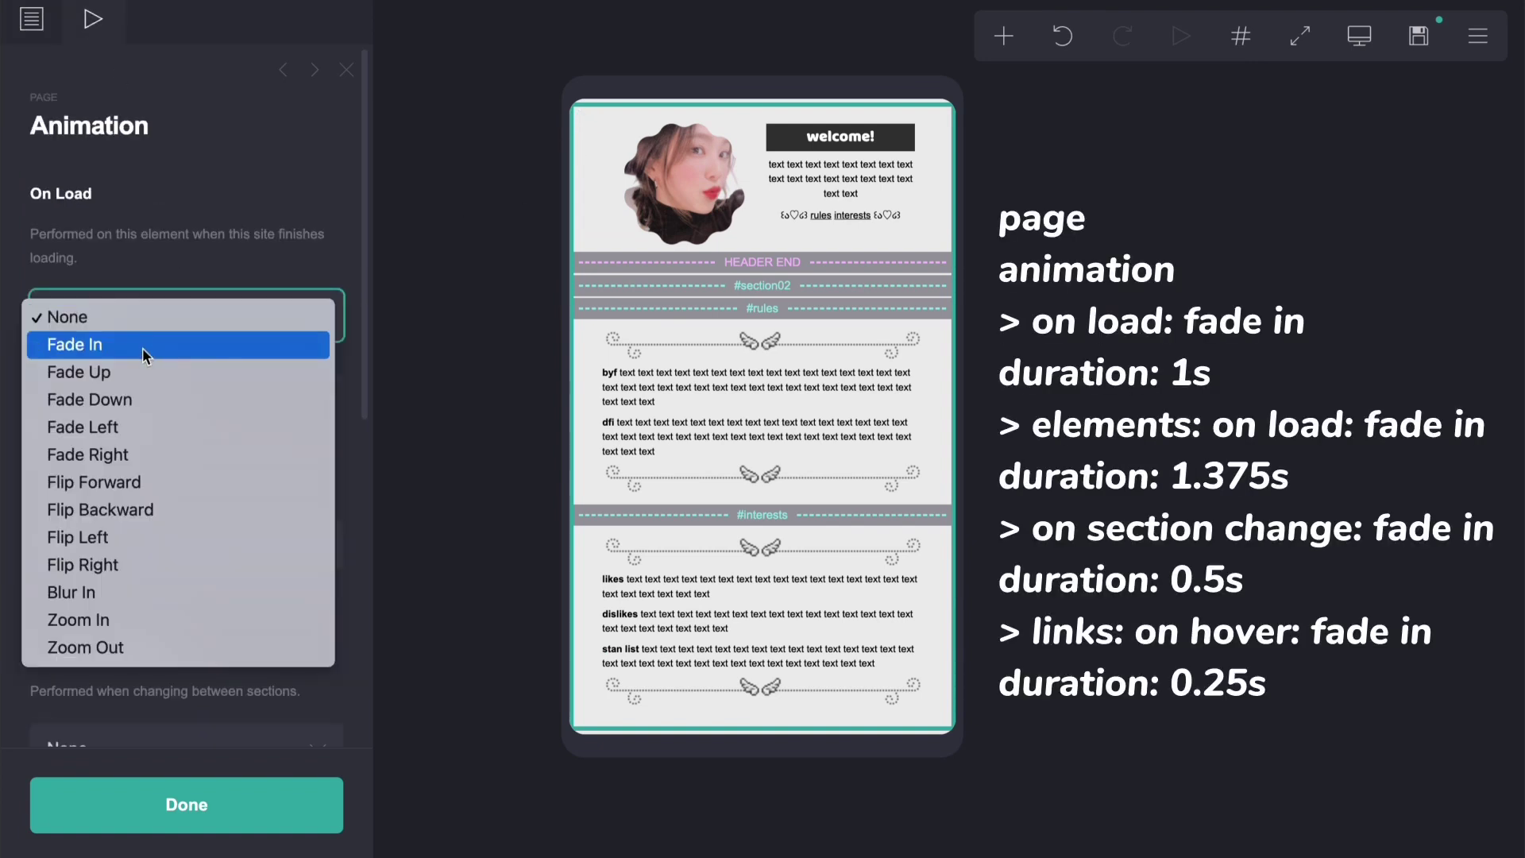
left_click(142, 348)
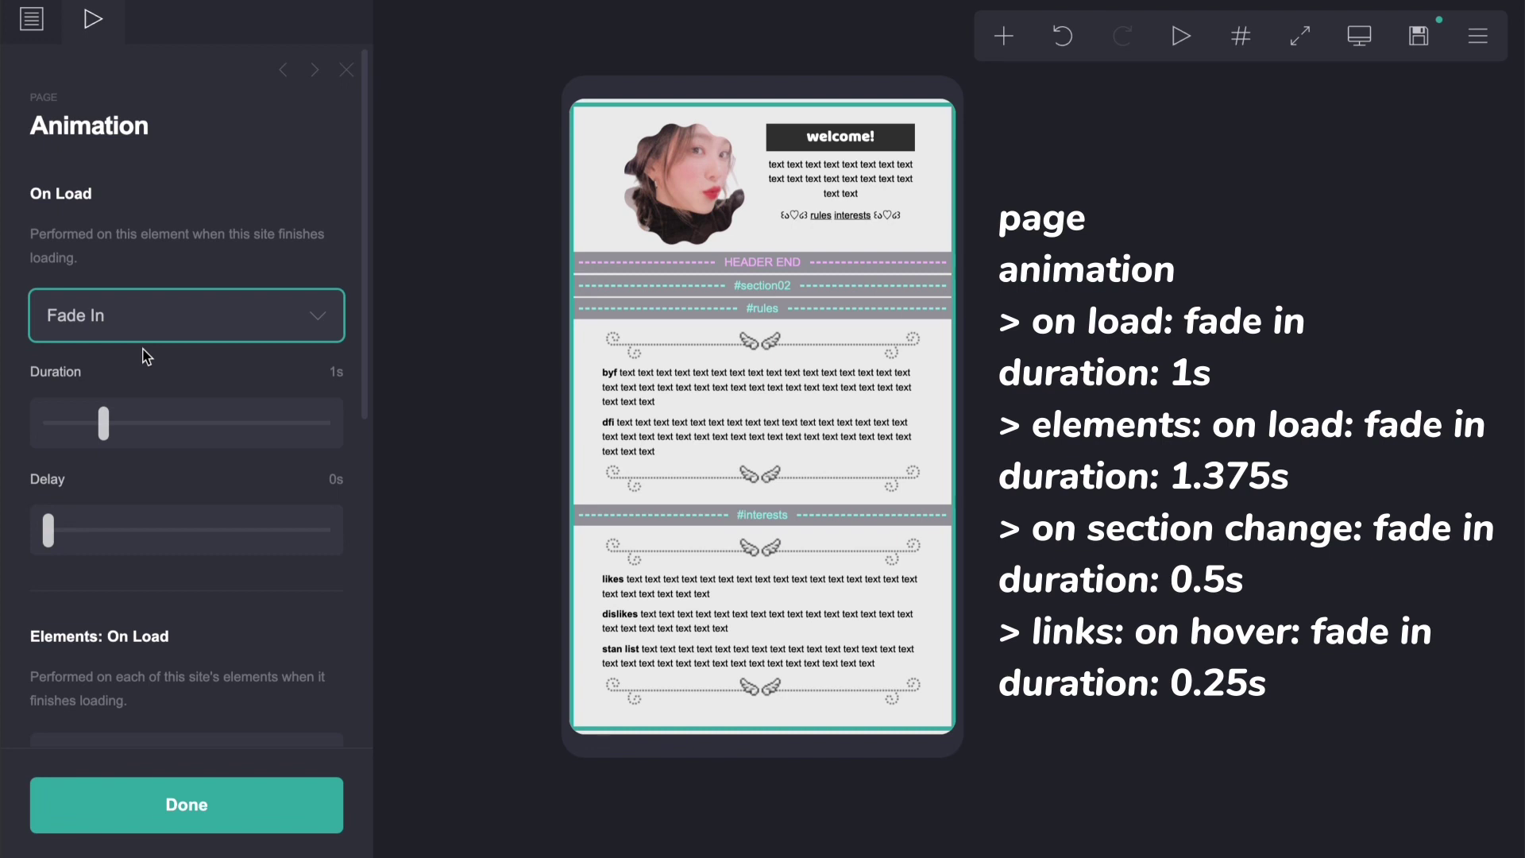
Step: Set the page's animation for changing between sections to Fade In
scroll(179, 478, "down", 5)
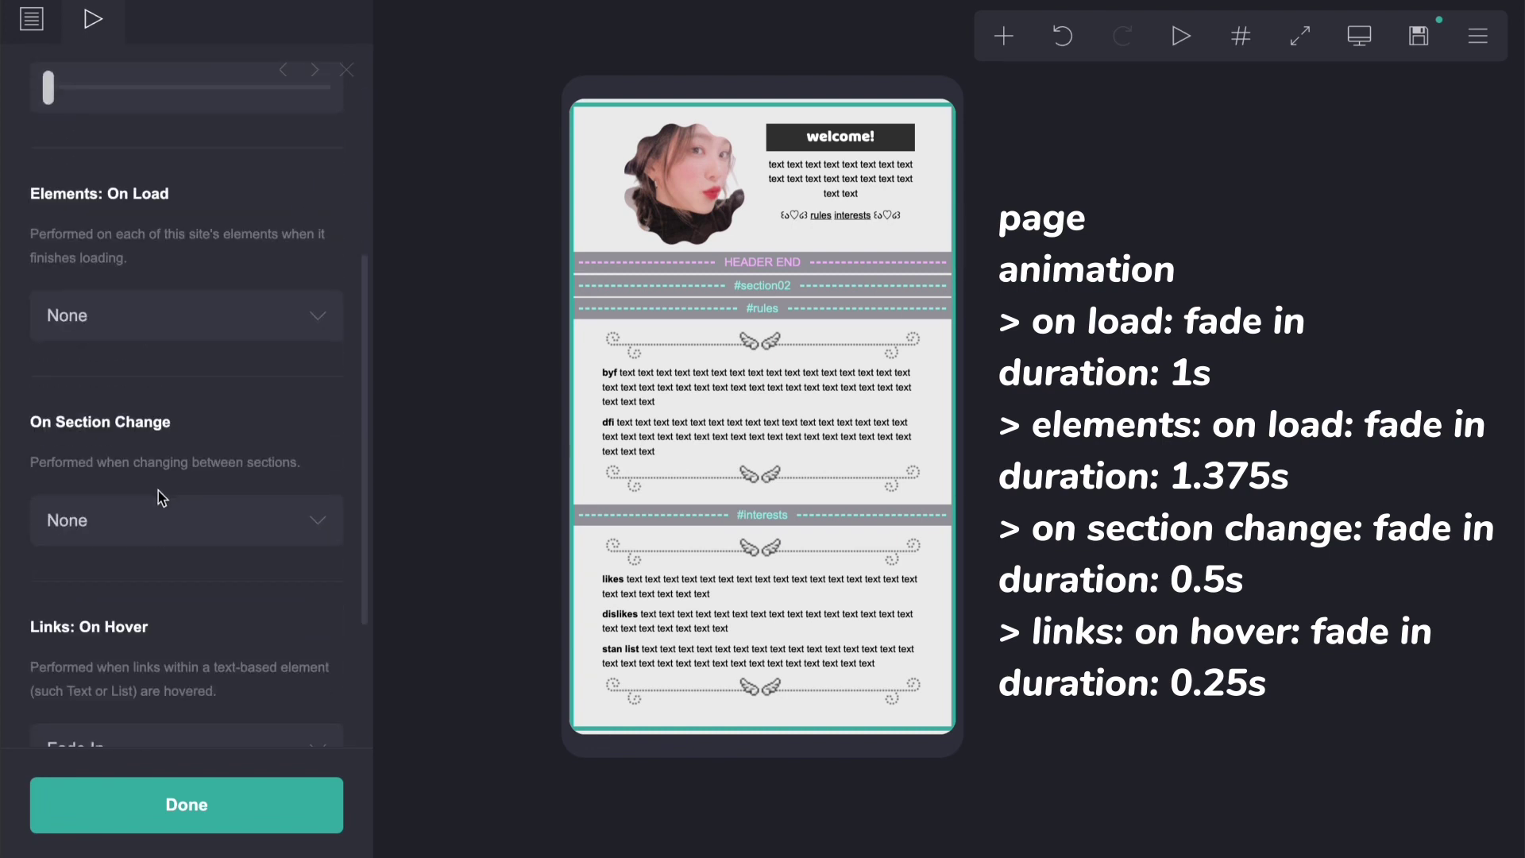
left_click(148, 516)
left_click(127, 551)
scroll(127, 553, "down", 2)
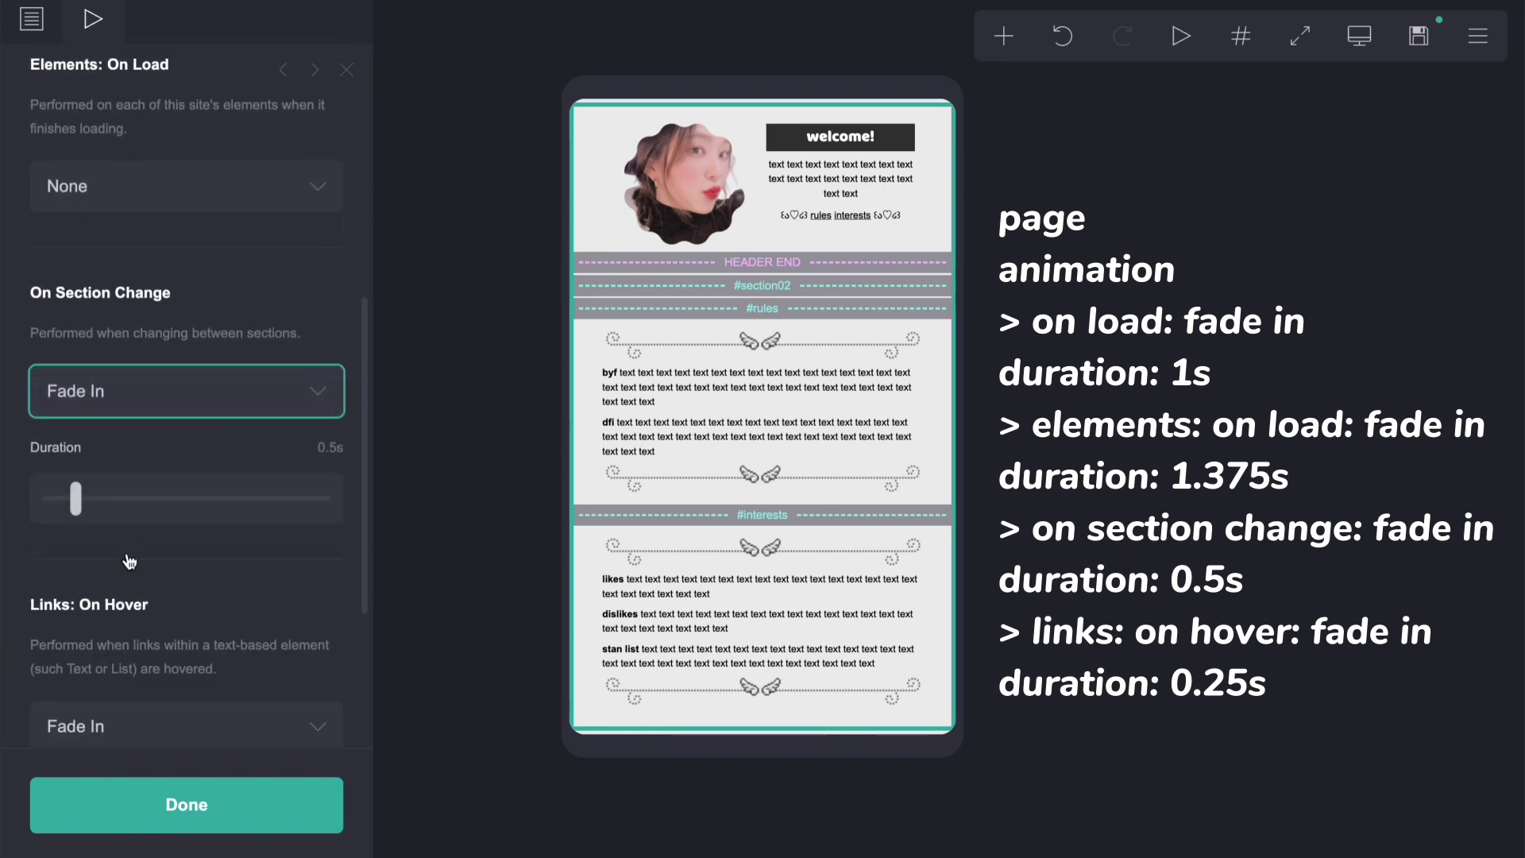
Step: Set the page's on-load animation for elements to Fade In with a duration of 1.375s
scroll(131, 561, "up", 4)
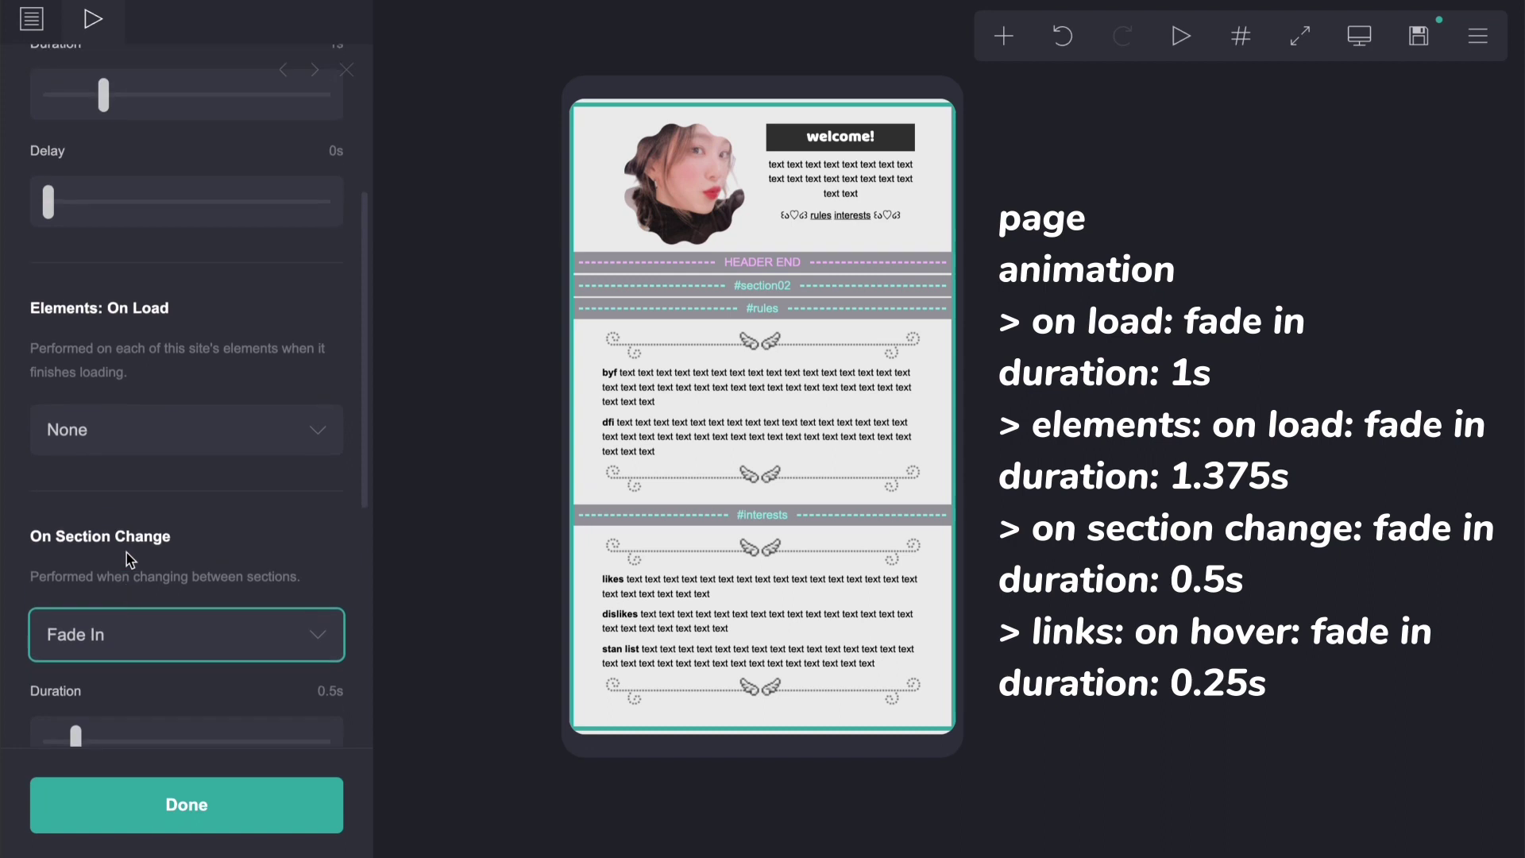
left_click(125, 448)
left_click(132, 467)
scroll(132, 468, "down", 1)
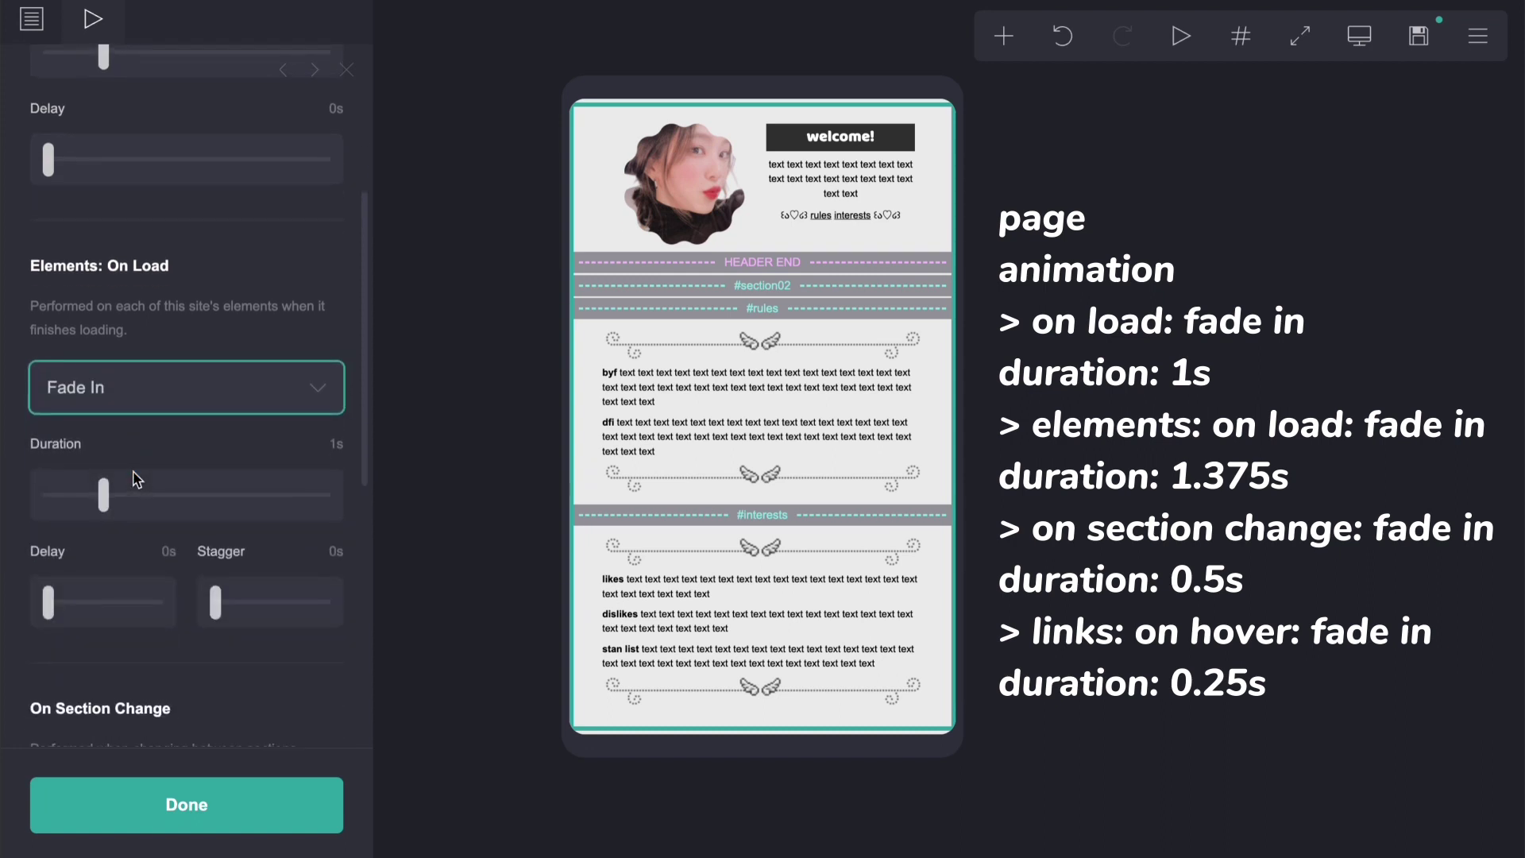
left_click_drag(88, 501, 125, 495)
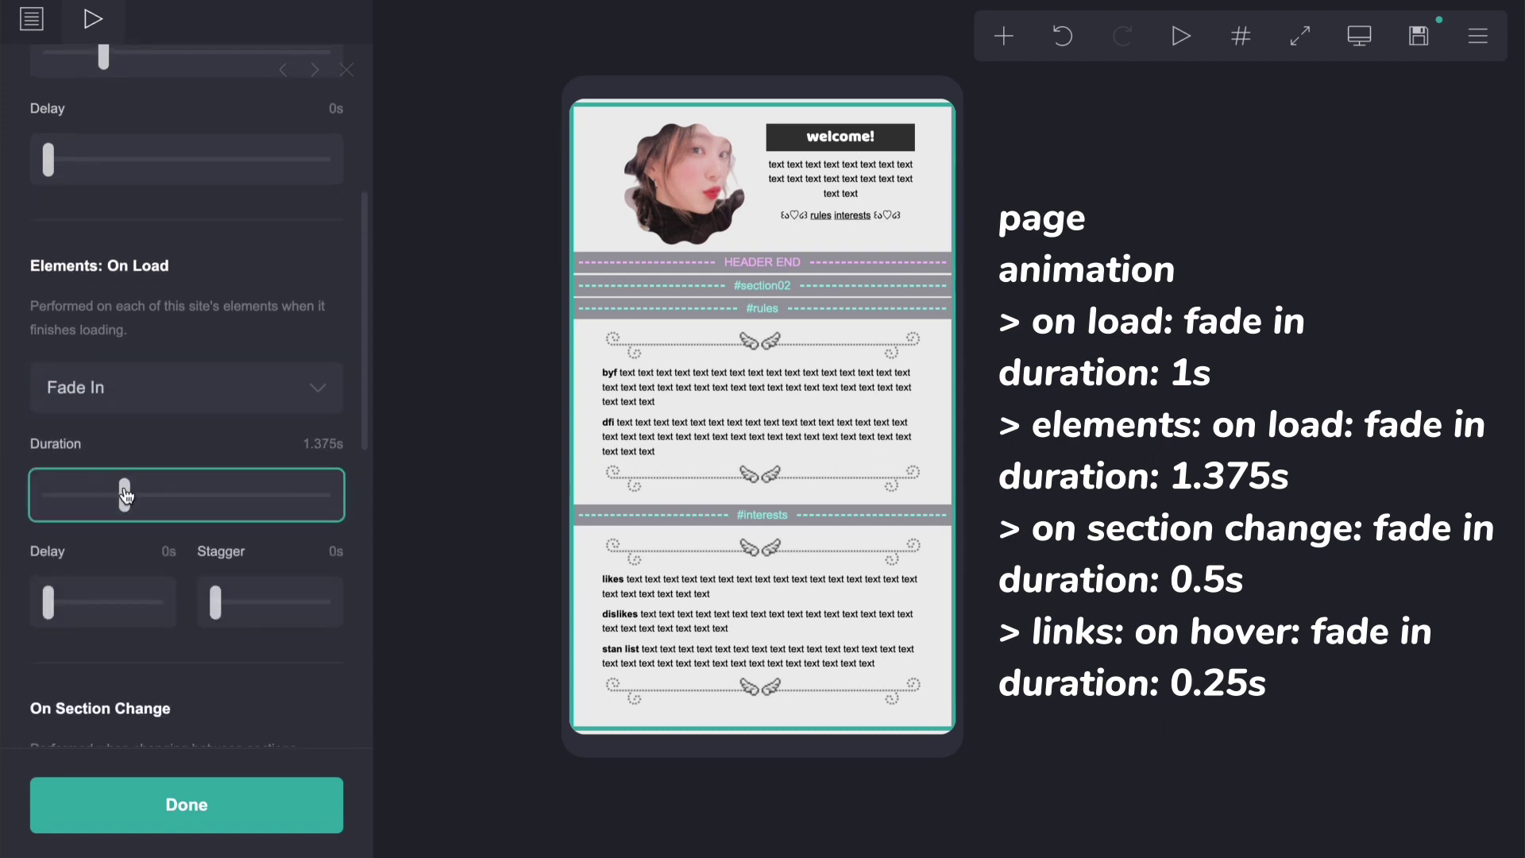
scroll(125, 531, "down", 7)
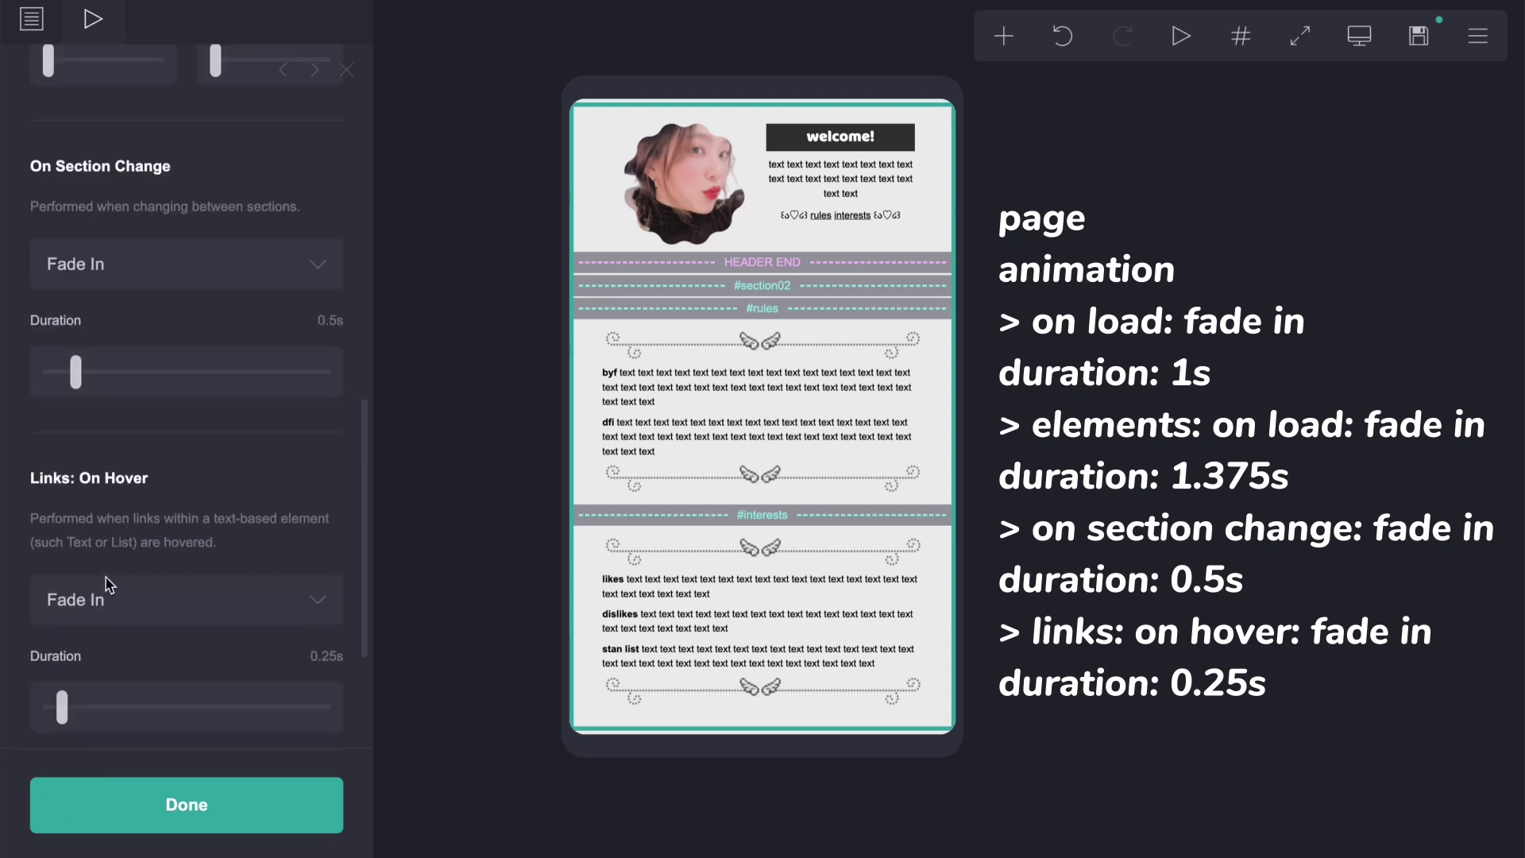
scroll(107, 578, "down", 2)
scroll(107, 578, "up", 13)
left_click(346, 72)
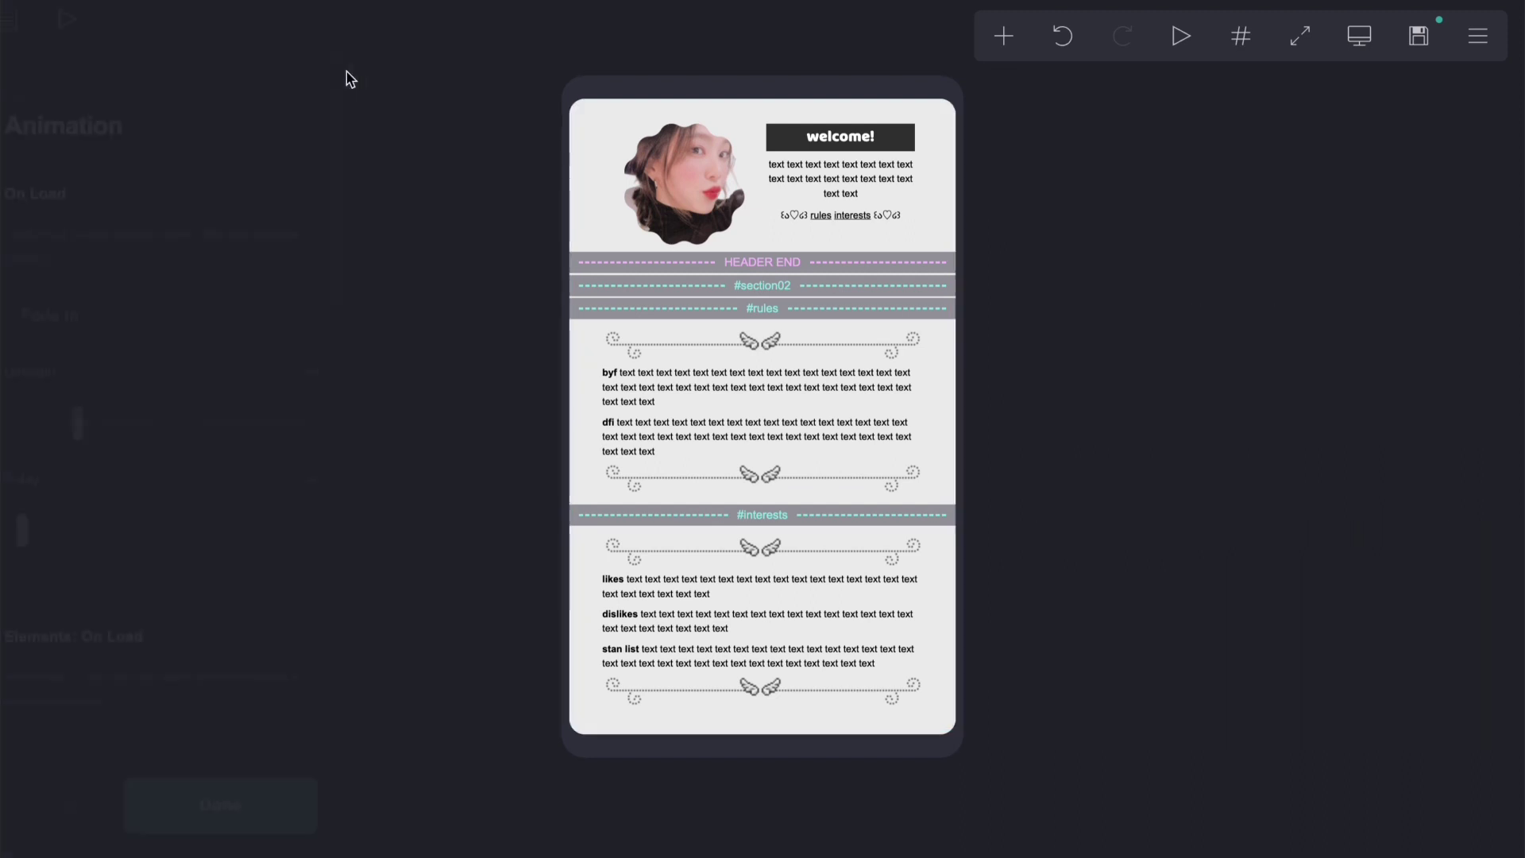
Step: Give the site background a Fade In on-load animation with a duration of 1.375s
left_click(1477, 36)
left_click(1420, 237)
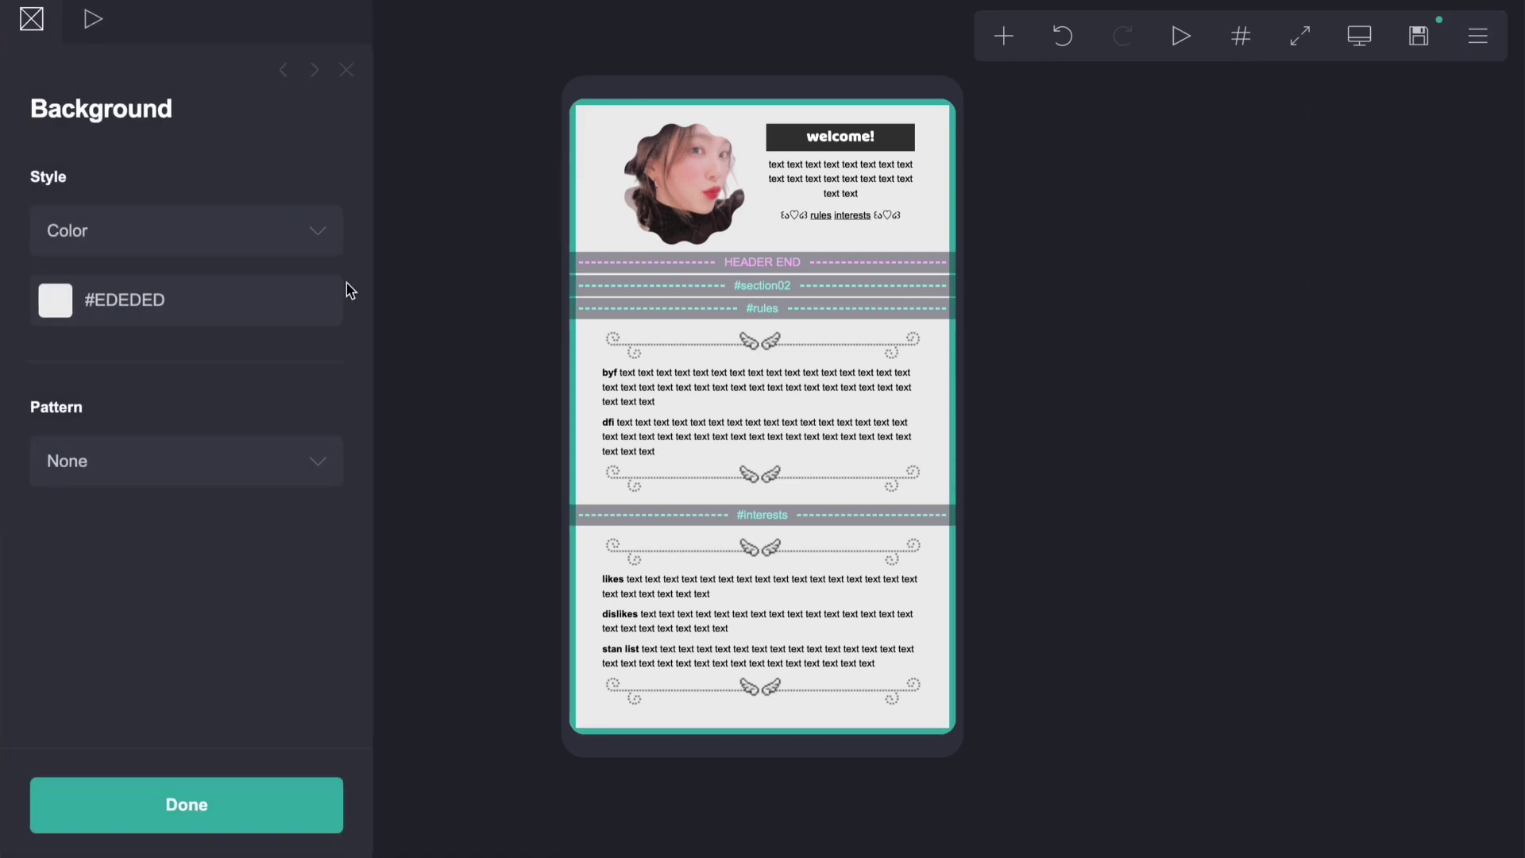
left_click(91, 23)
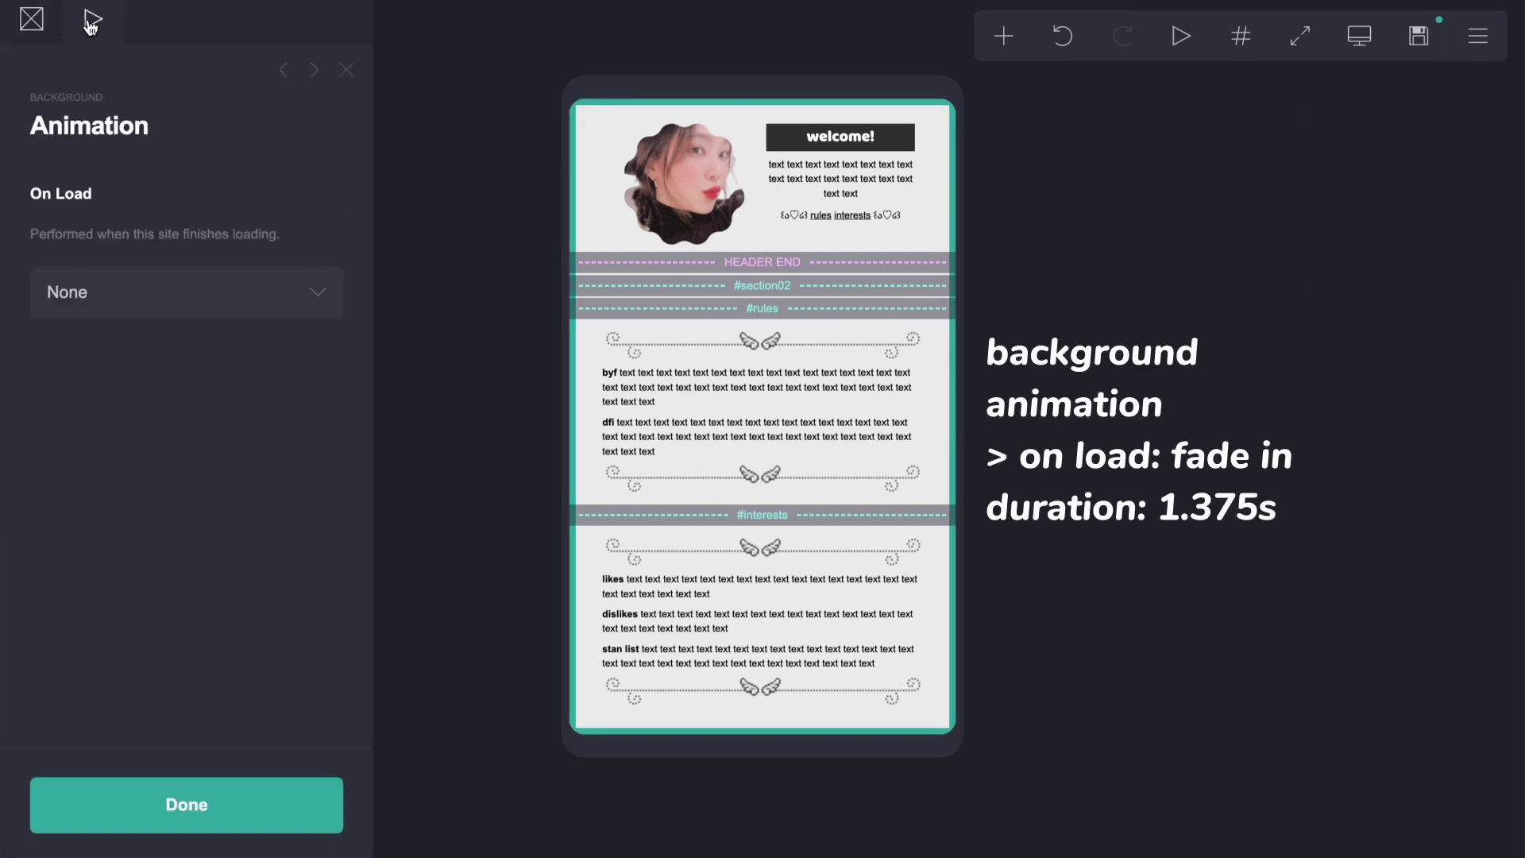
left_click(111, 297)
left_click(112, 329)
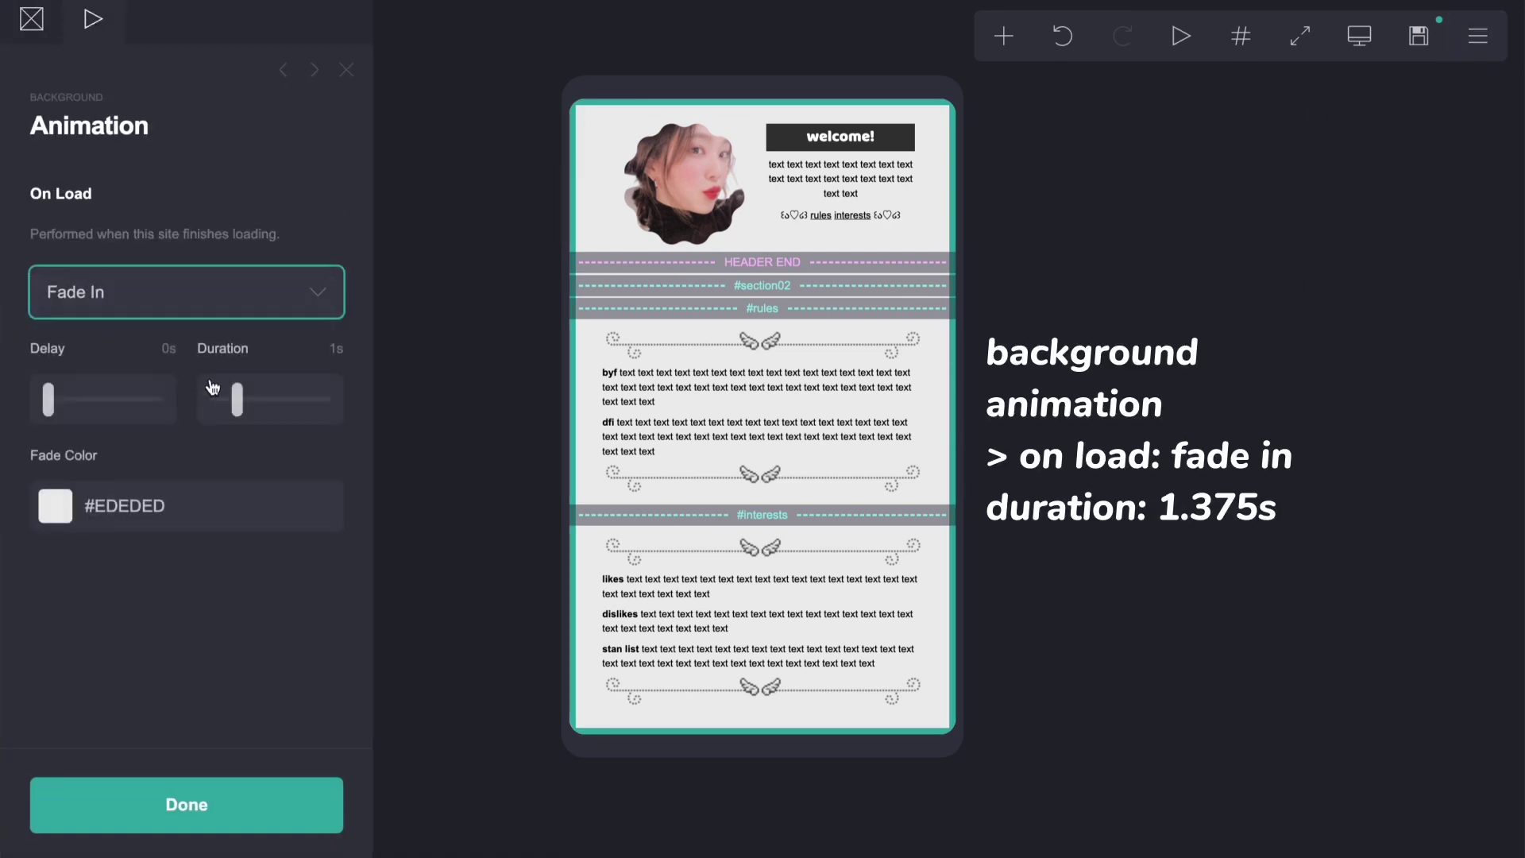
left_click_drag(212, 397, 249, 397)
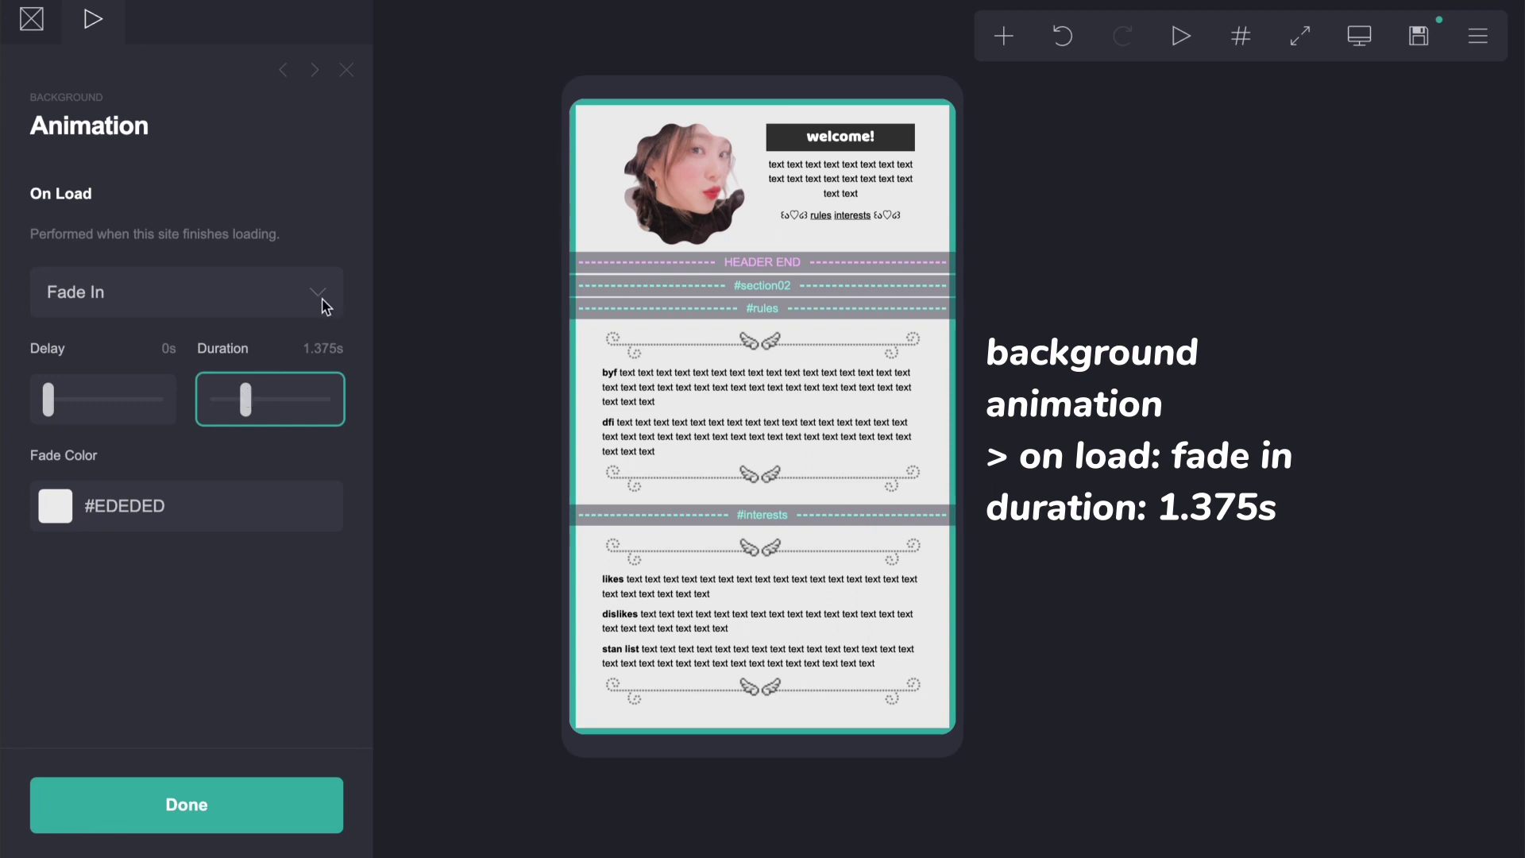
left_click(349, 70)
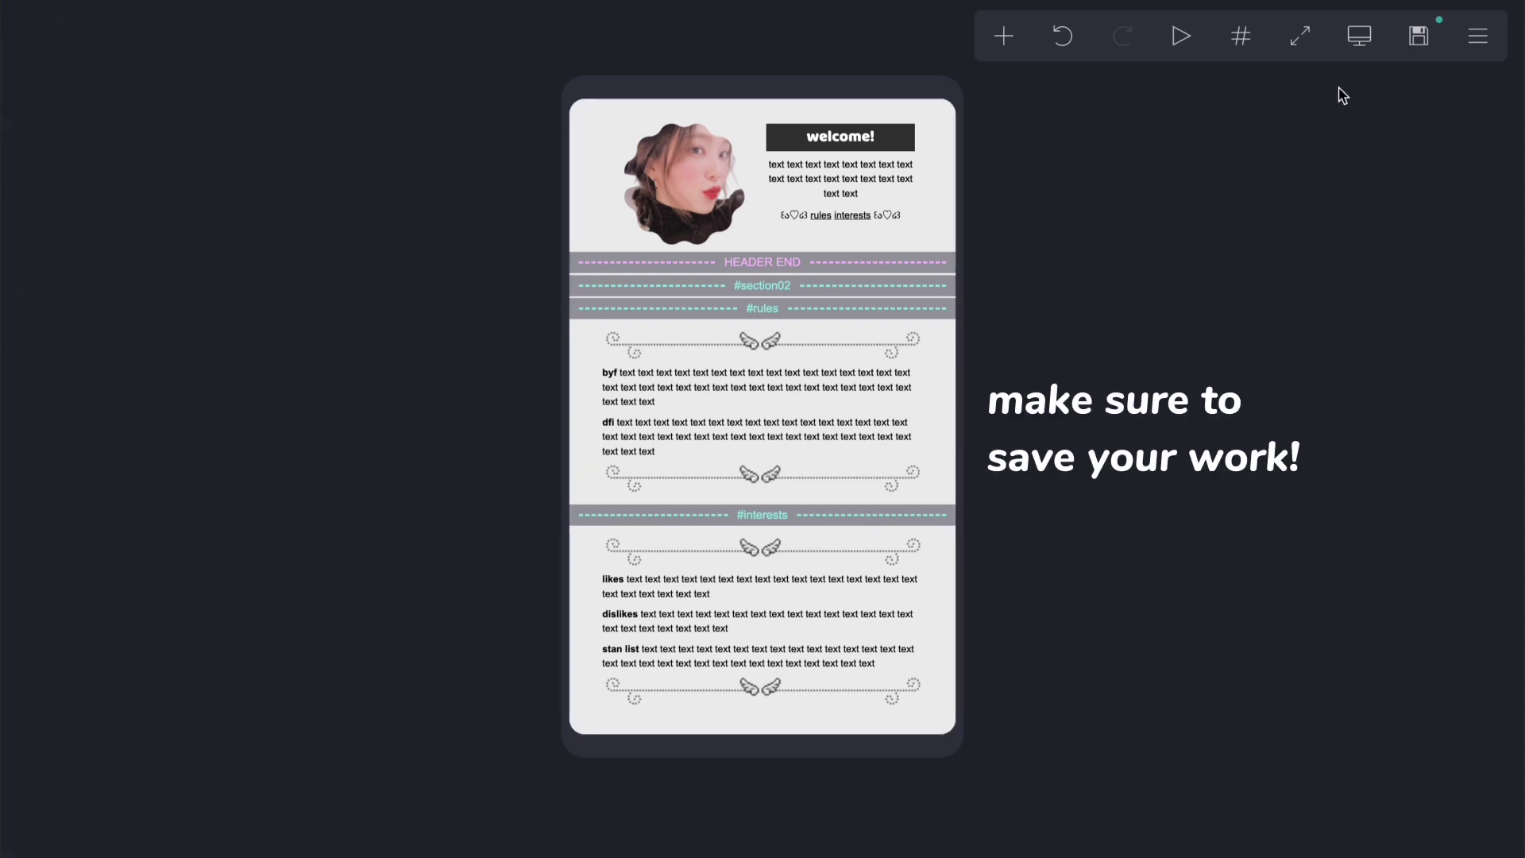
Step: Save the site as an offline draft with CARRD as both the title and the description
left_click(1419, 36)
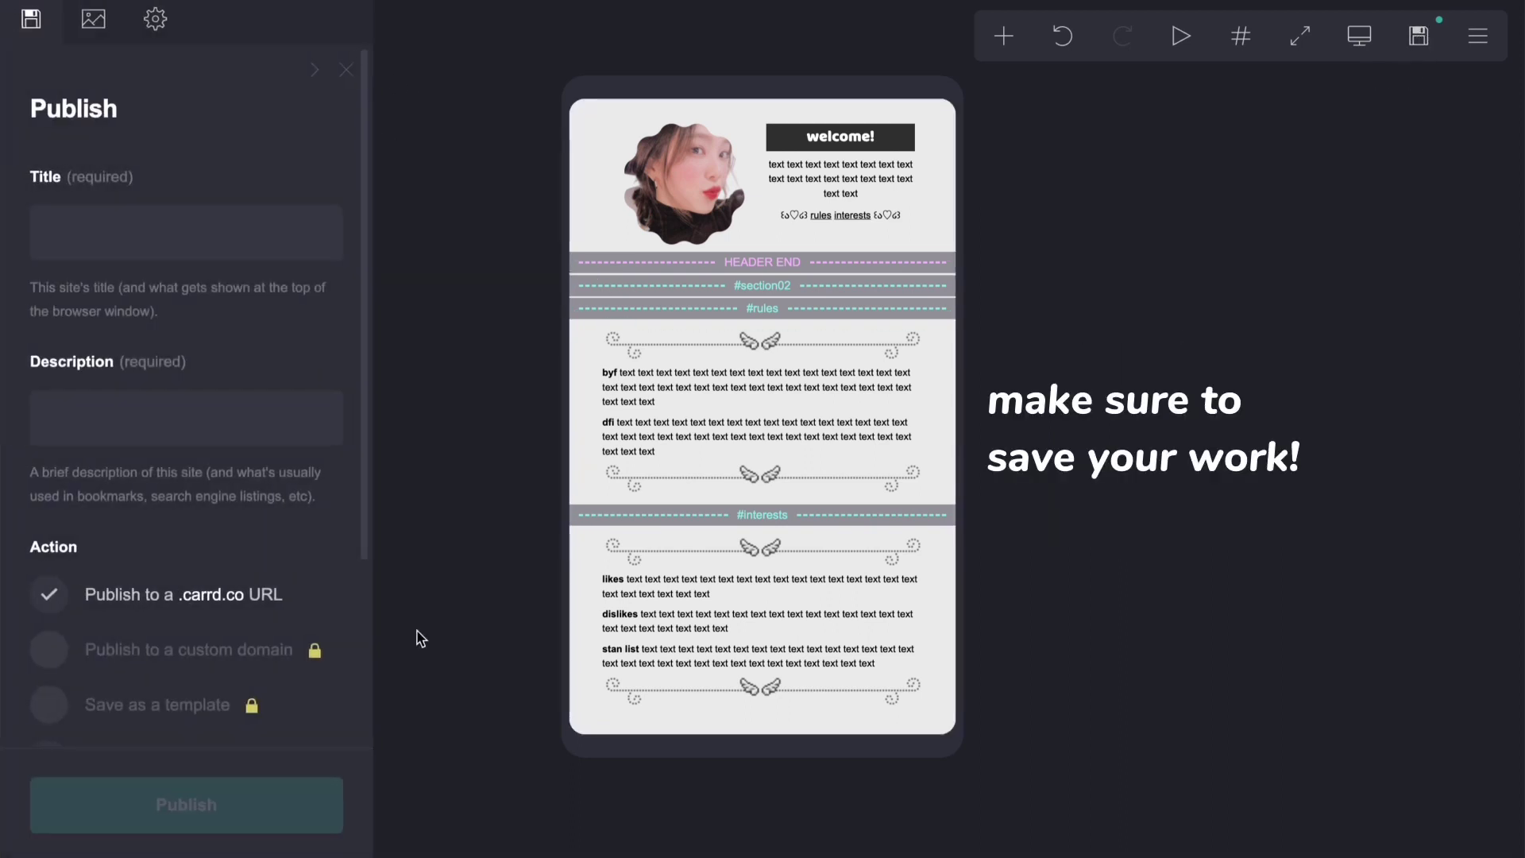
left_click(127, 250)
type("cARRD")
left_click(116, 407)
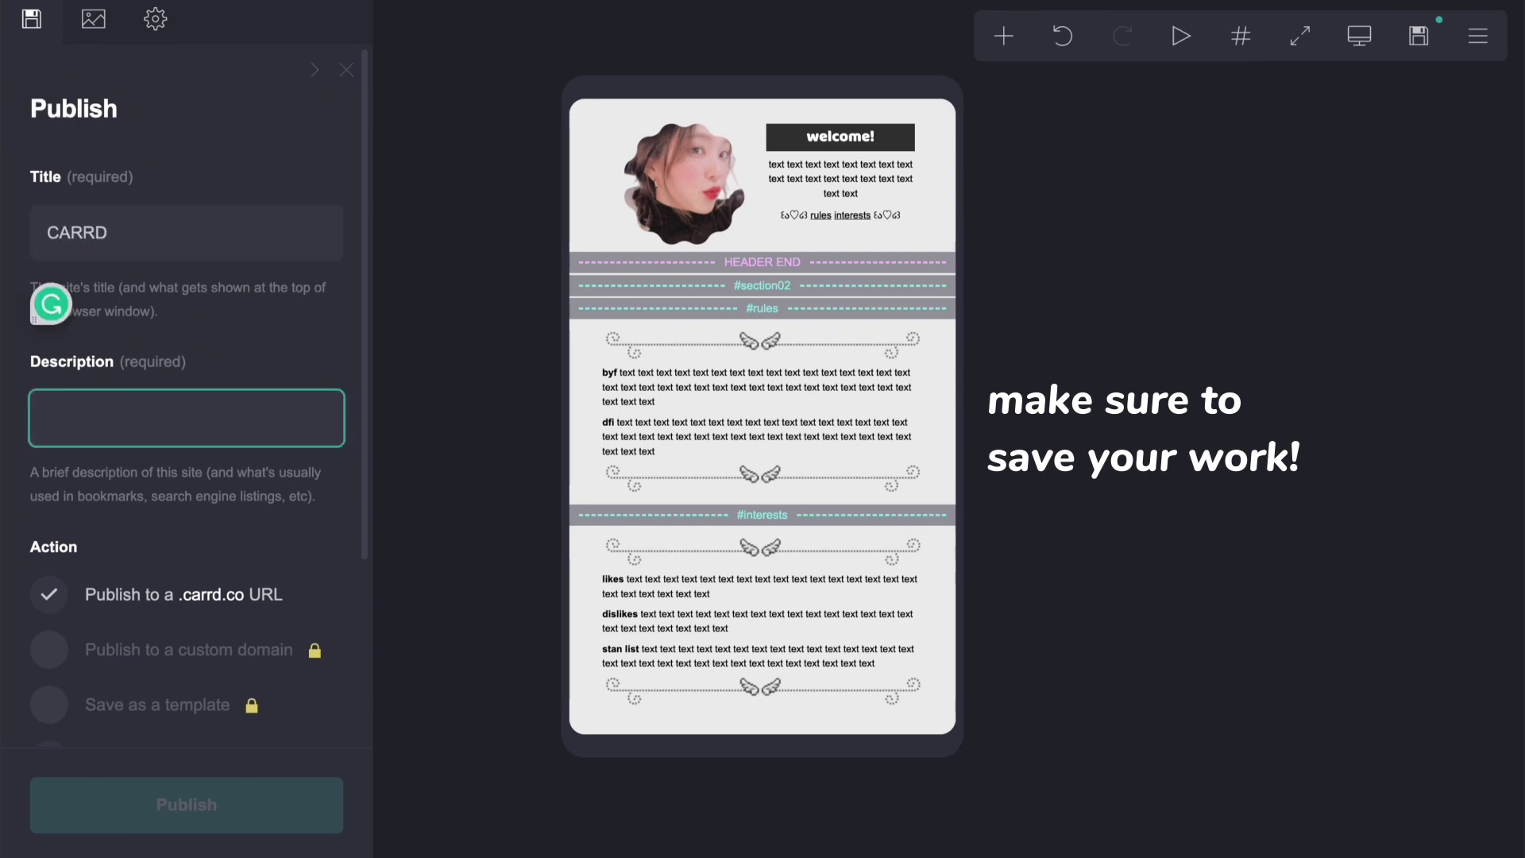
scroll(121, 476, "down", 1)
left_click(94, 699)
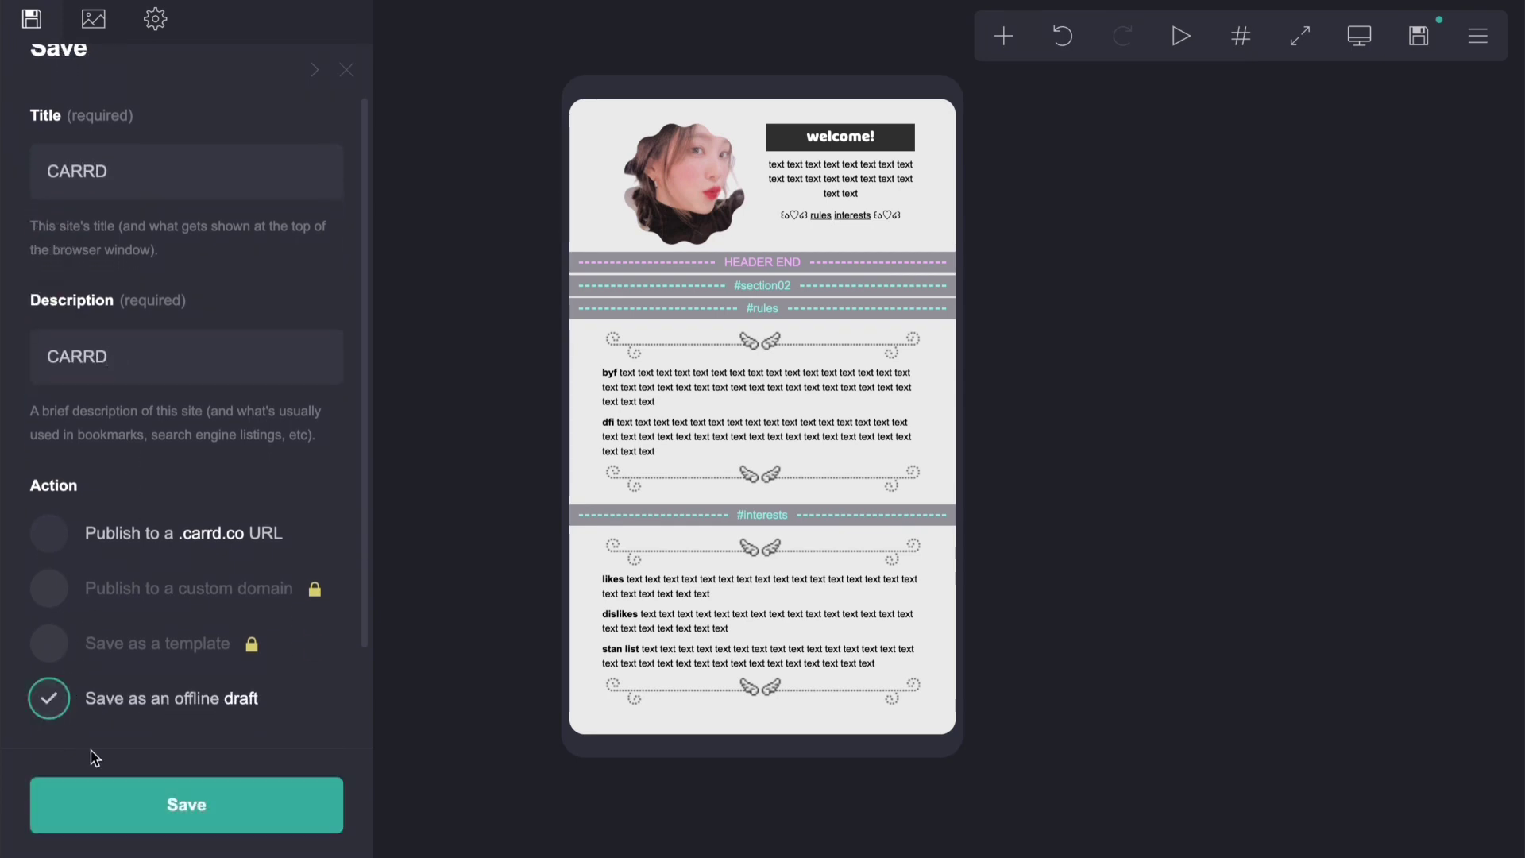
left_click(106, 794)
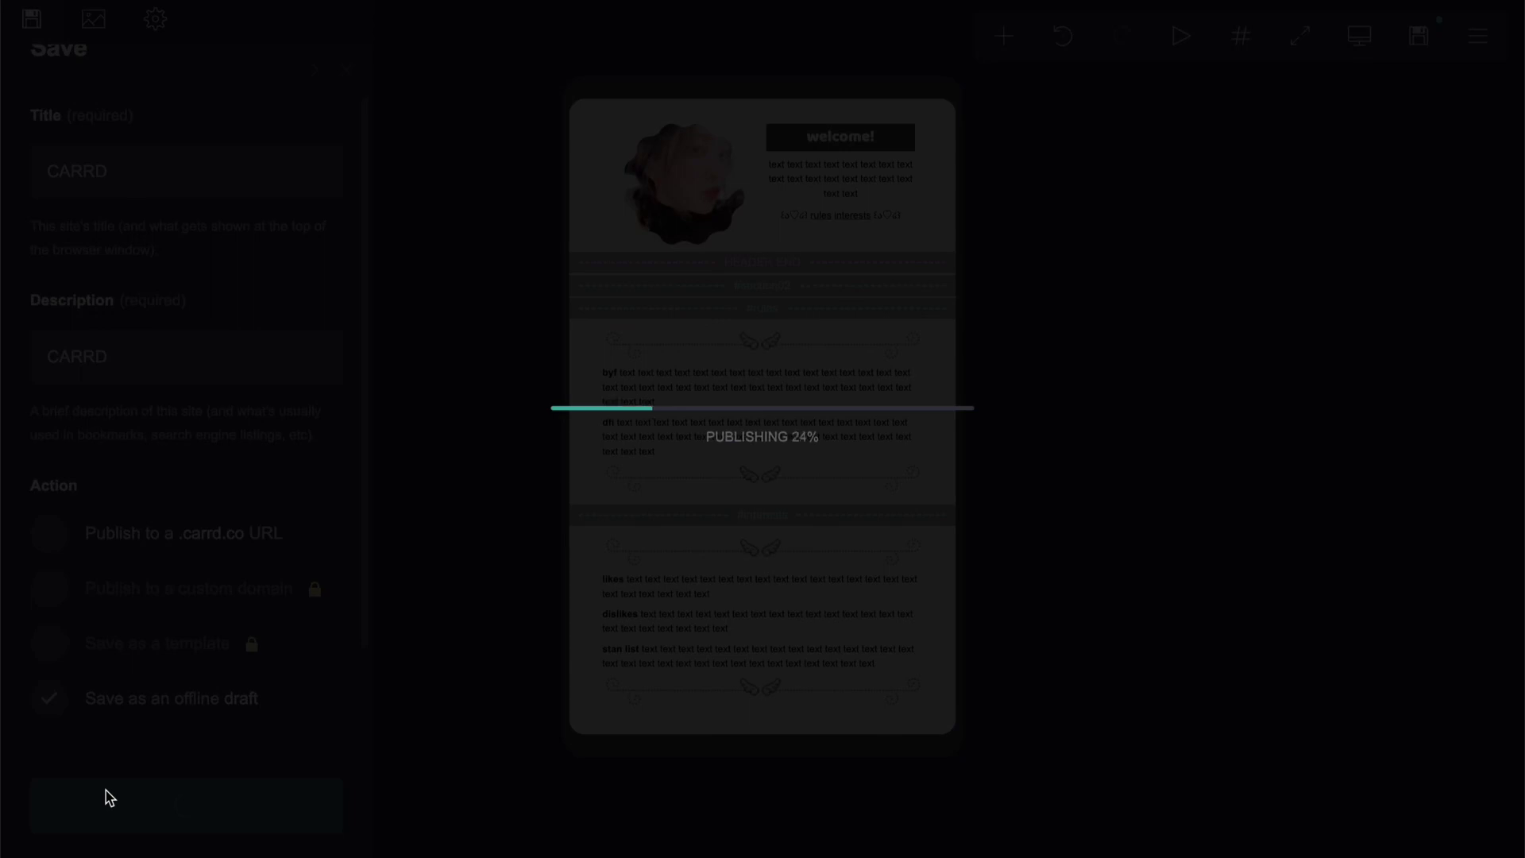